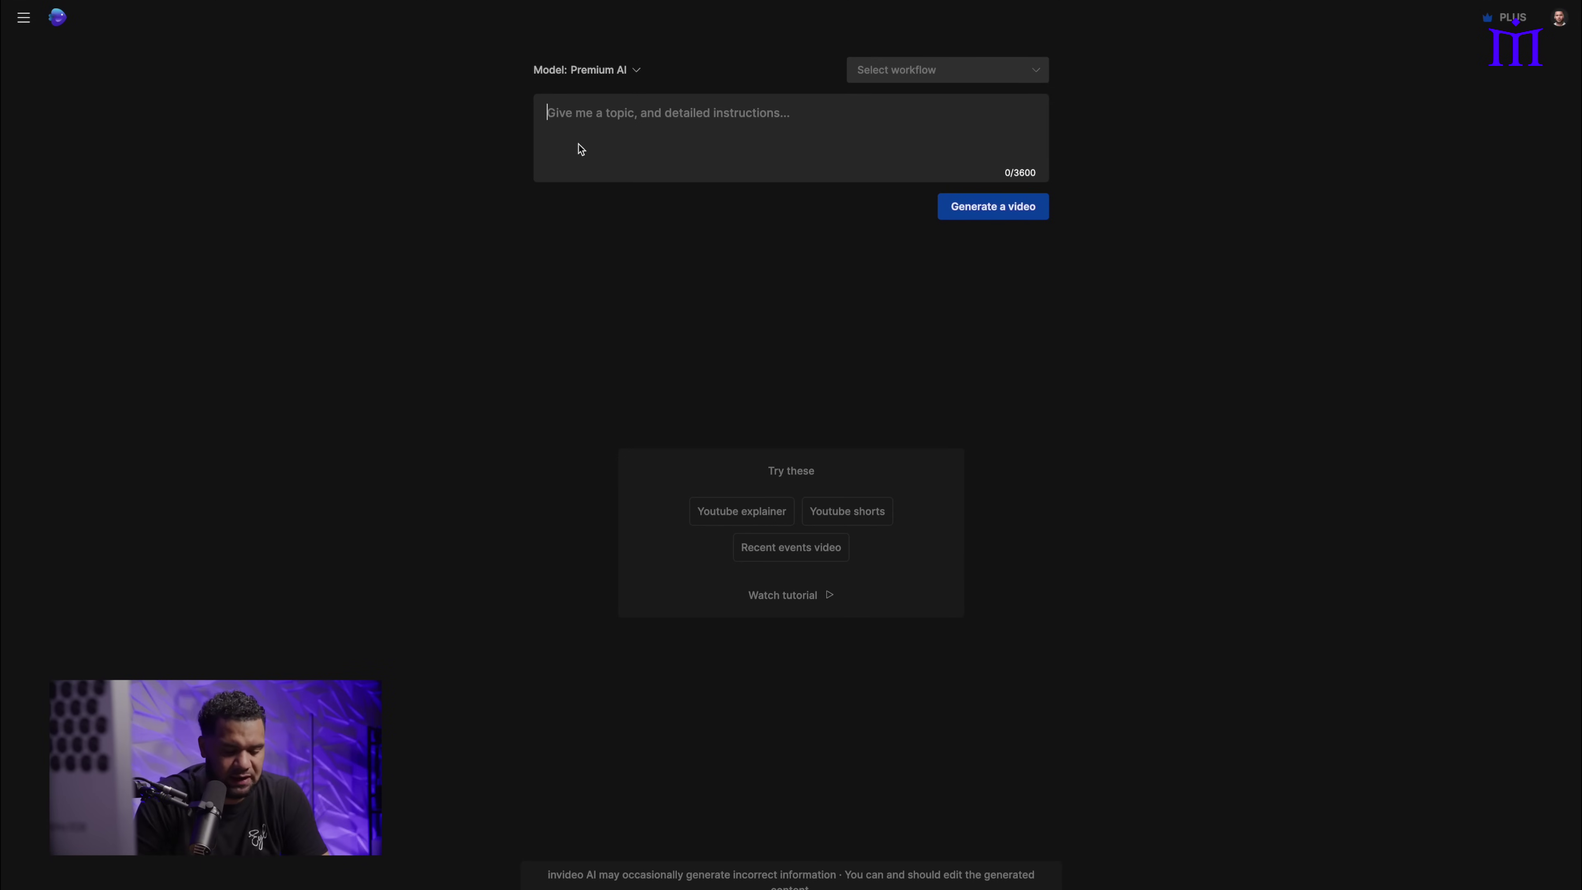
Step: Begin the prompt: 'Make me a 30 Second Video on content creation and why its important for bulidng your'
{"action": "type", "text": "Make me "}
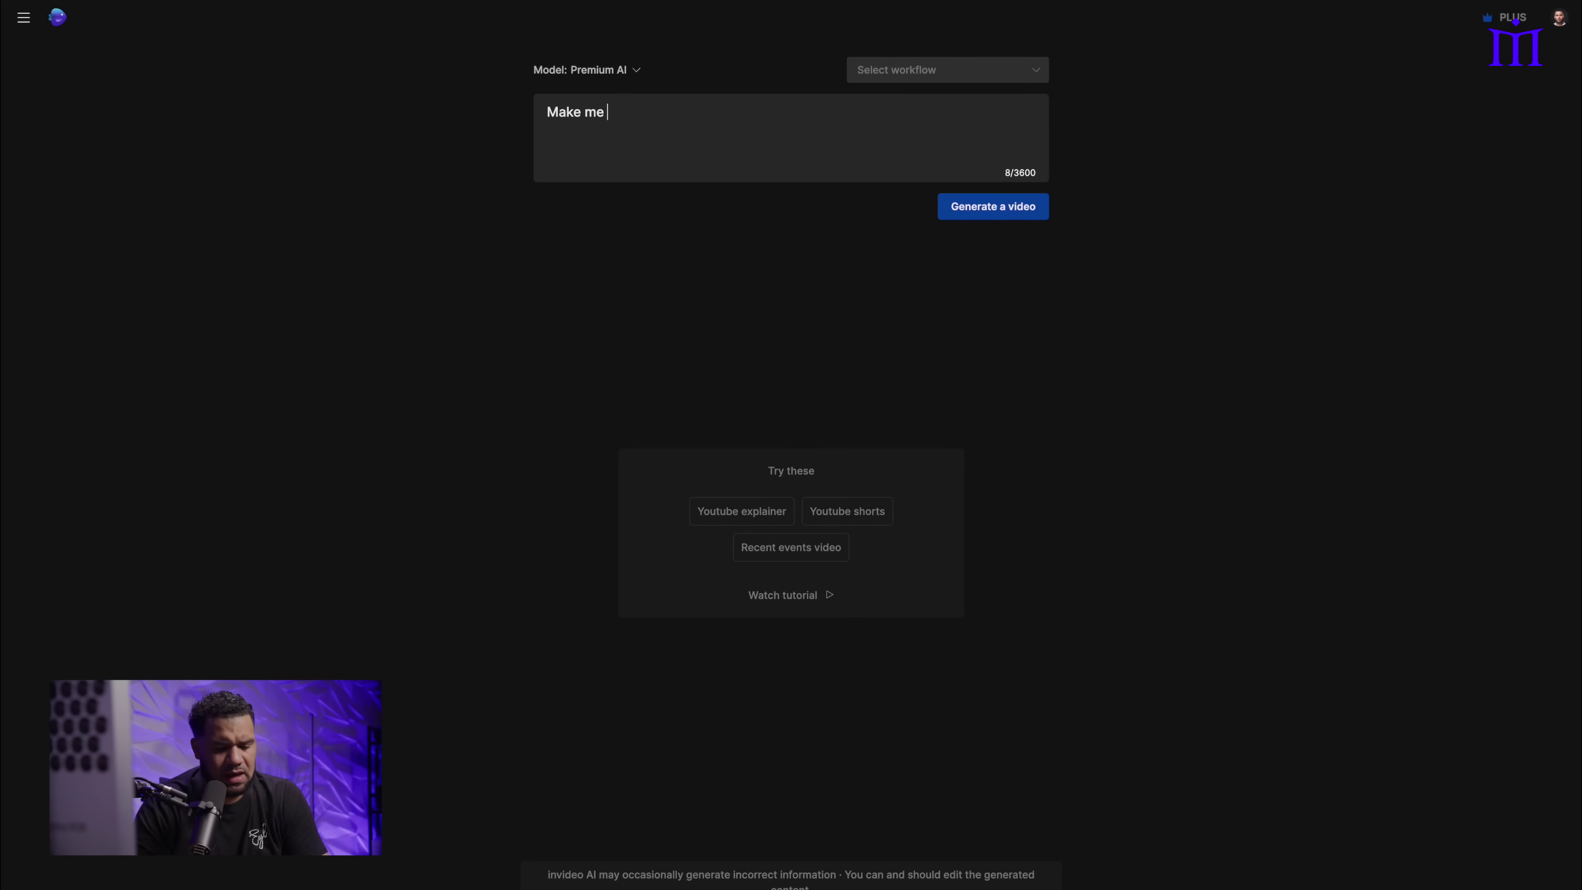
{"action": "type", "text": "a 30 Sec"}
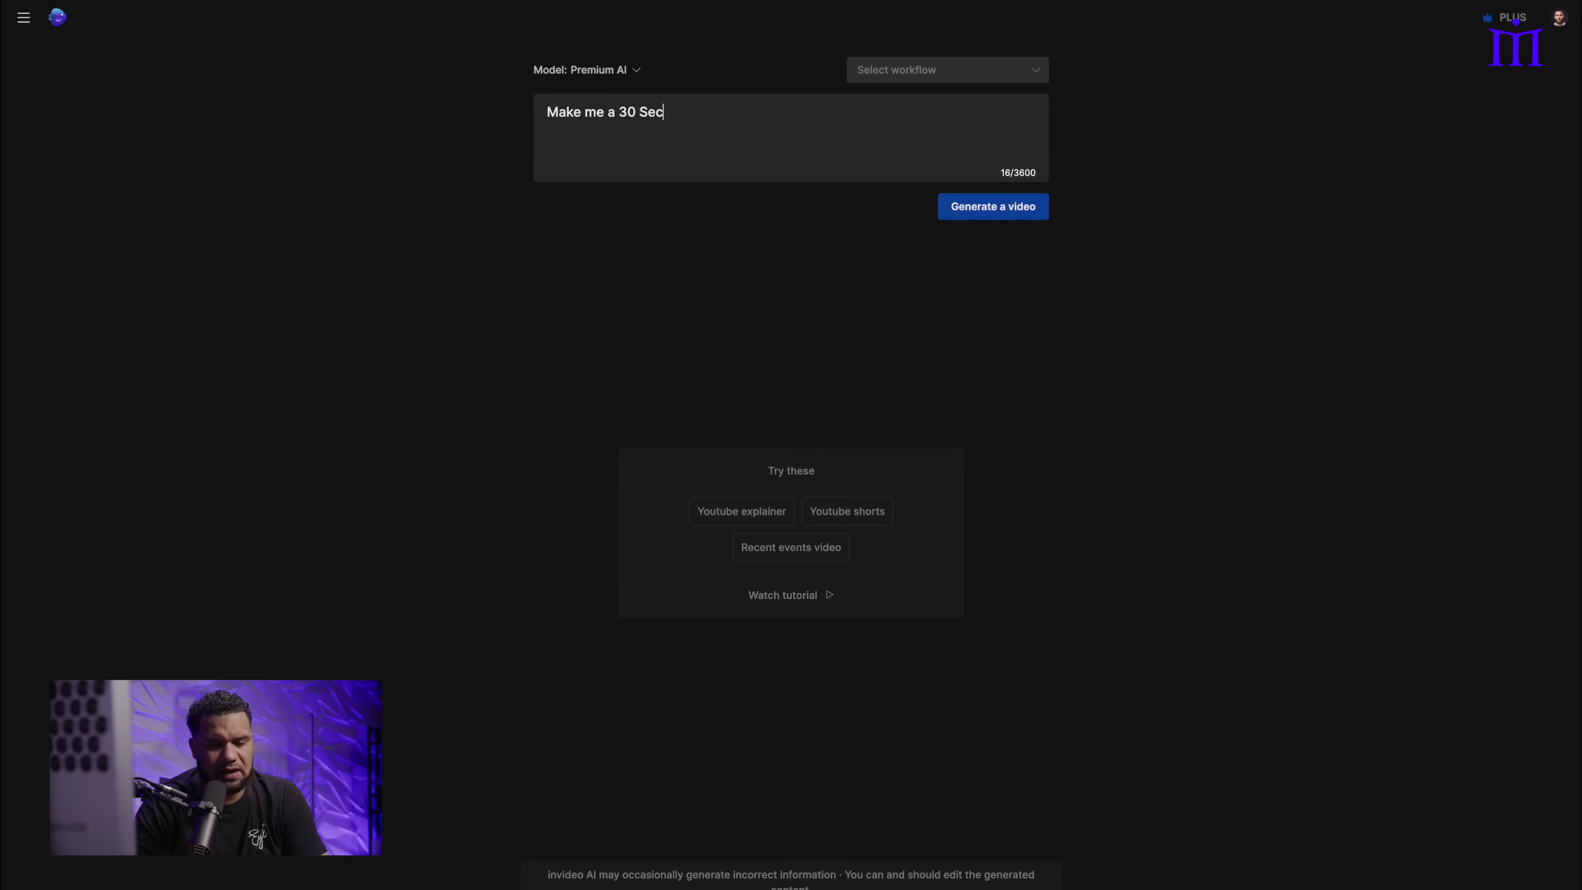
{"action": "type", "text": "ond Video o"}
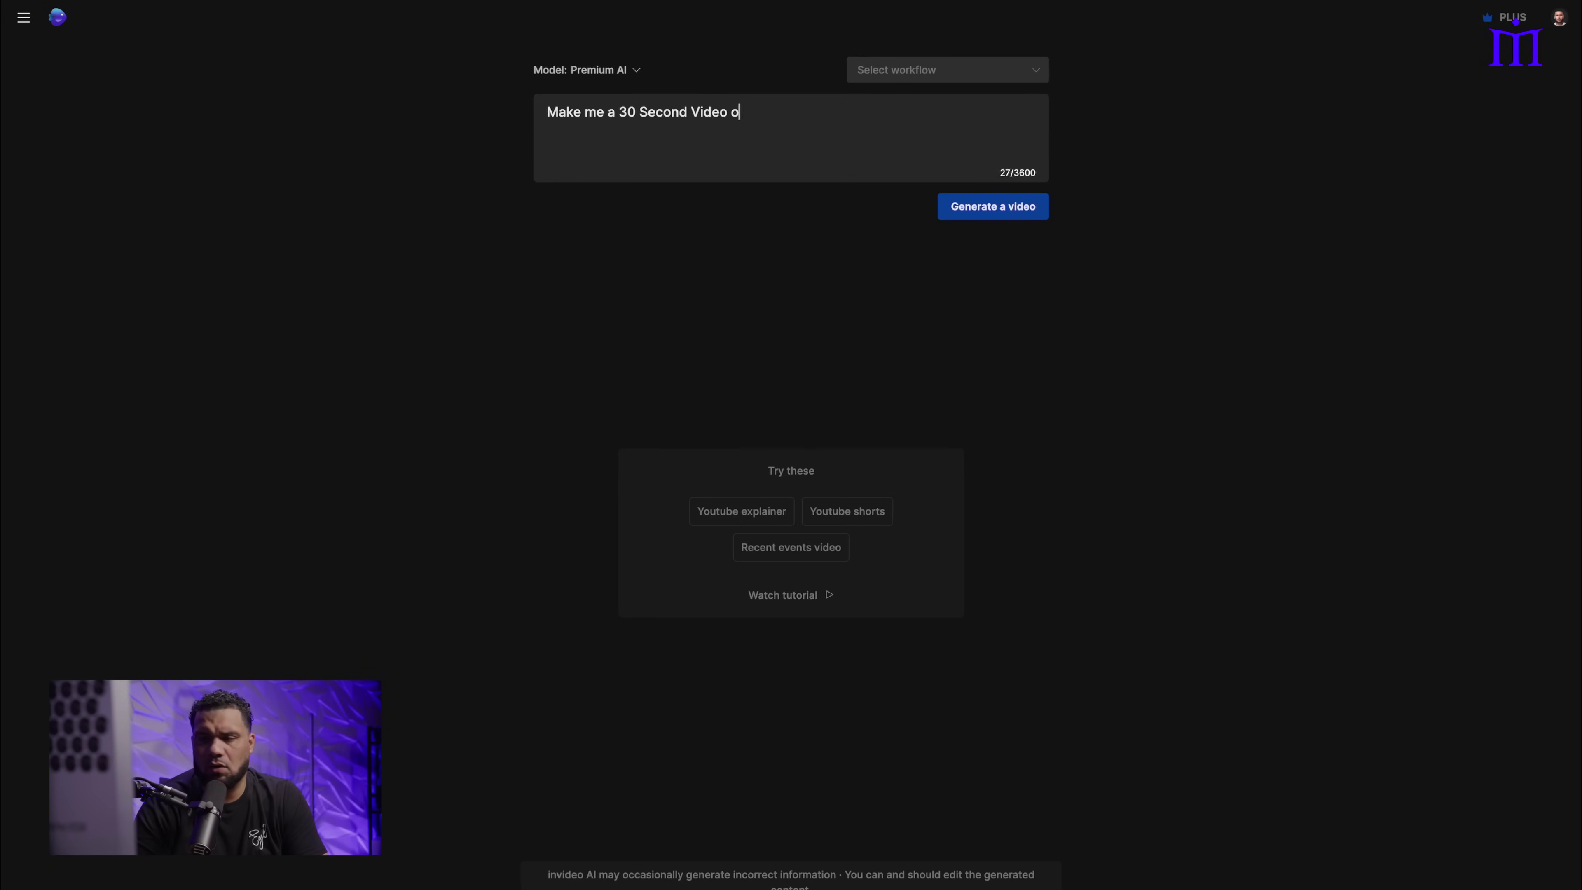
{"action": "type", "text": "n content crea"}
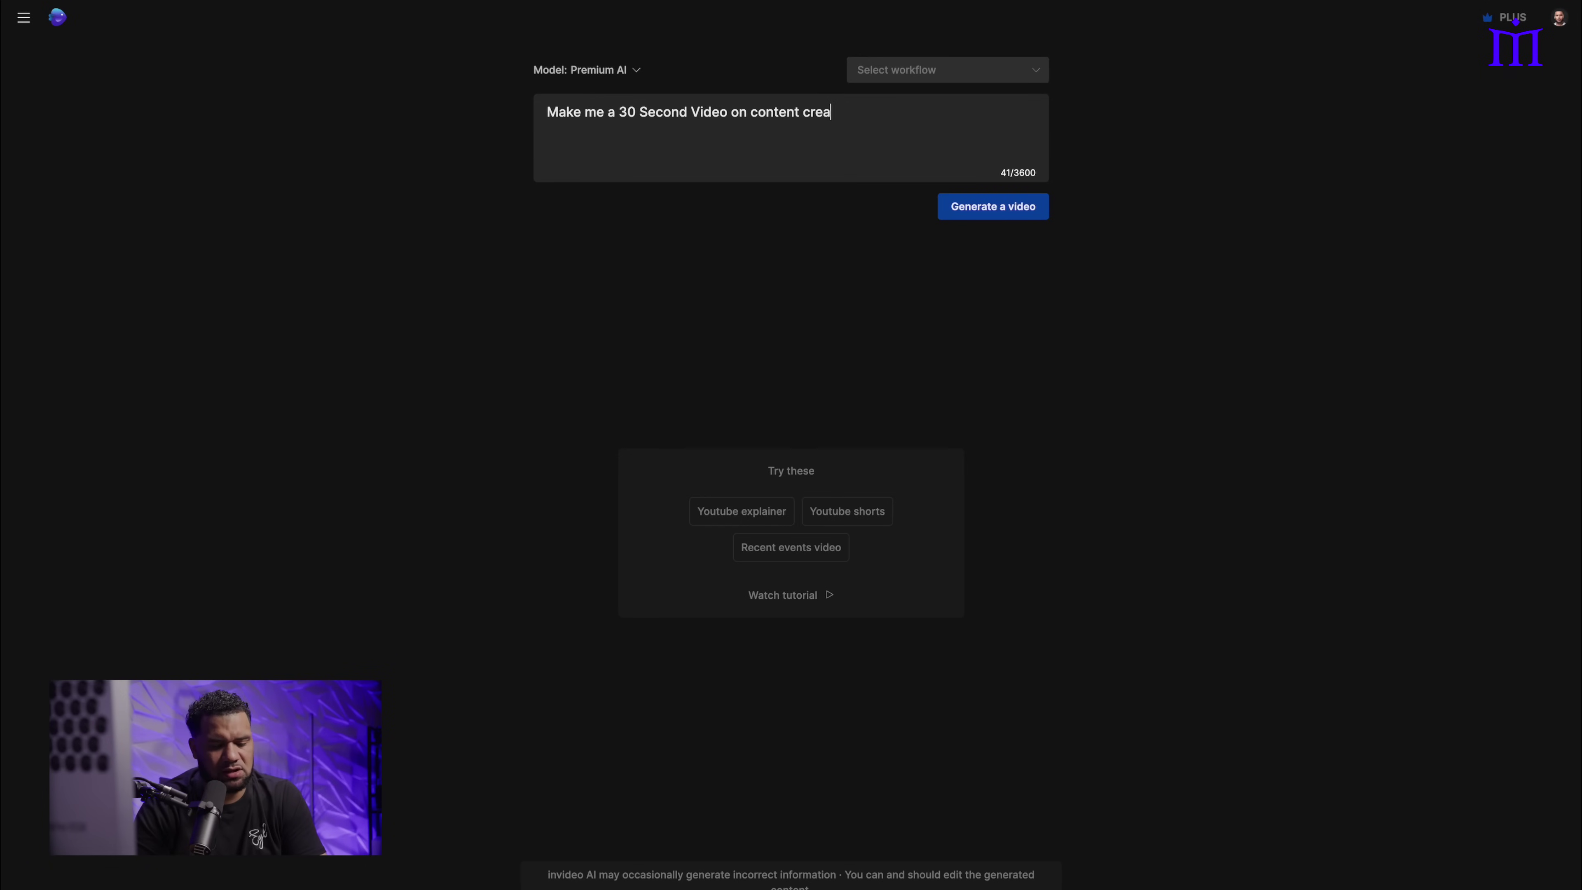
{"action": "type", "text": "tion and why it"}
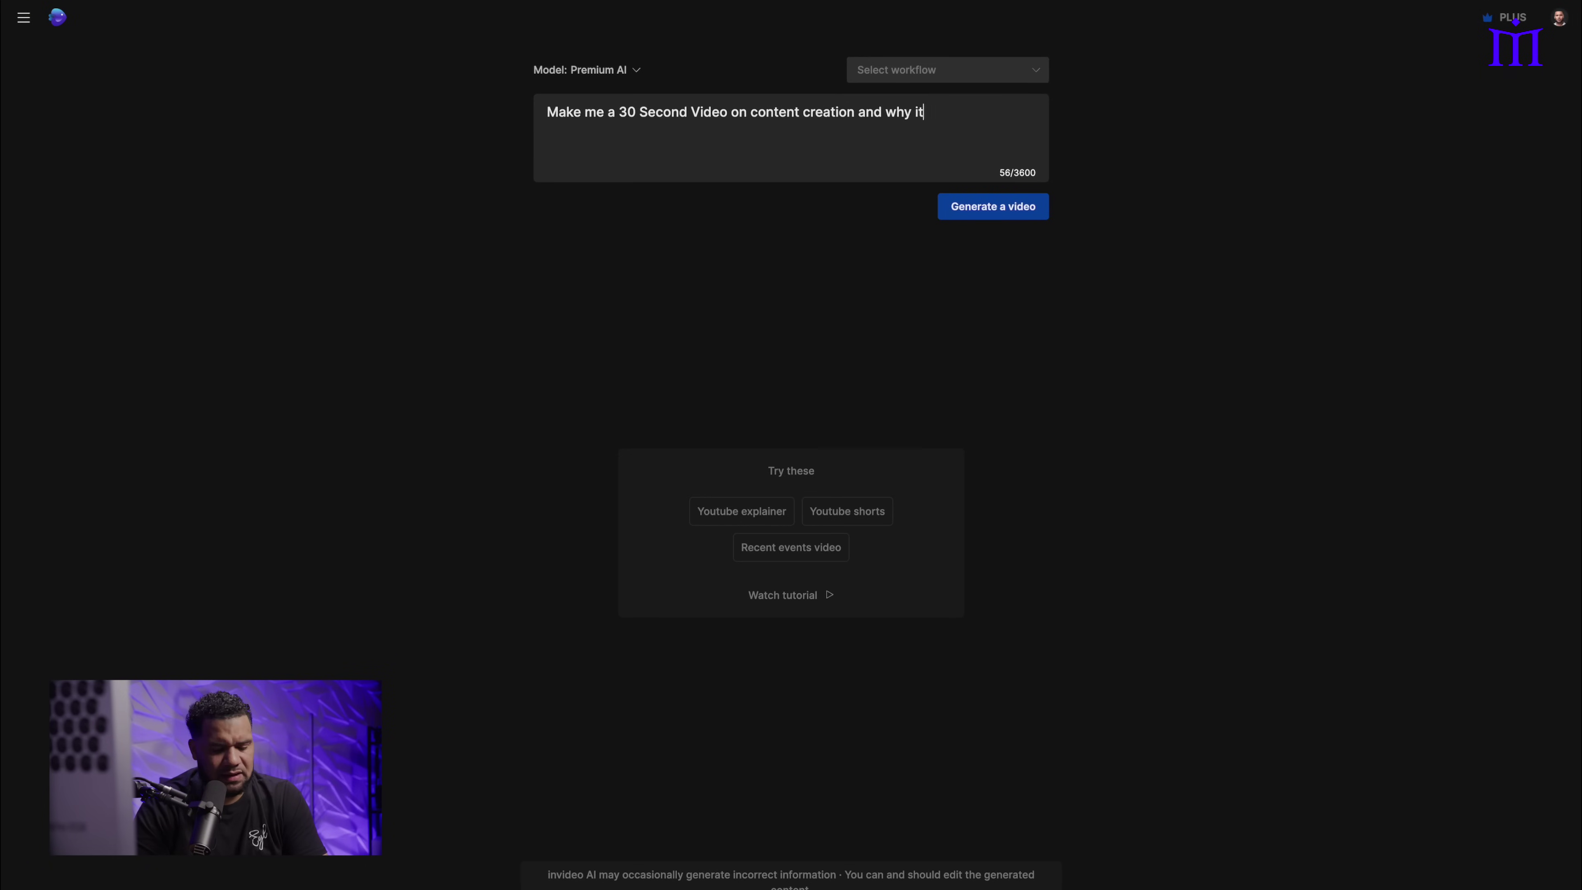
{"action": "type", "text": "s important"}
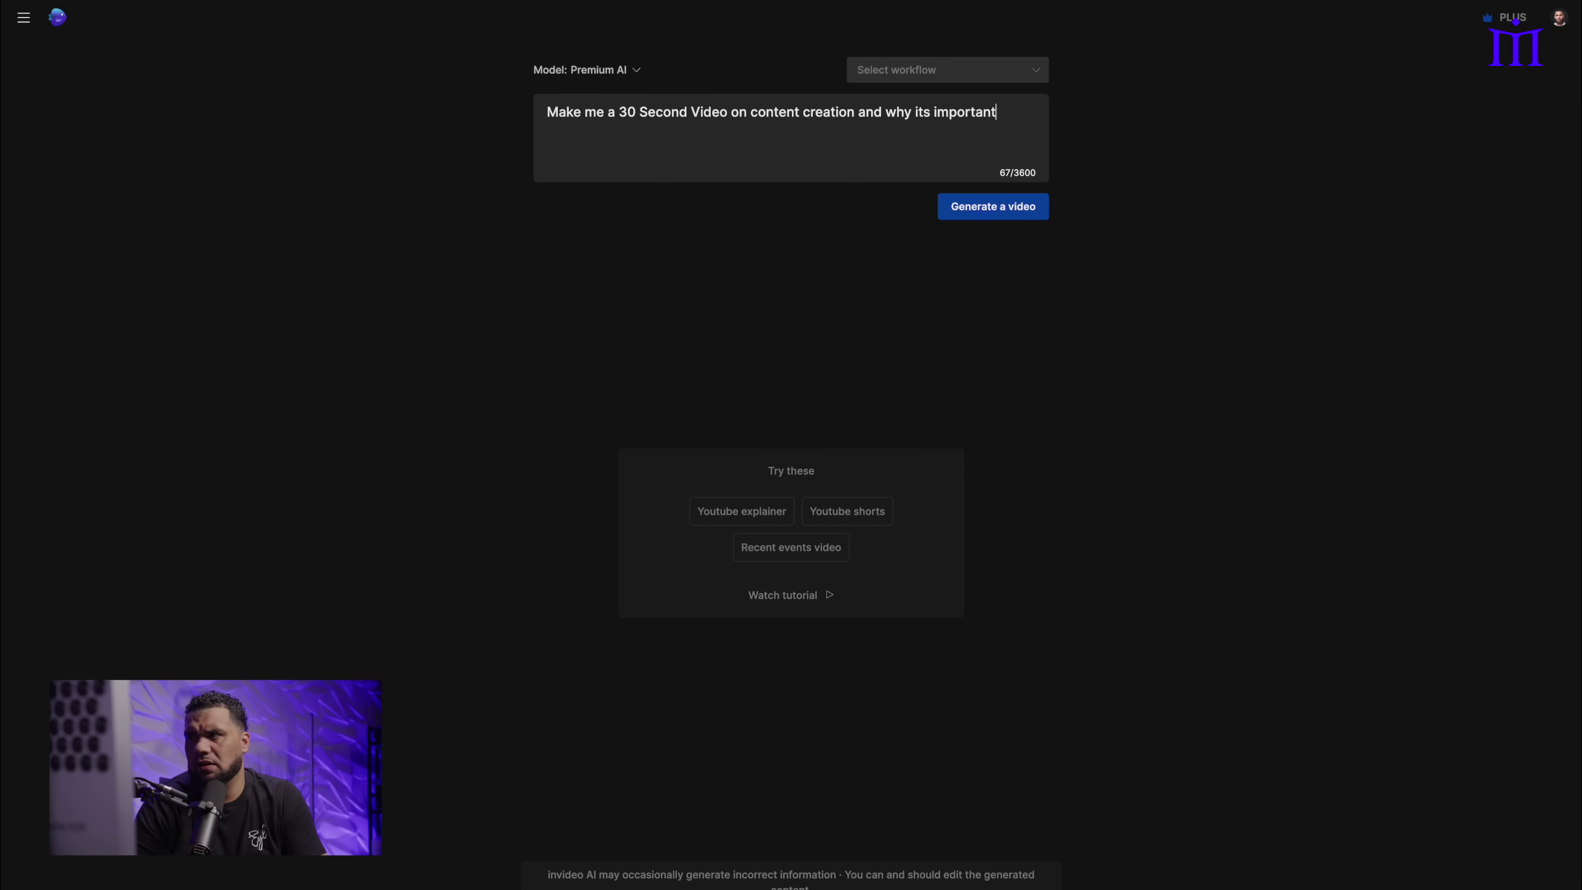
{"action": "type", "text": " for bu"}
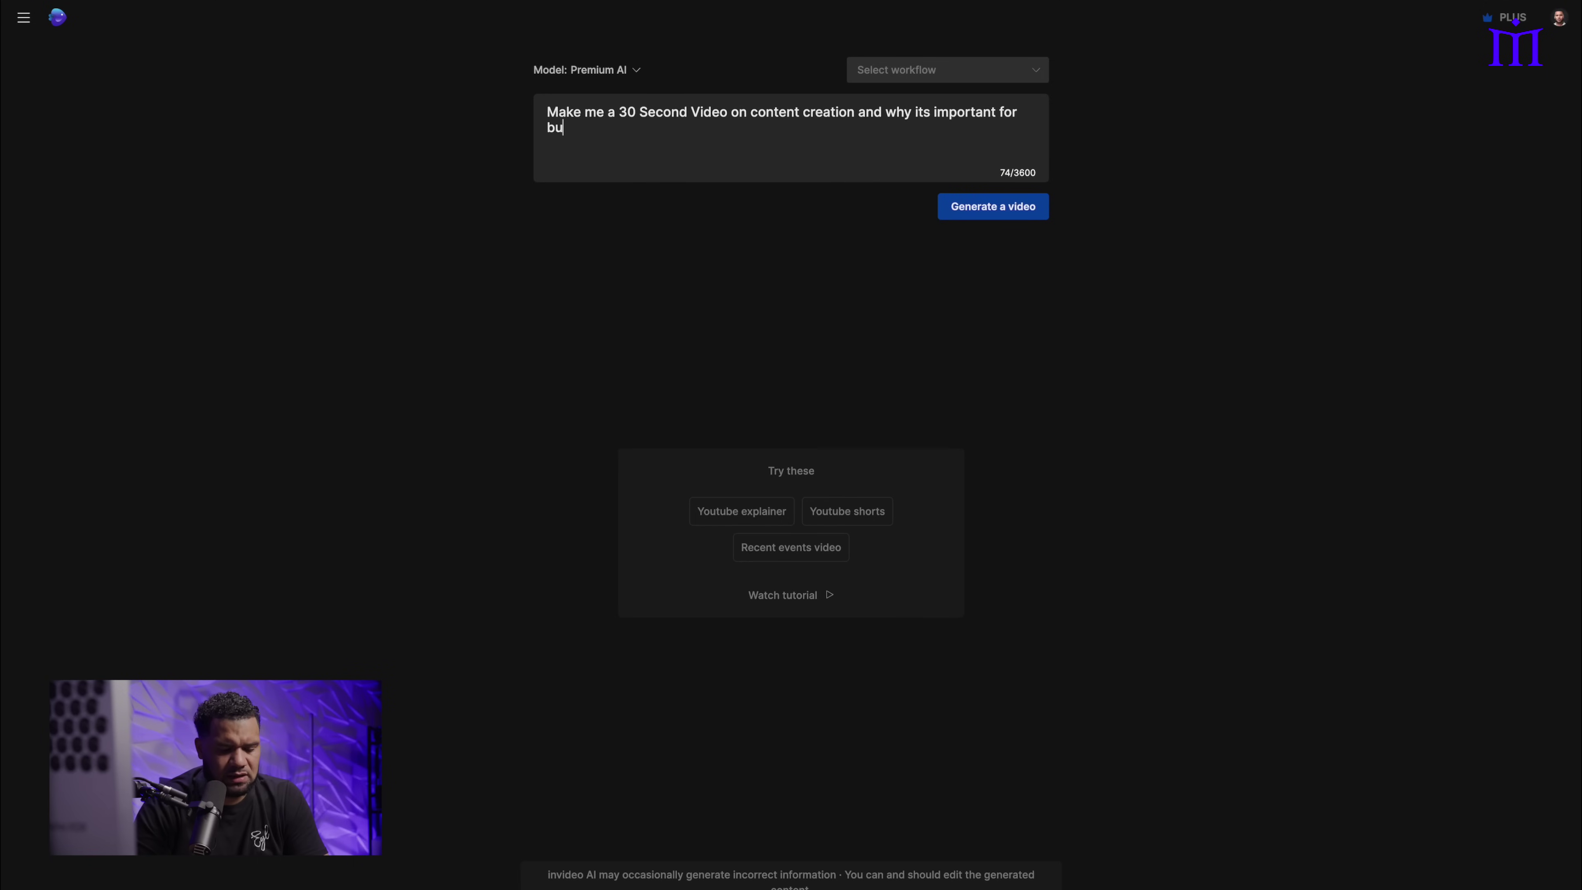
{"action": "type", "text": "lidng your "}
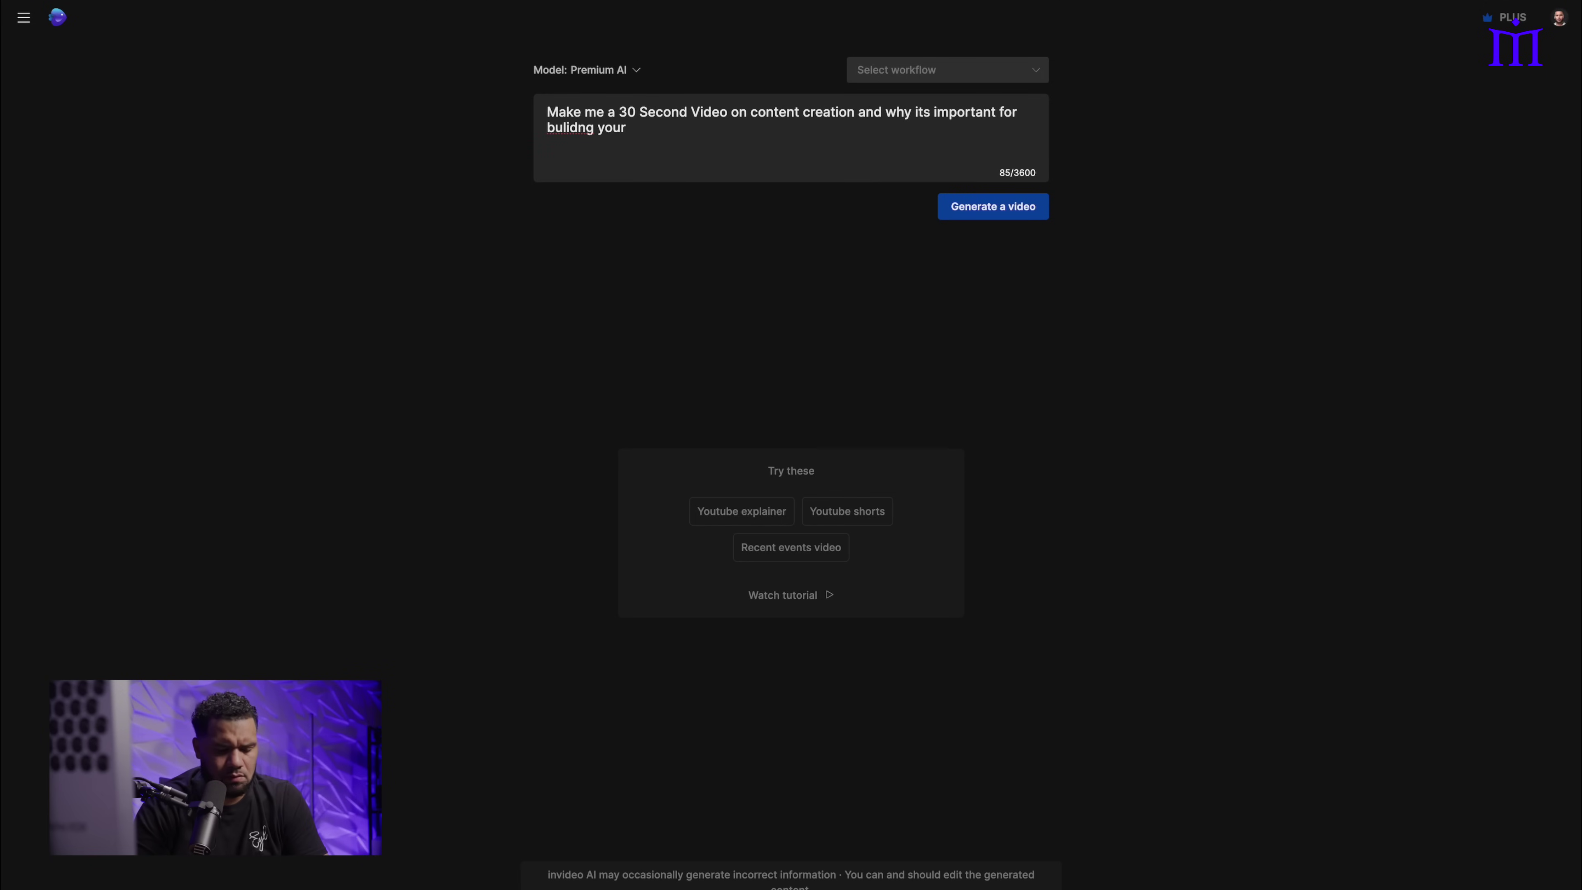
{"action": "type", "text": "brand."}
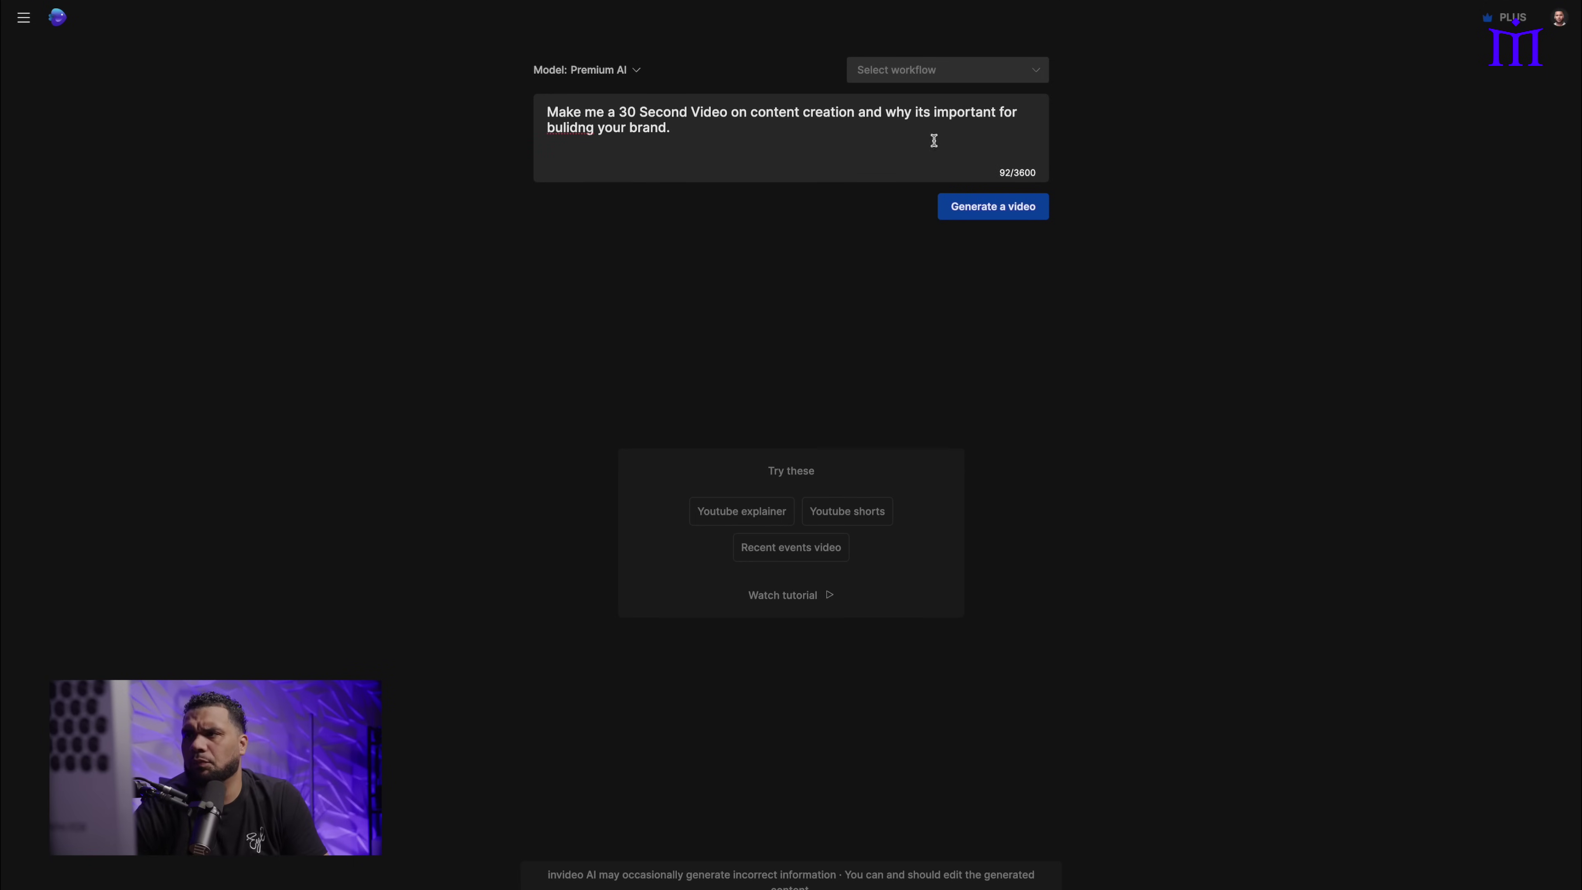
Step: Correct 'bulidng' to 'building' and add 'Use an american female voice and be excited to talk about building a brand'
{"action": "right_click", "coordinate": [576, 129]}
{"action": "left_click", "coordinate": [590, 144]}
{"action": "type", "text": "Us"}
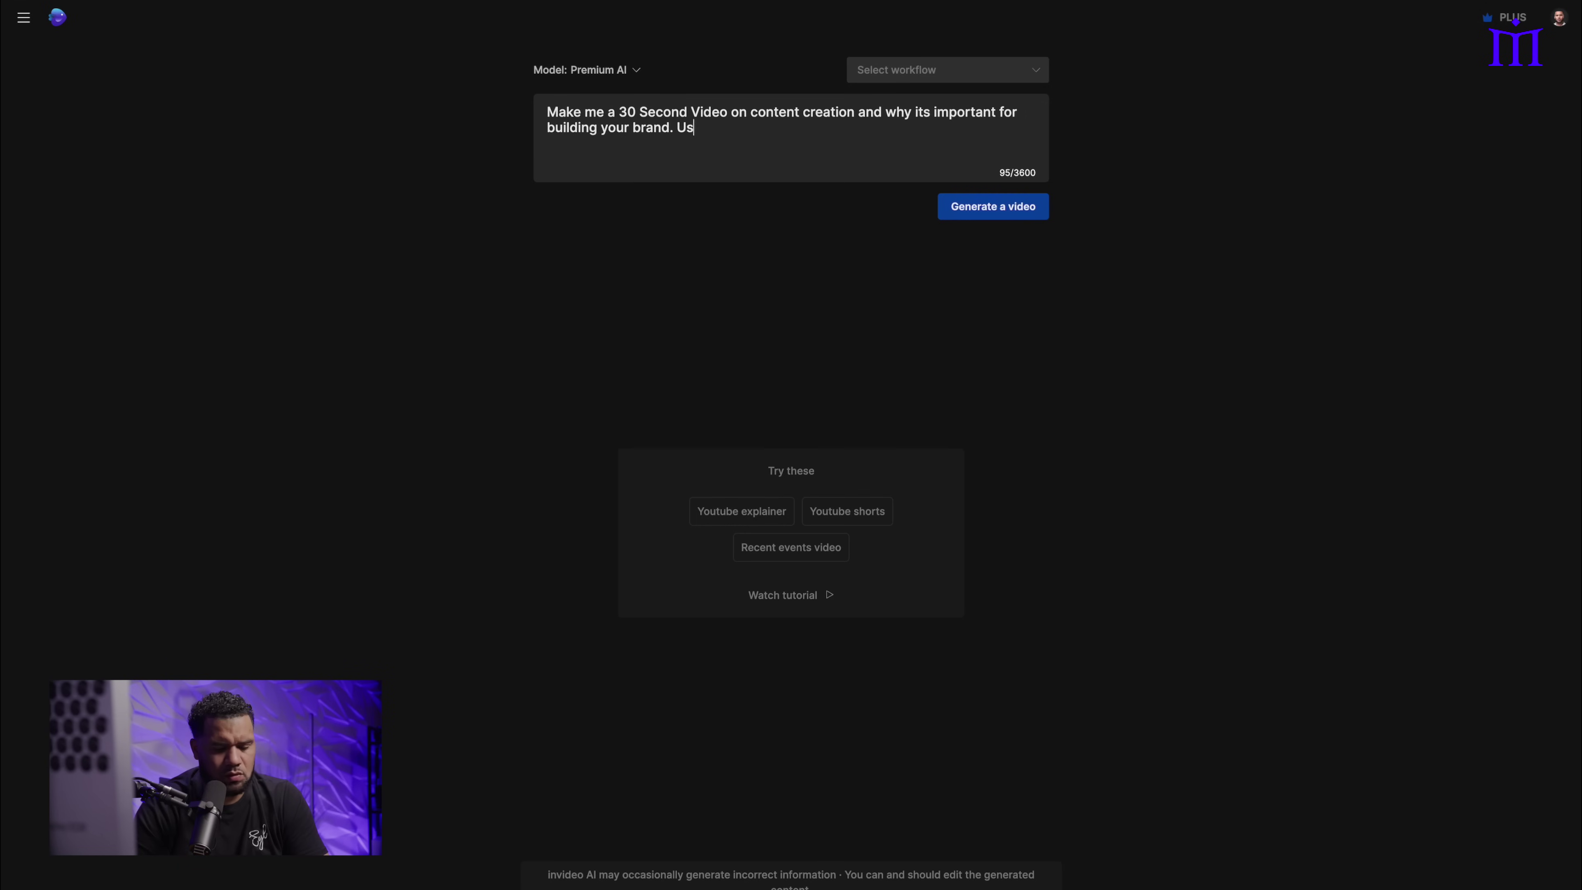
{"action": "type", "text": "e an american "}
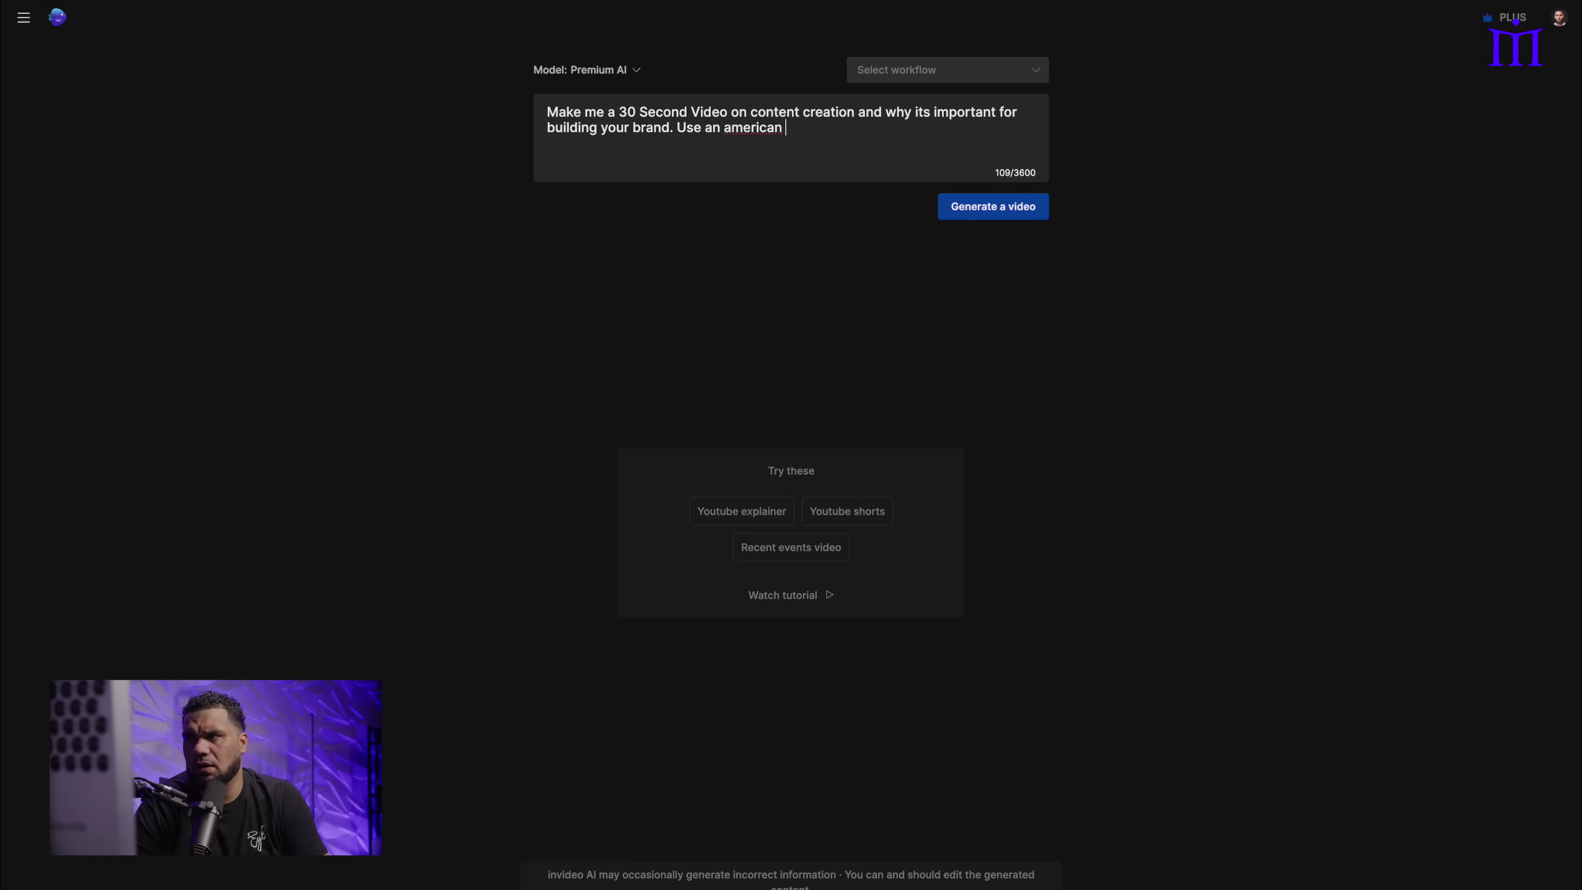
{"action": "type", "text": "femal"}
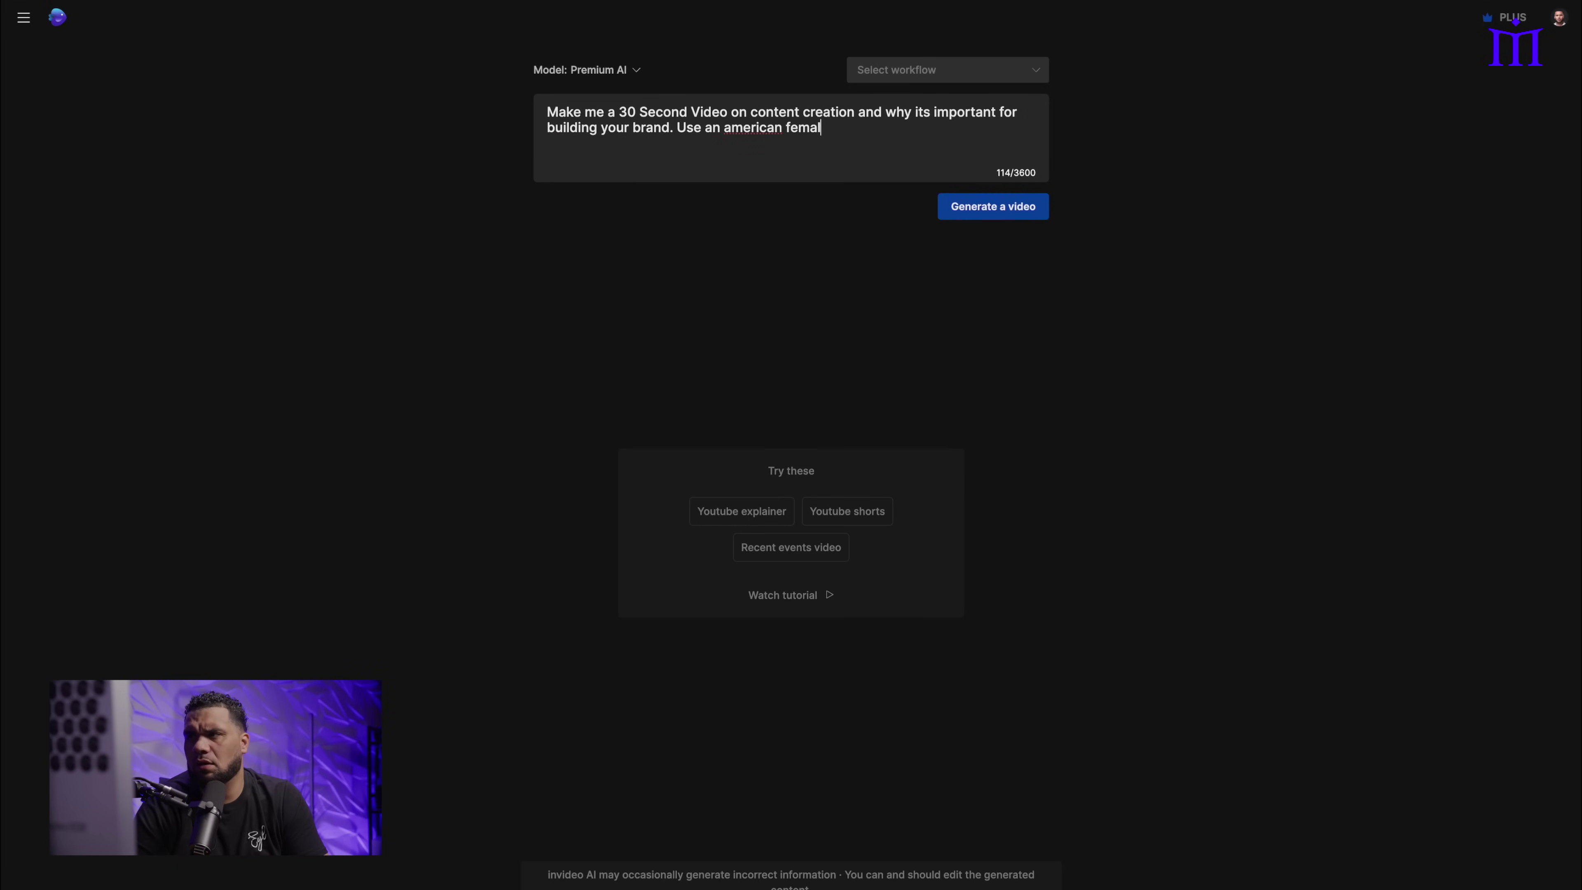
{"action": "type", "text": "e voice and "}
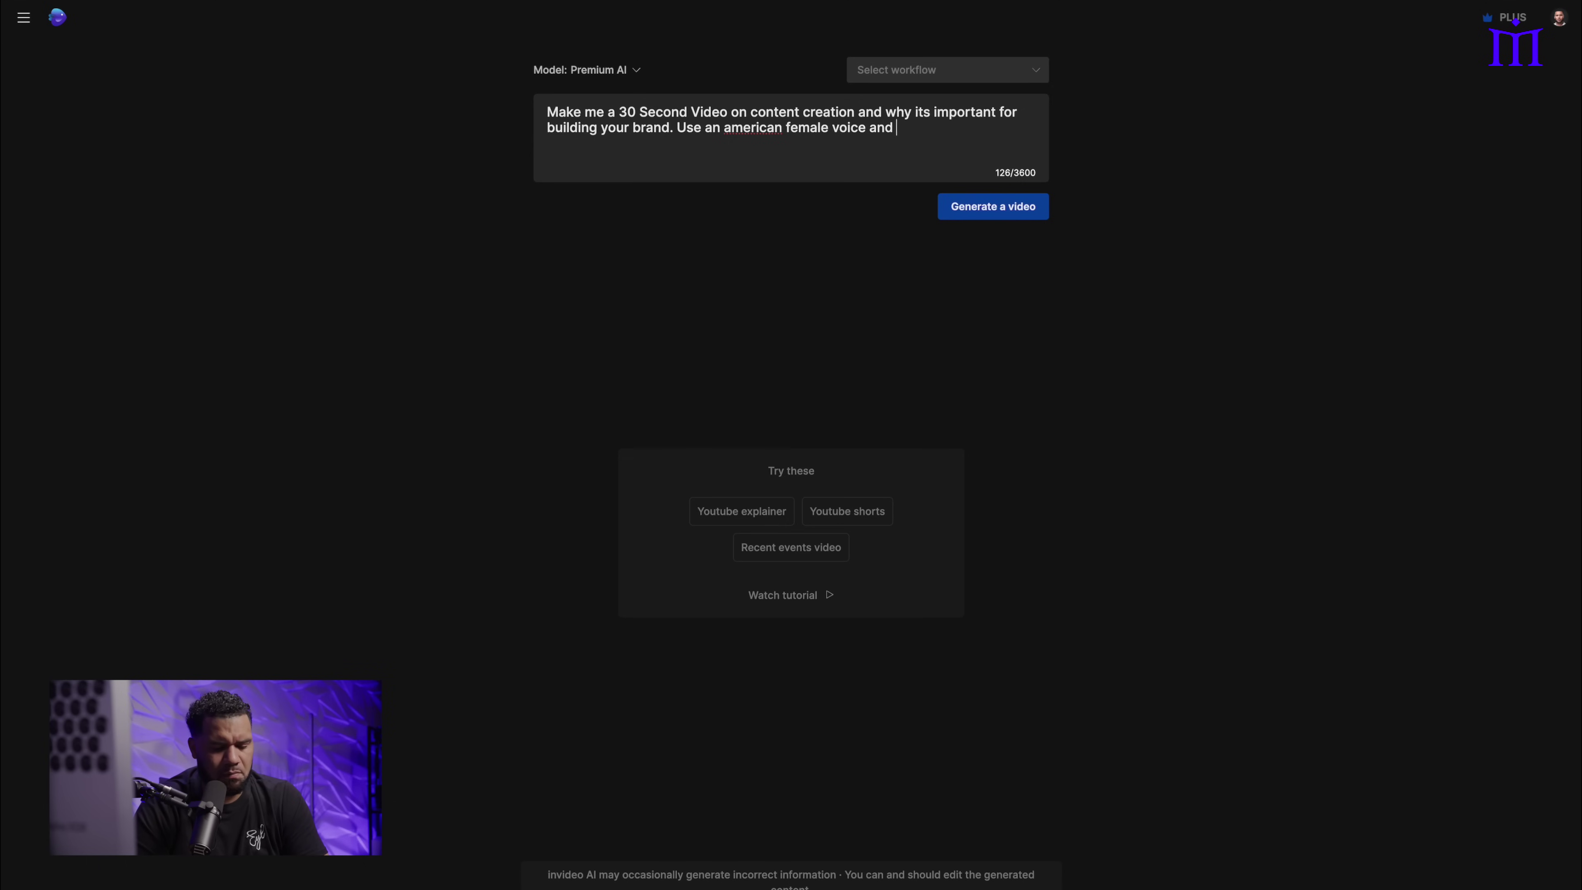
{"action": "type", "text": "be exc"}
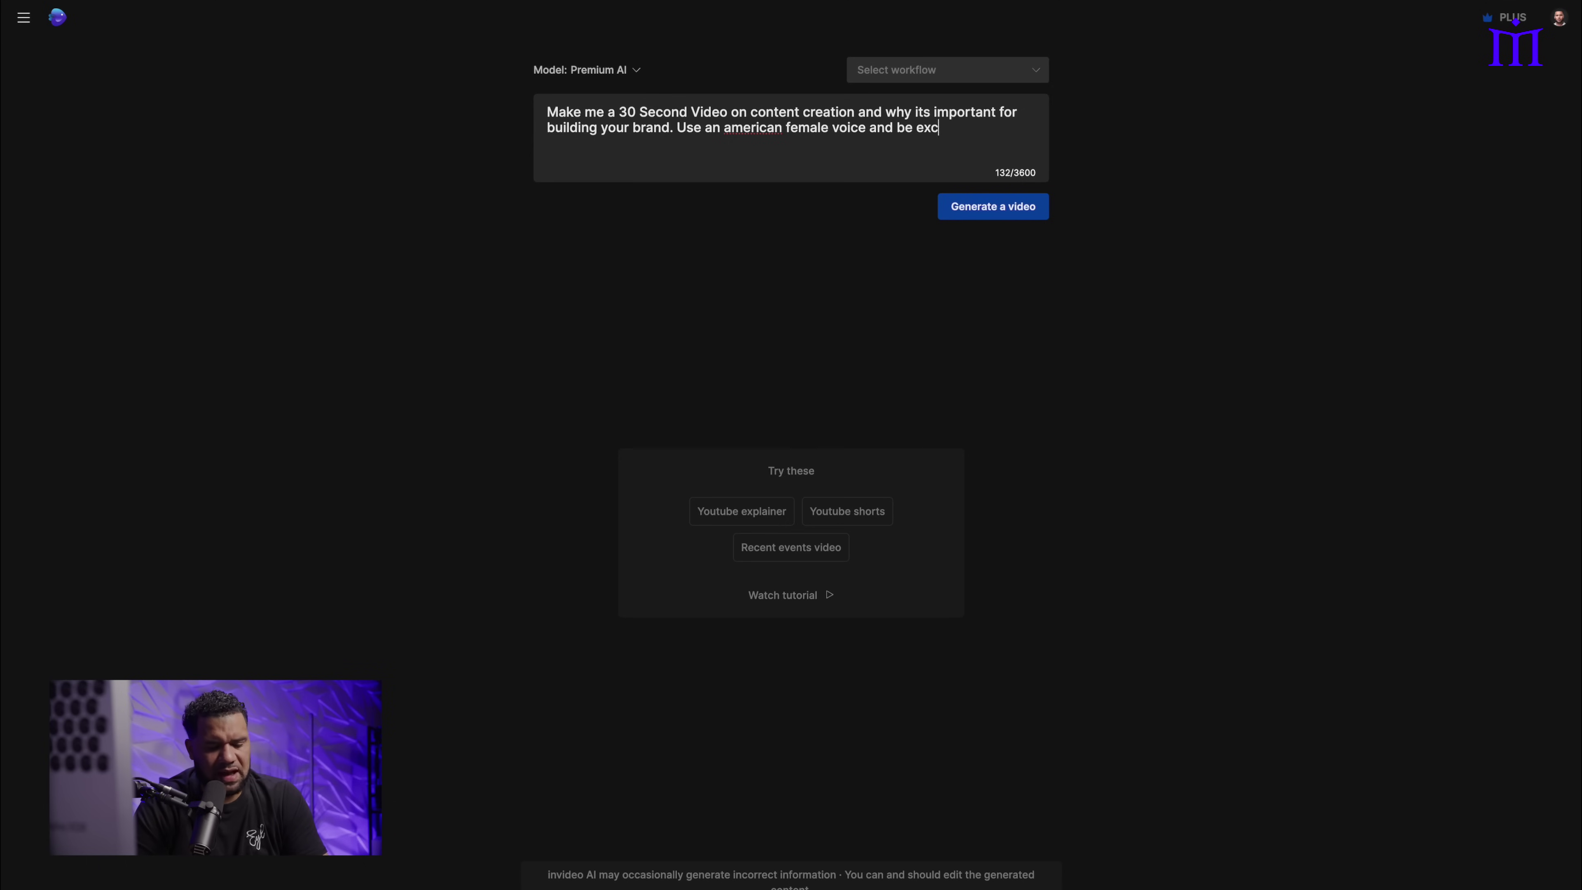
{"action": "type", "text": "ited to"}
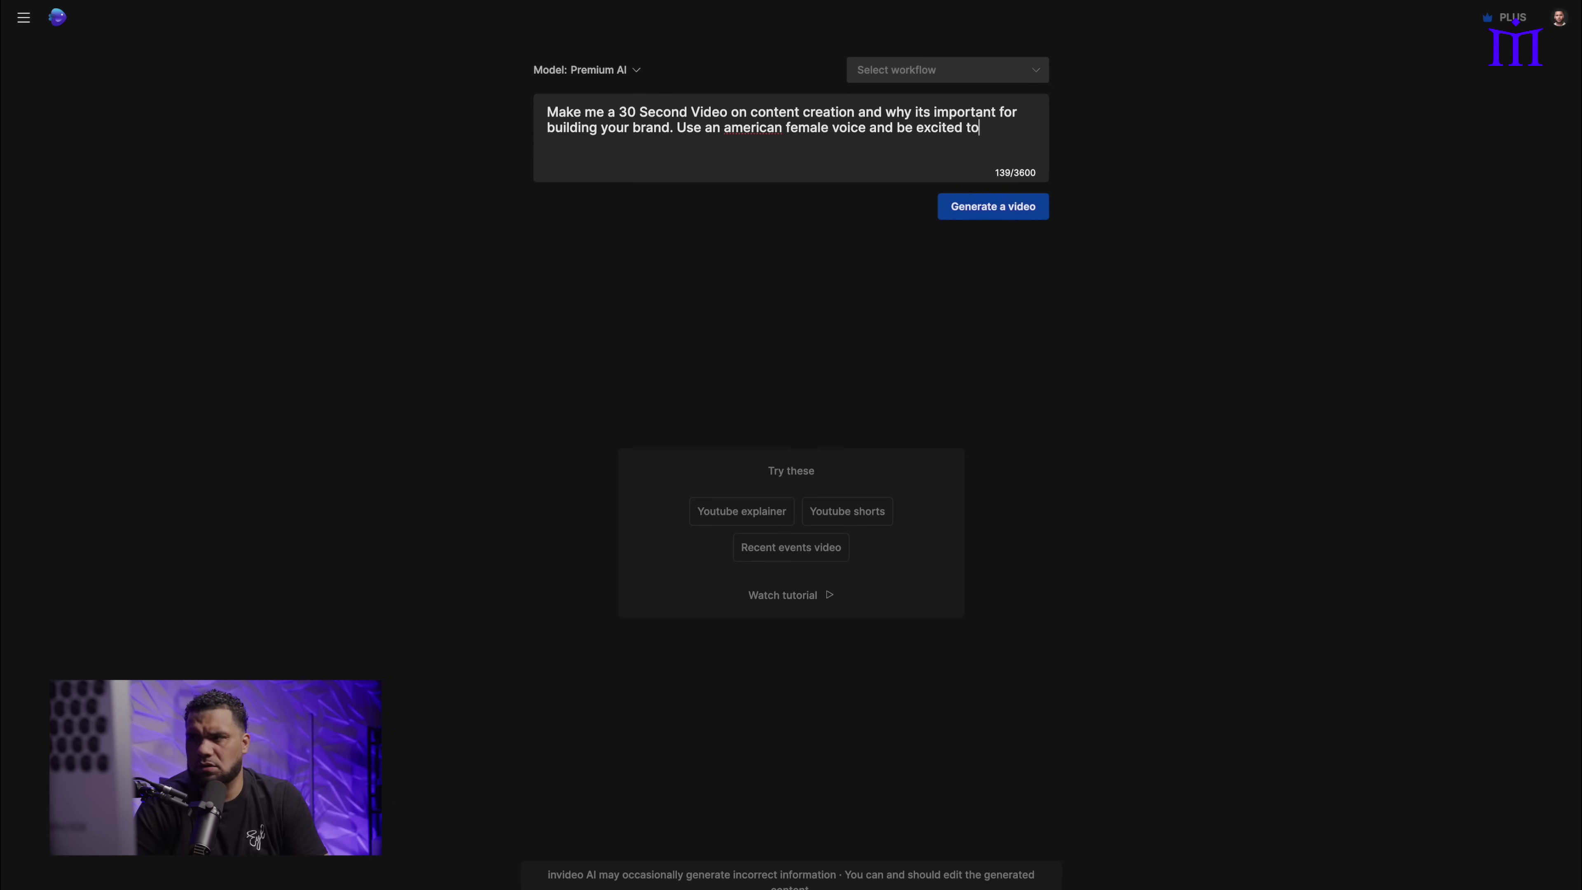
{"action": "type", "text": " talk about "}
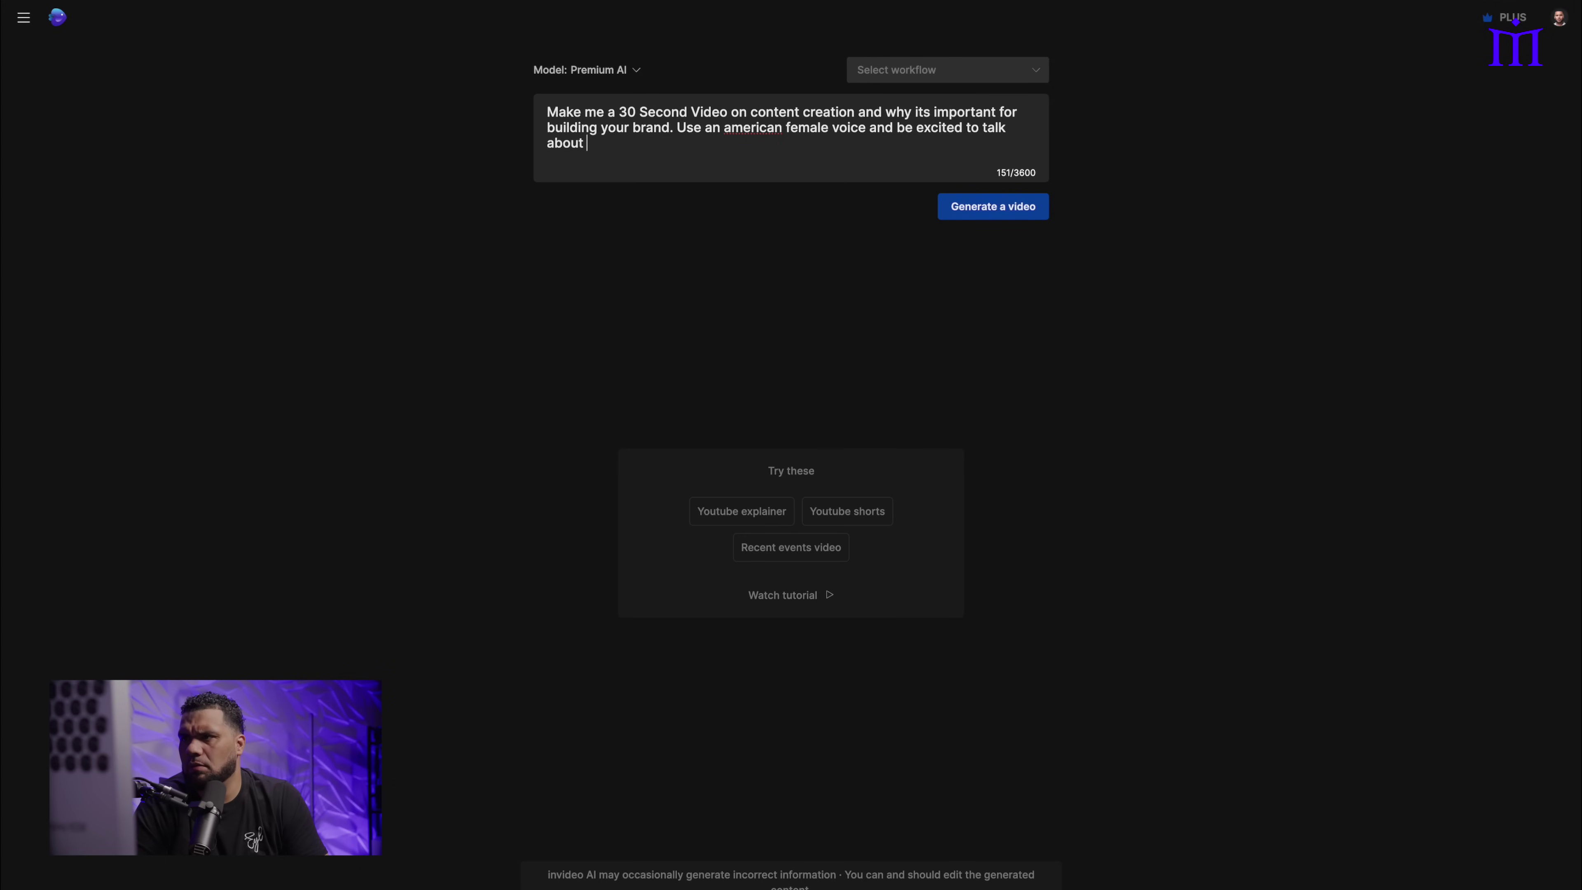
{"action": "type", "text": "bui"}
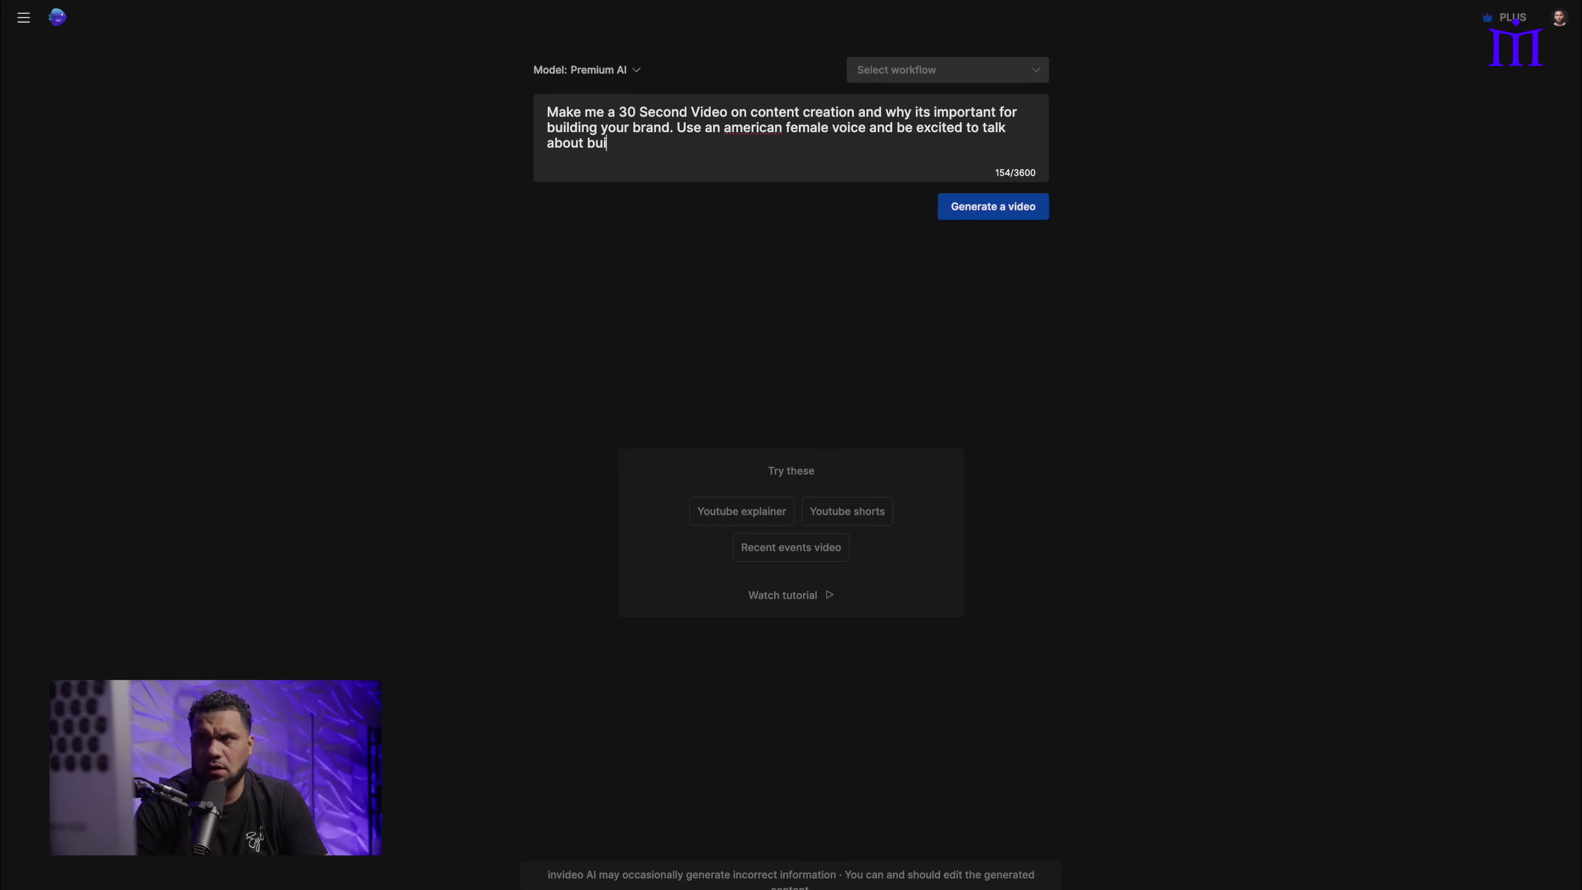
{"action": "type", "text": "lding a b"}
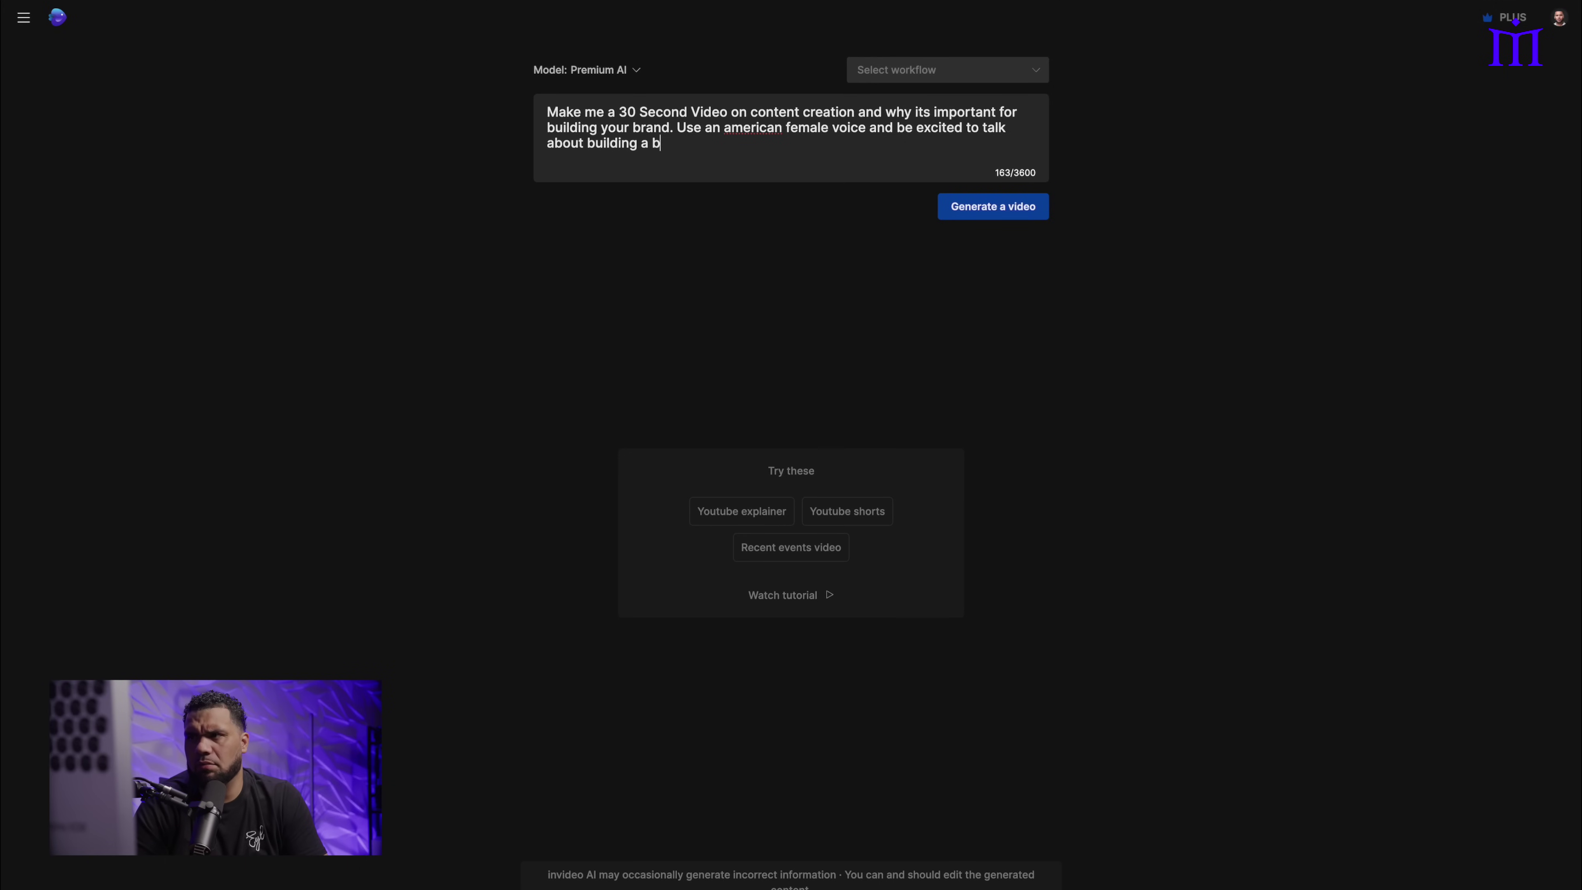
{"action": "type", "text": "rand."}
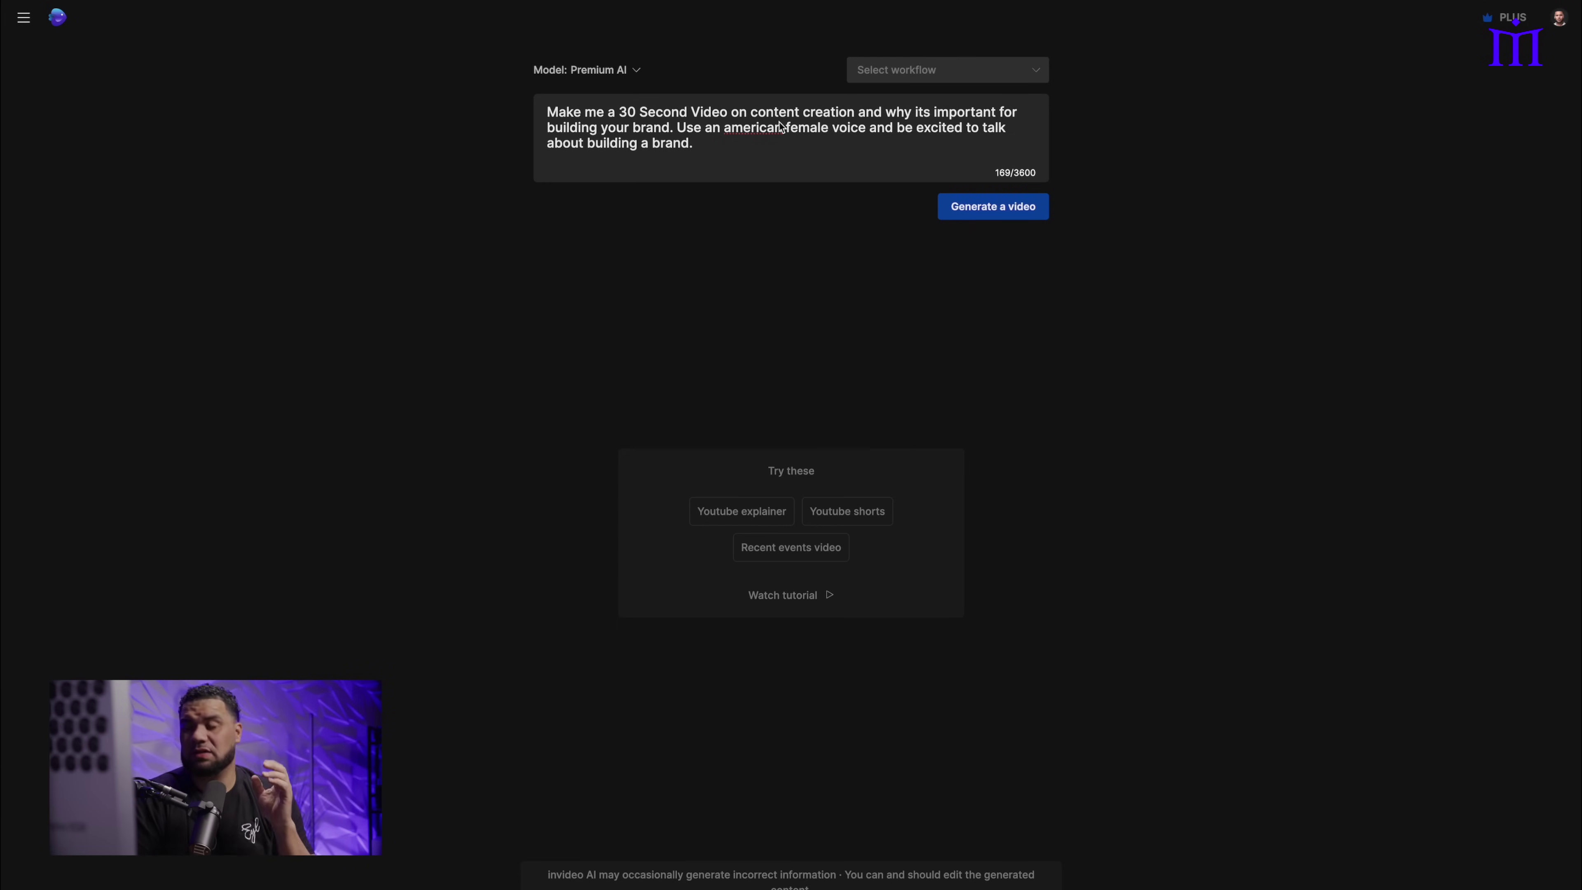
Step: Check the spelling suggestions for 'american', leave it unchanged, and look over the workflow choices
{"action": "right_click", "coordinate": [756, 128]}
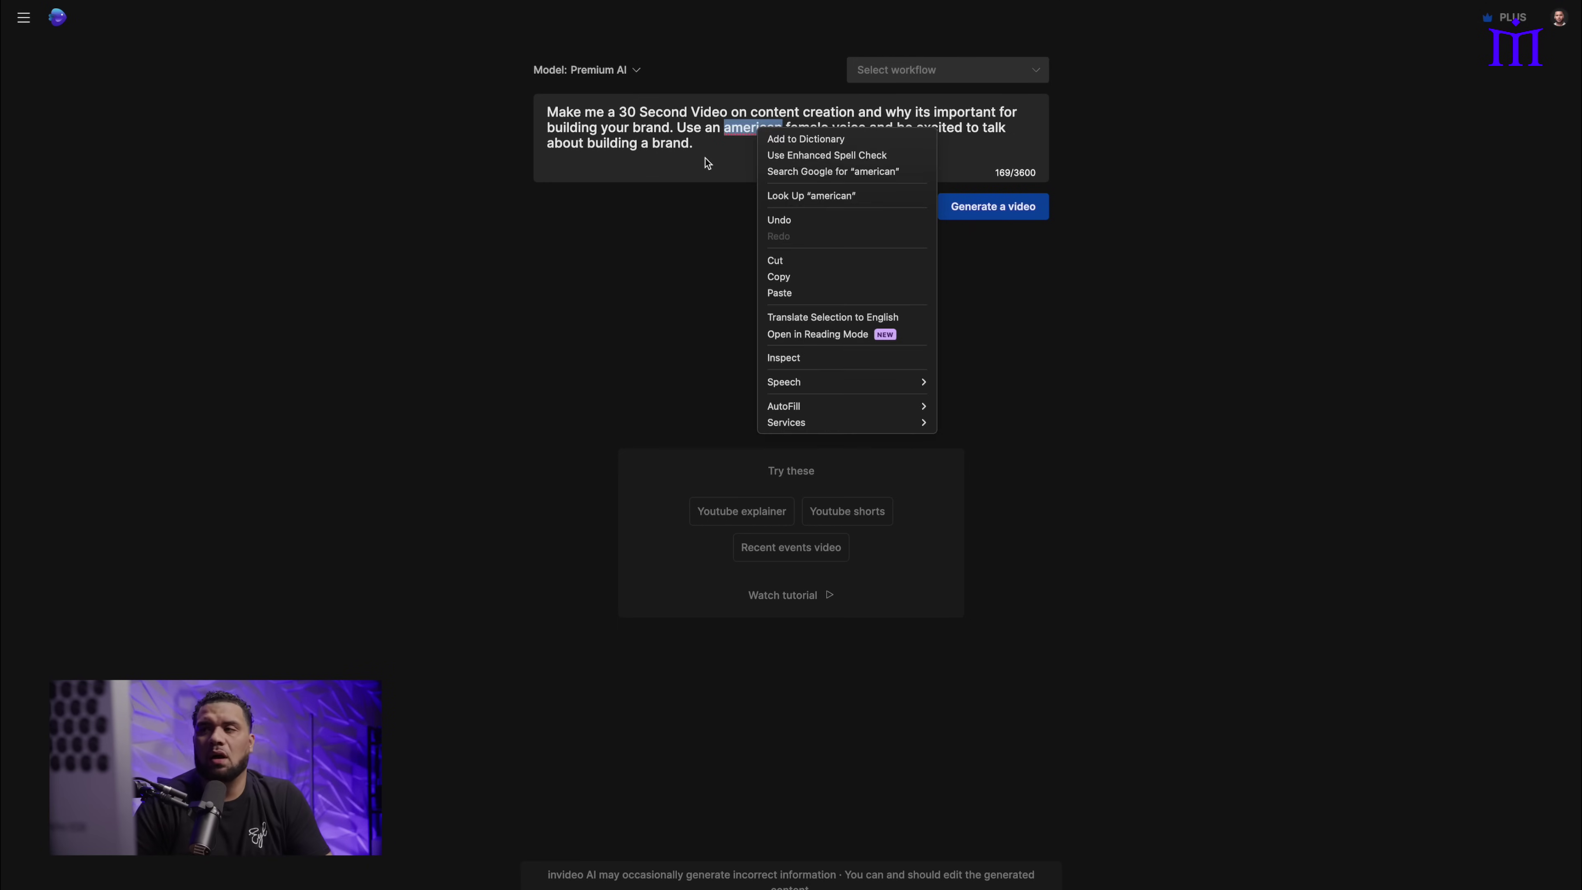
{"action": "left_click", "coordinate": [569, 157]}
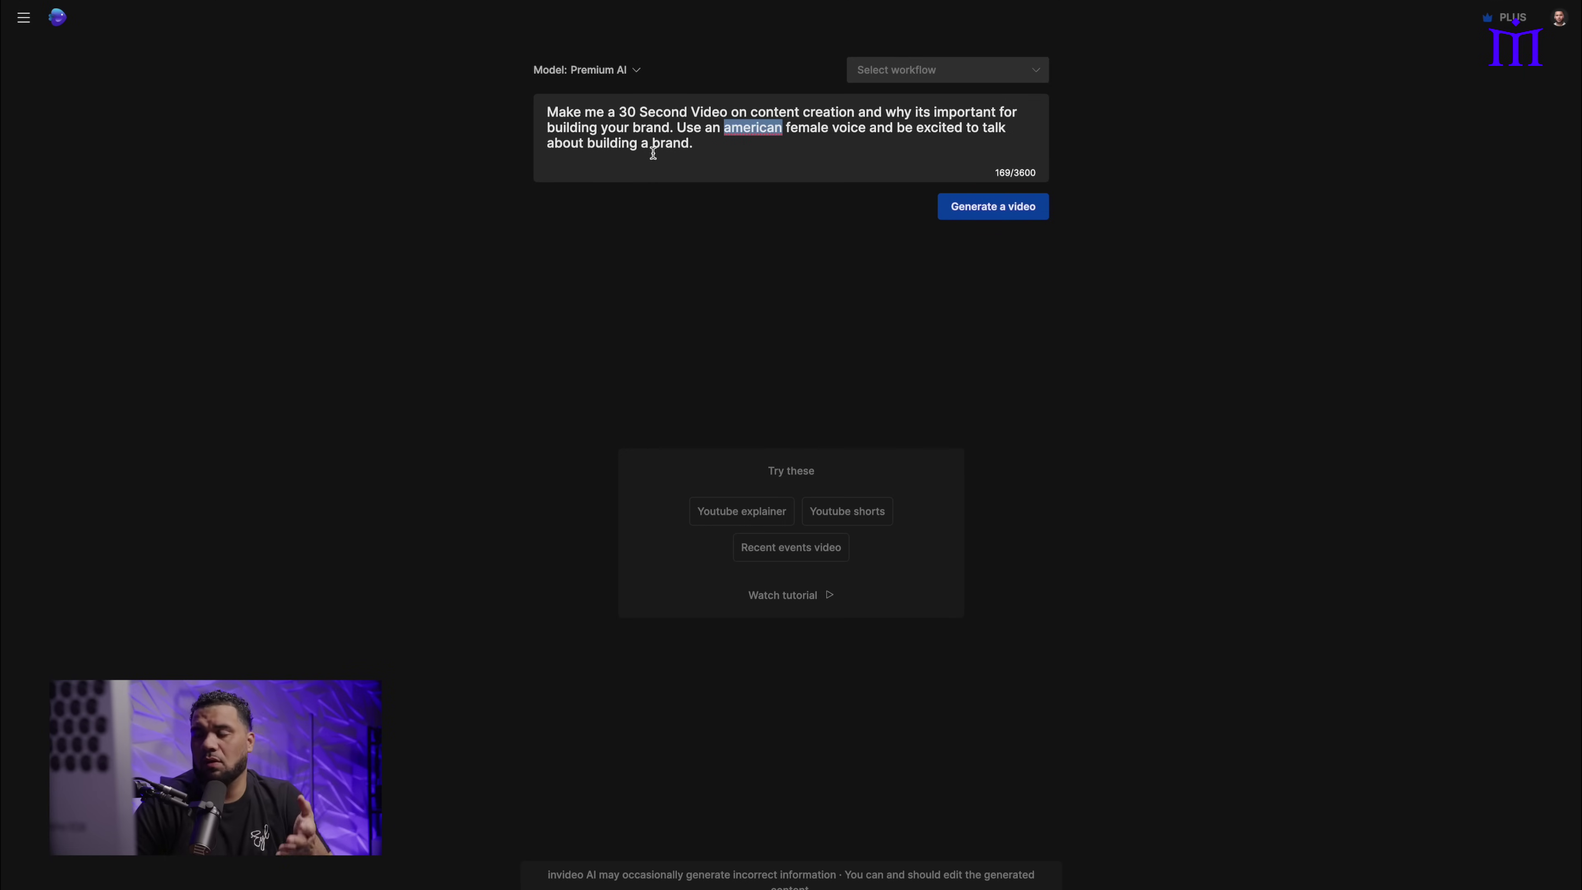
{"action": "left_click", "coordinate": [683, 149]}
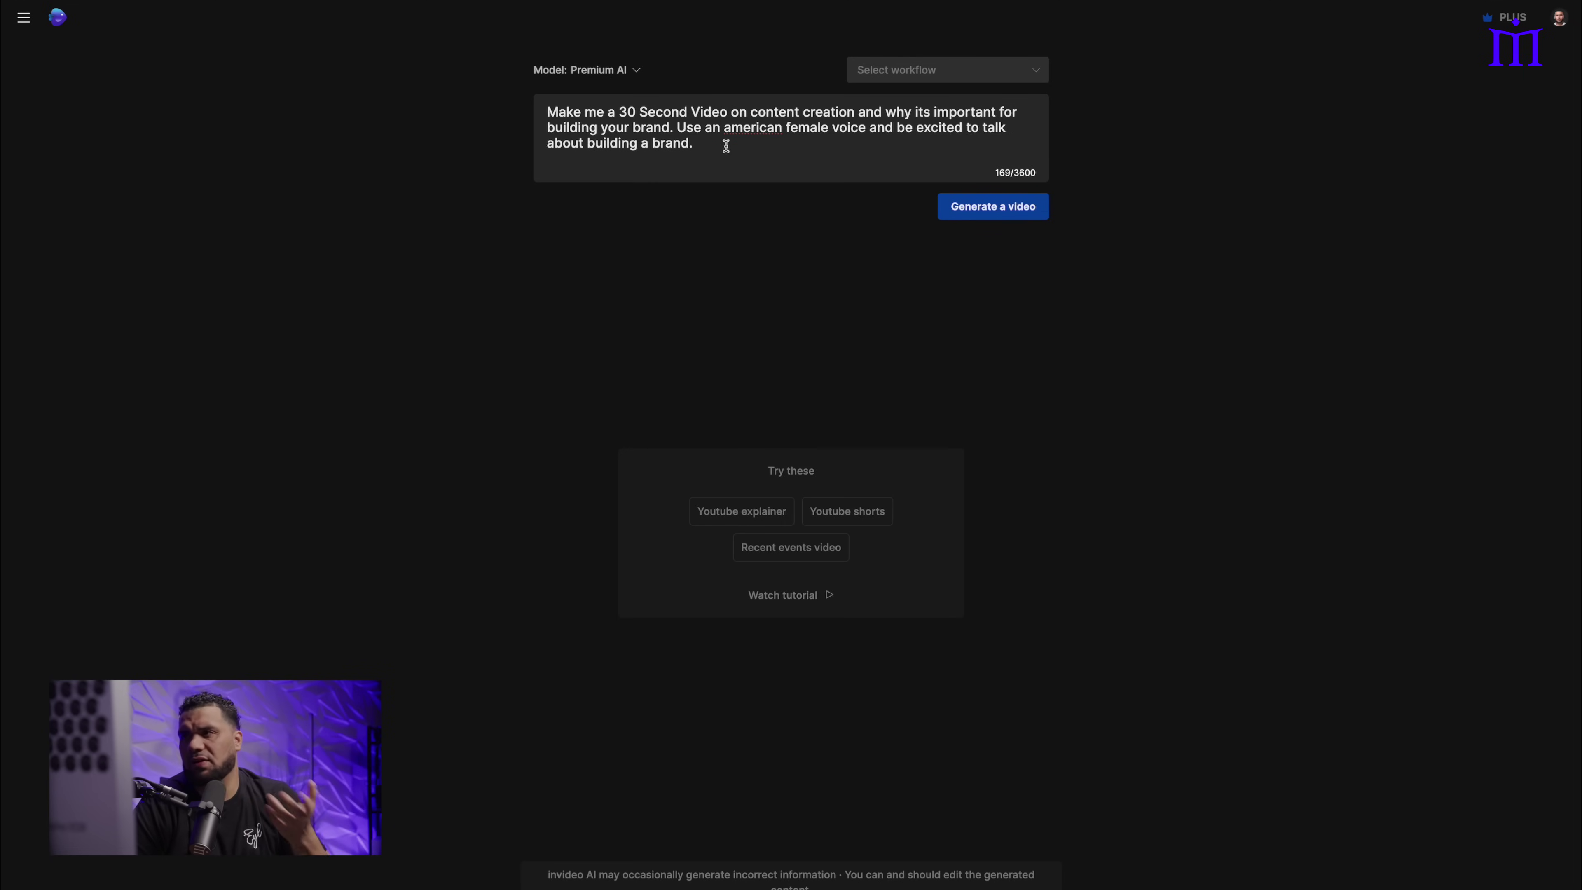
{"action": "left_click", "coordinate": [887, 73]}
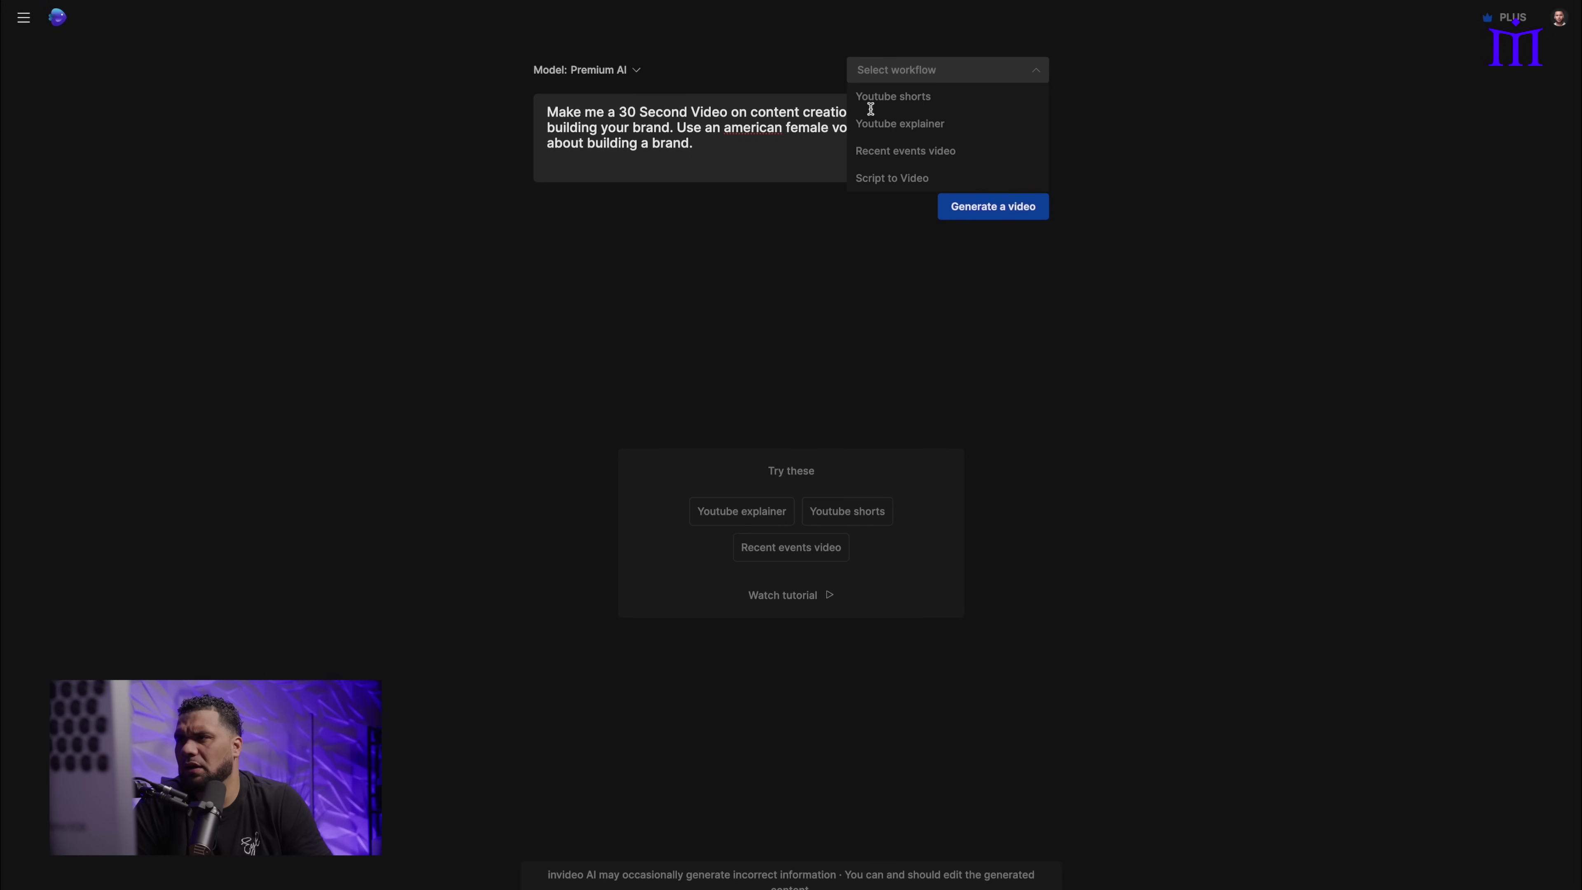
{"action": "left_click", "coordinate": [733, 159]}
Step: Choose the Youtube shorts workflow and paste the copied prompt into its brief
{"action": "left_click_drag", "start_coordinate": [752, 152], "coordinate": [516, 99]}
{"action": "key", "text": "ctrl+c"}
{"action": "left_click", "coordinate": [923, 68]}
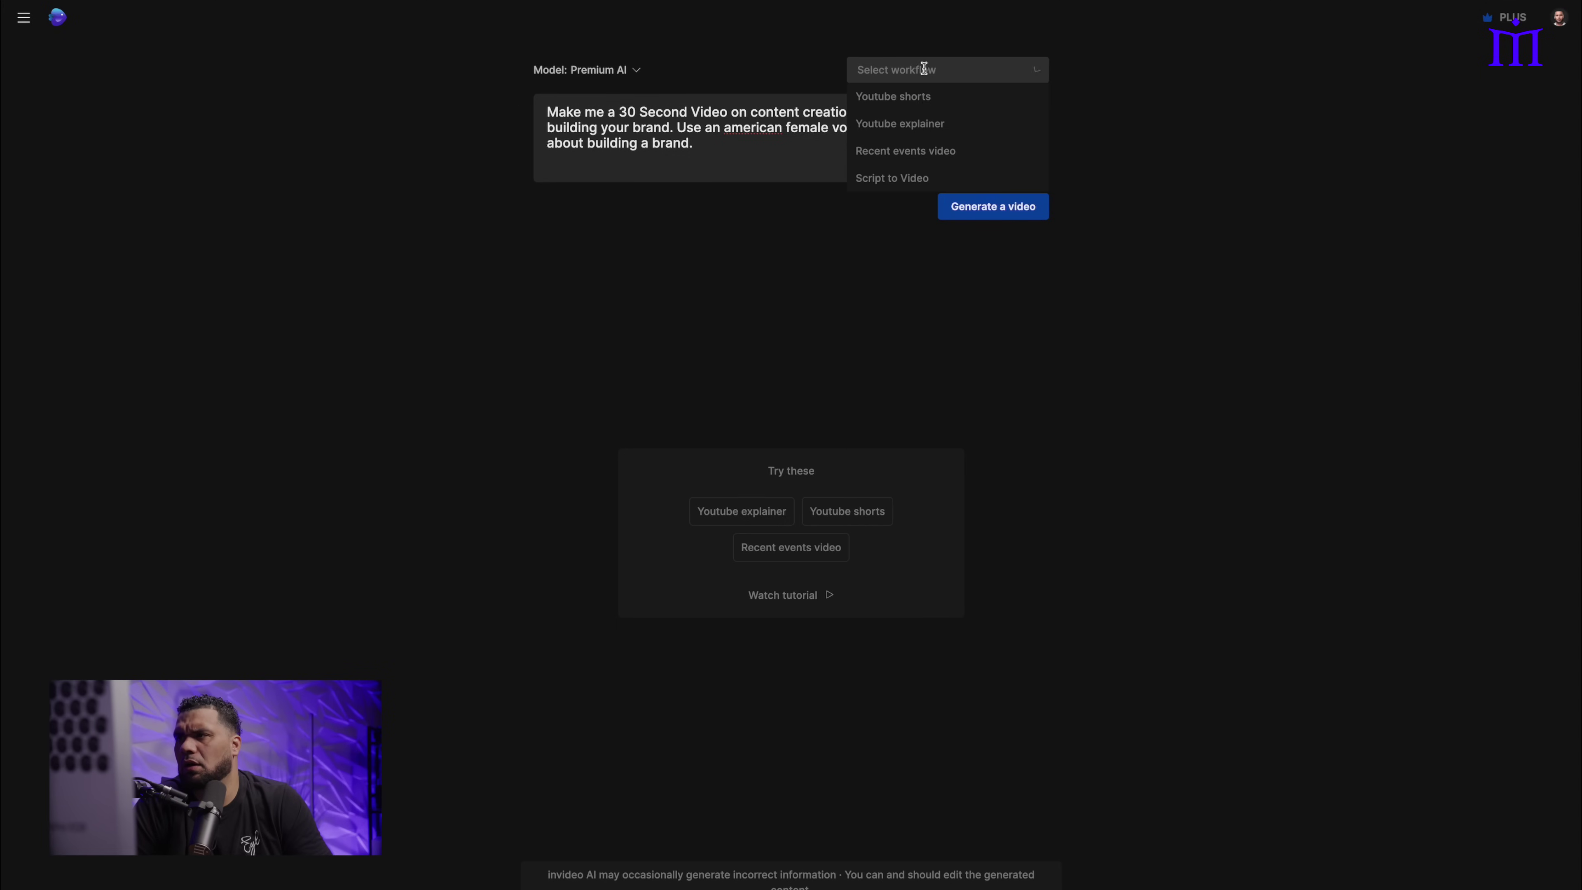
{"action": "left_click", "coordinate": [927, 96]}
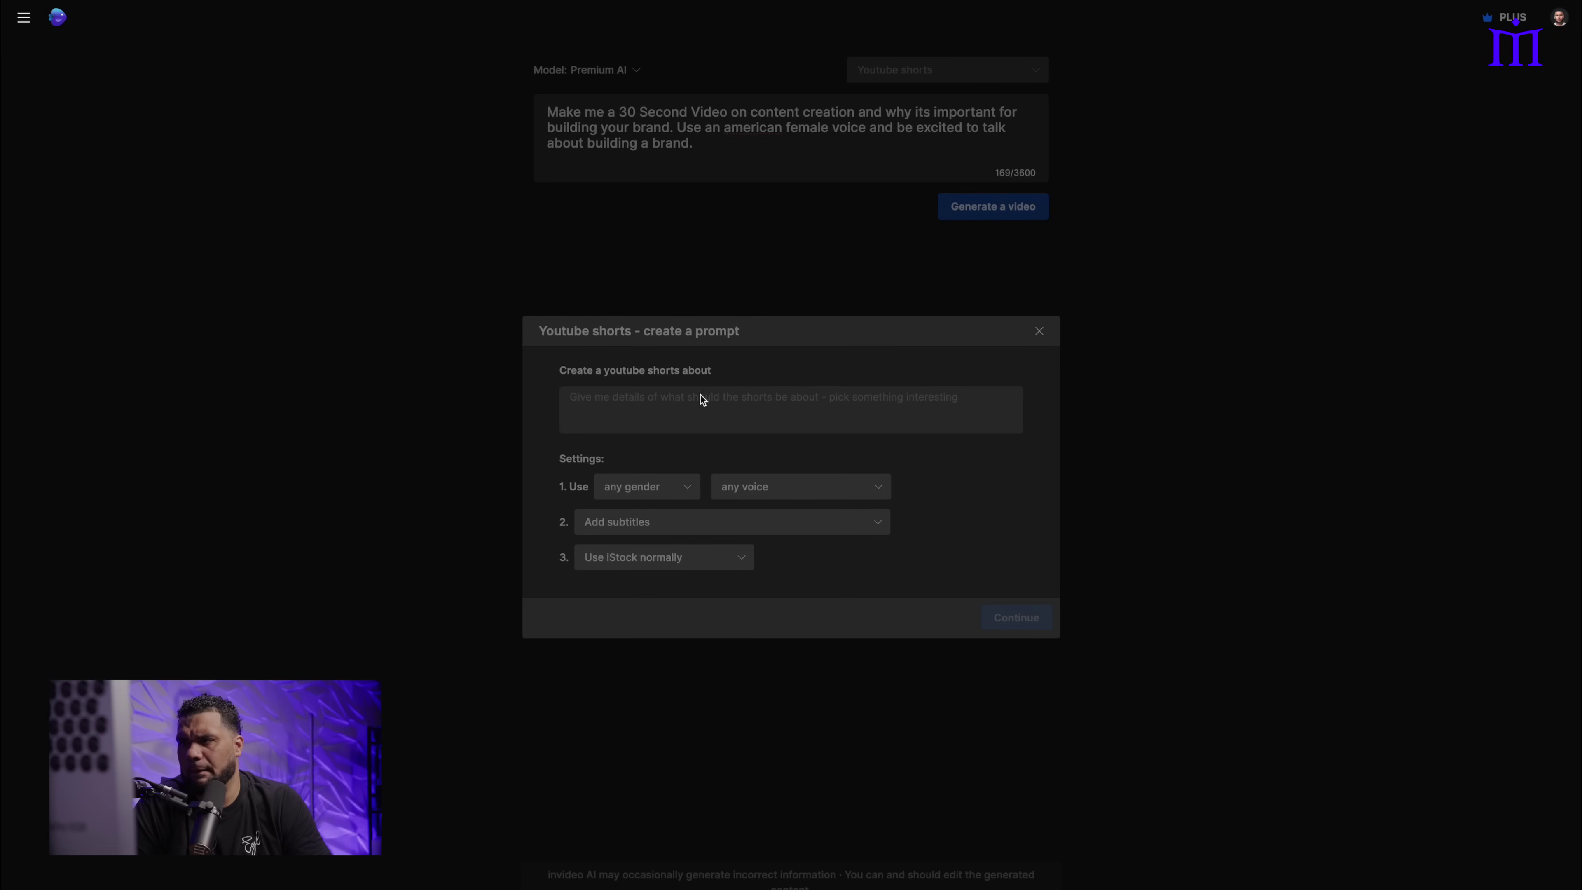
{"action": "left_click", "coordinate": [673, 426]}
{"action": "key", "text": "ctrl+v"}
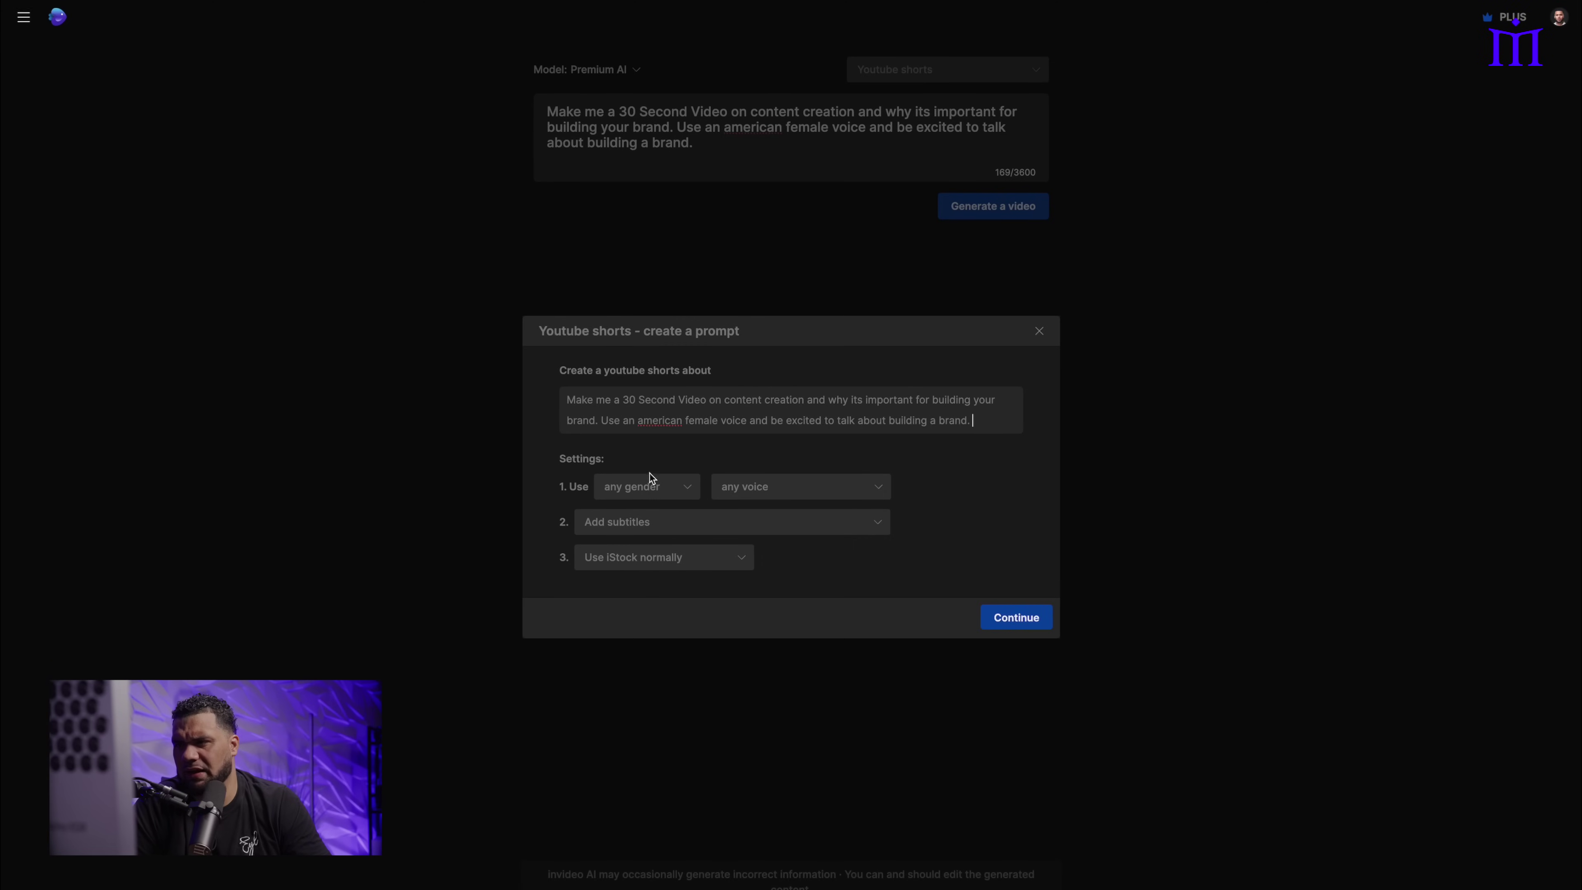
Step: Set a female, clear American voice, add subtitles, keep iStock at normal, and continue
{"action": "left_click", "coordinate": [660, 484]}
{"action": "left_click", "coordinate": [637, 568]}
{"action": "left_click", "coordinate": [750, 493]}
{"action": "left_click", "coordinate": [813, 541]}
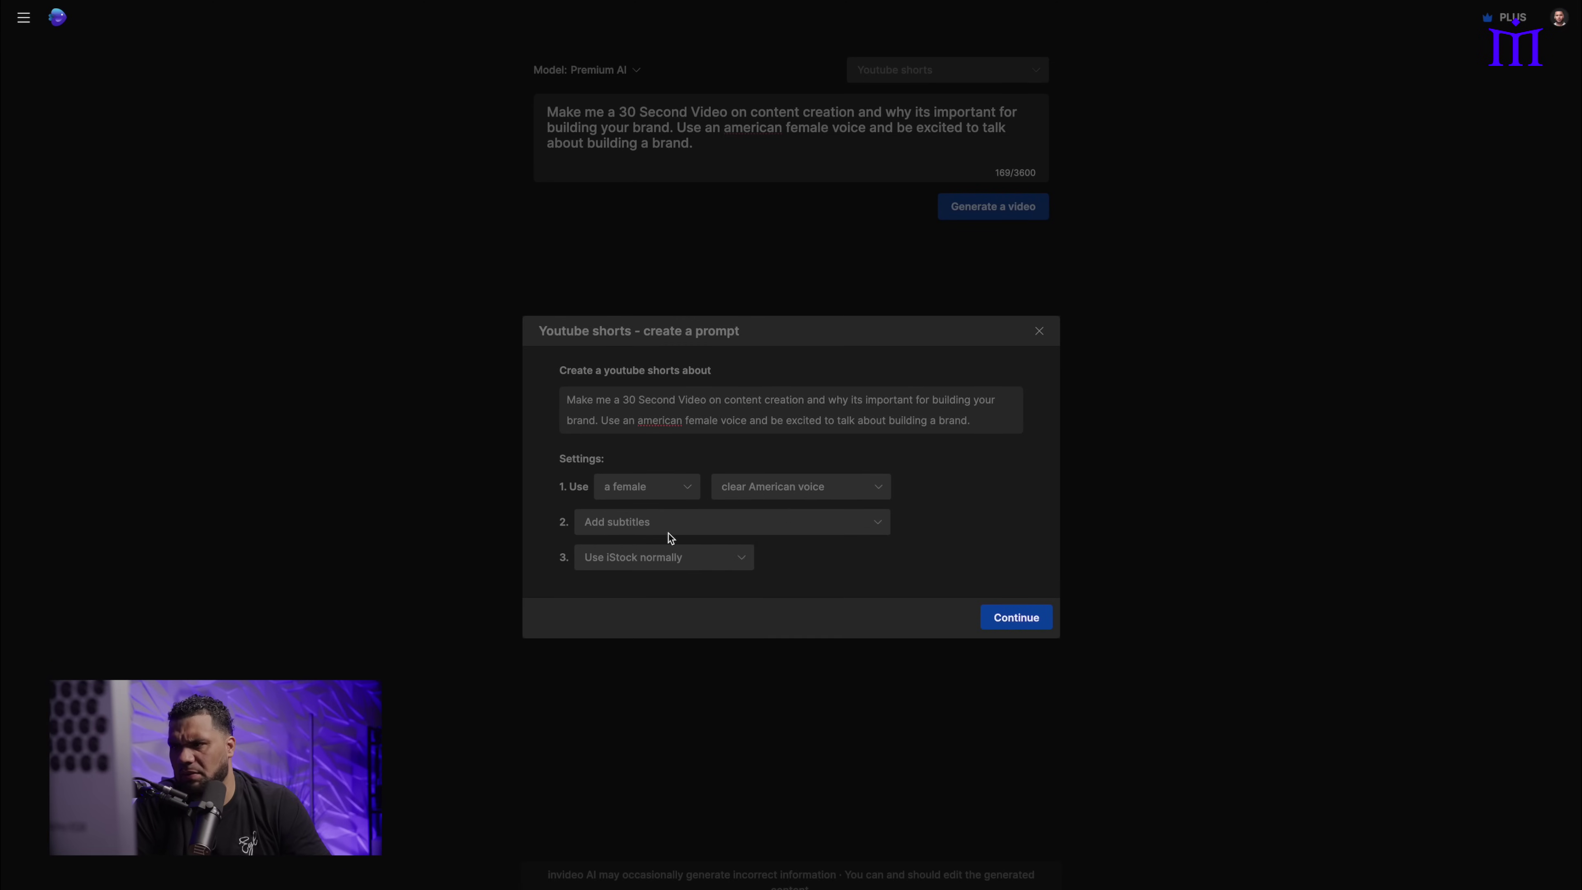
{"action": "left_click", "coordinate": [669, 532]}
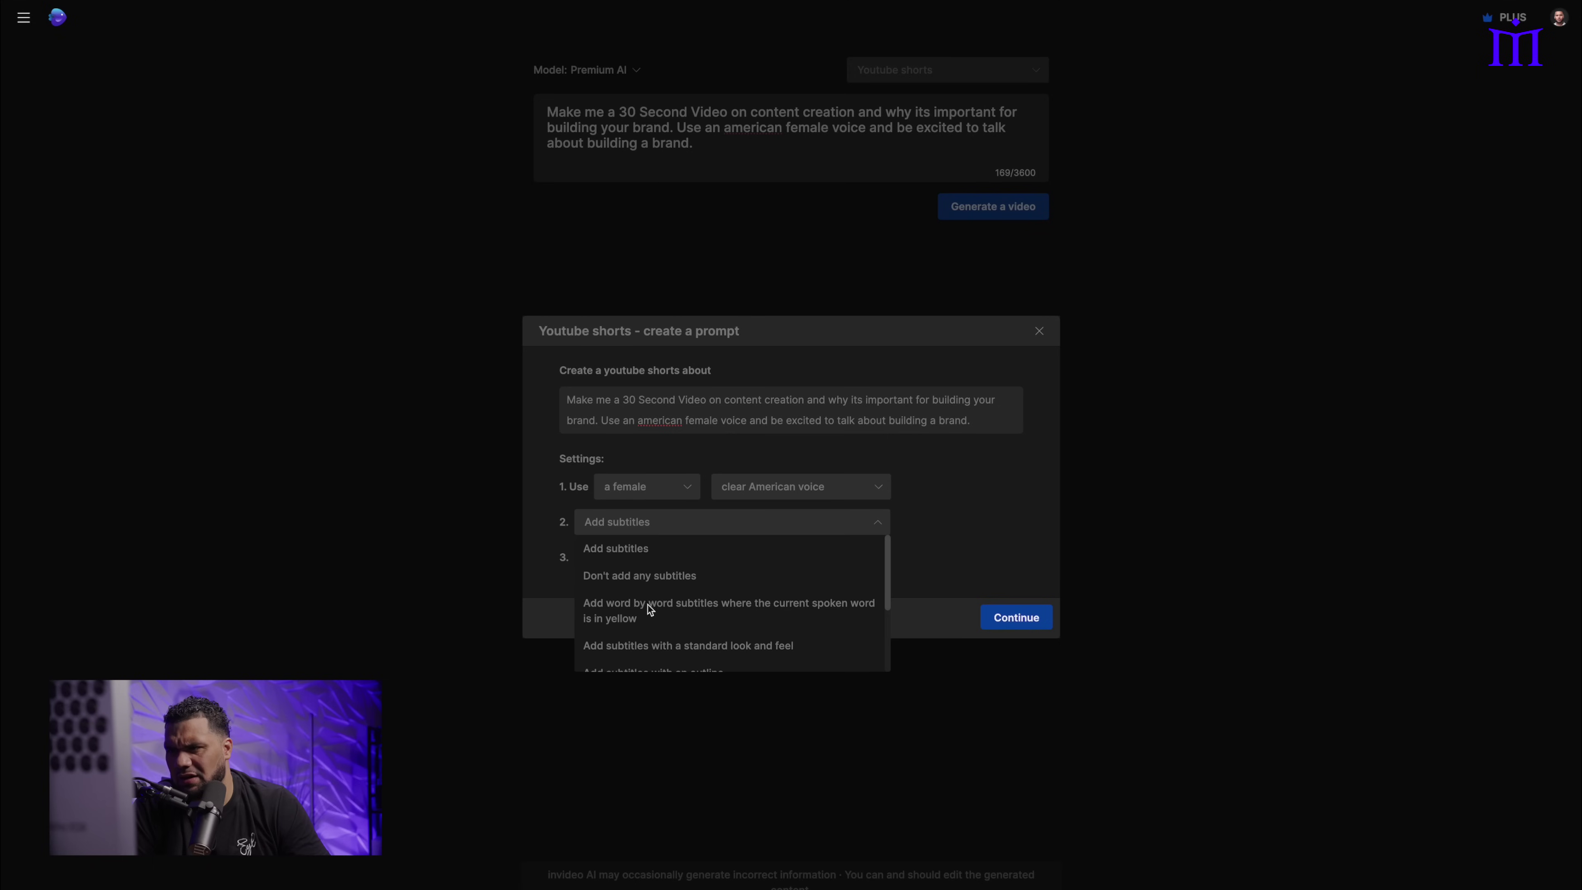
{"action": "left_click", "coordinate": [624, 550]}
{"action": "left_click", "coordinate": [653, 555]}
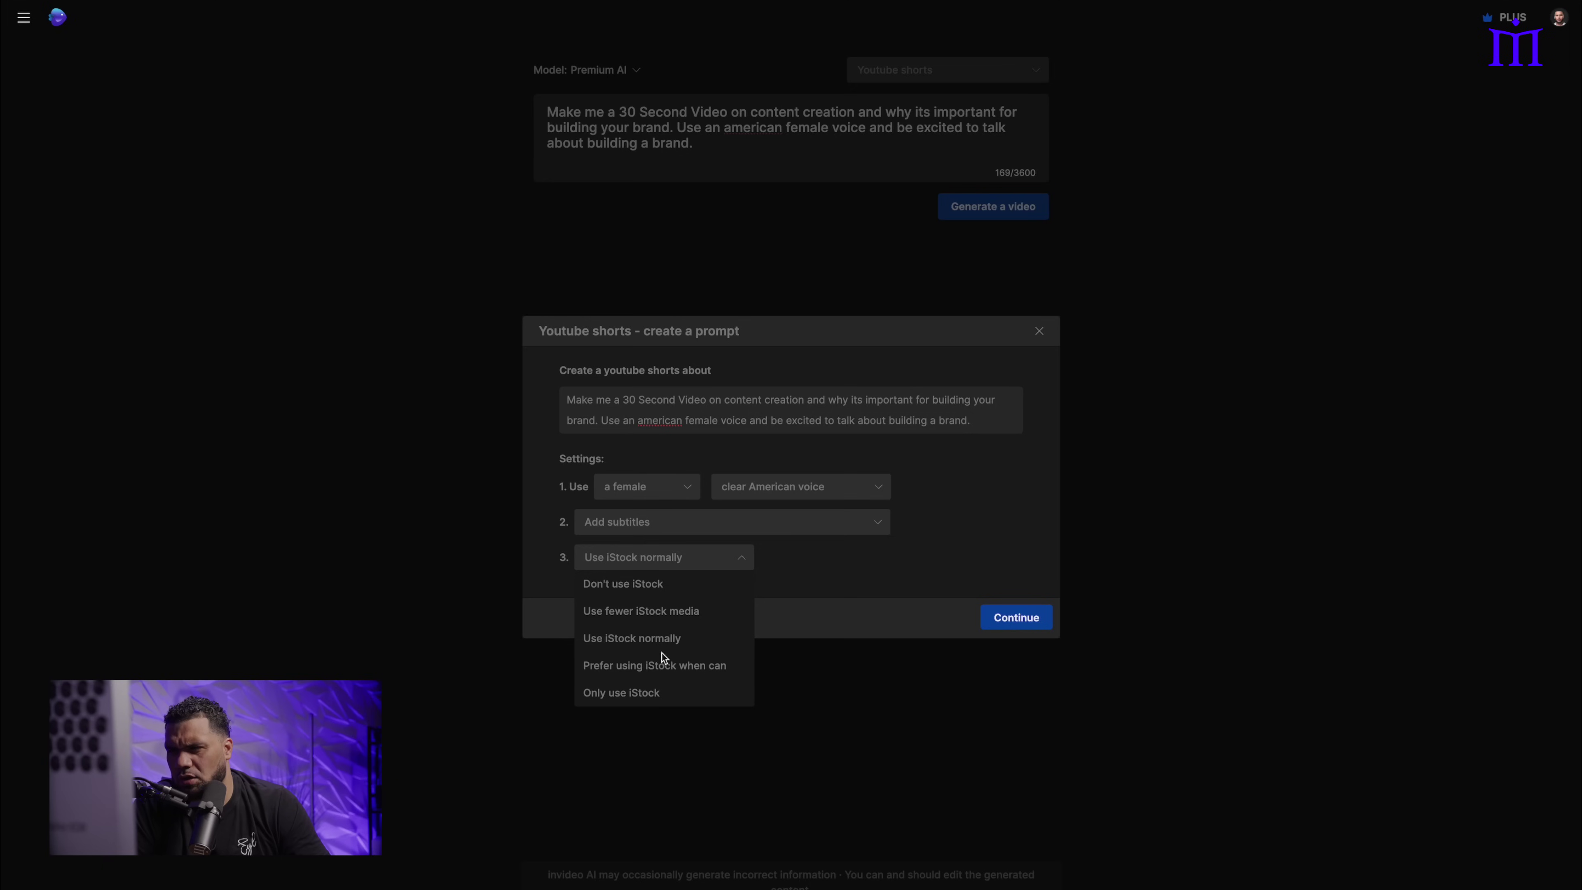
{"action": "left_click", "coordinate": [829, 555]}
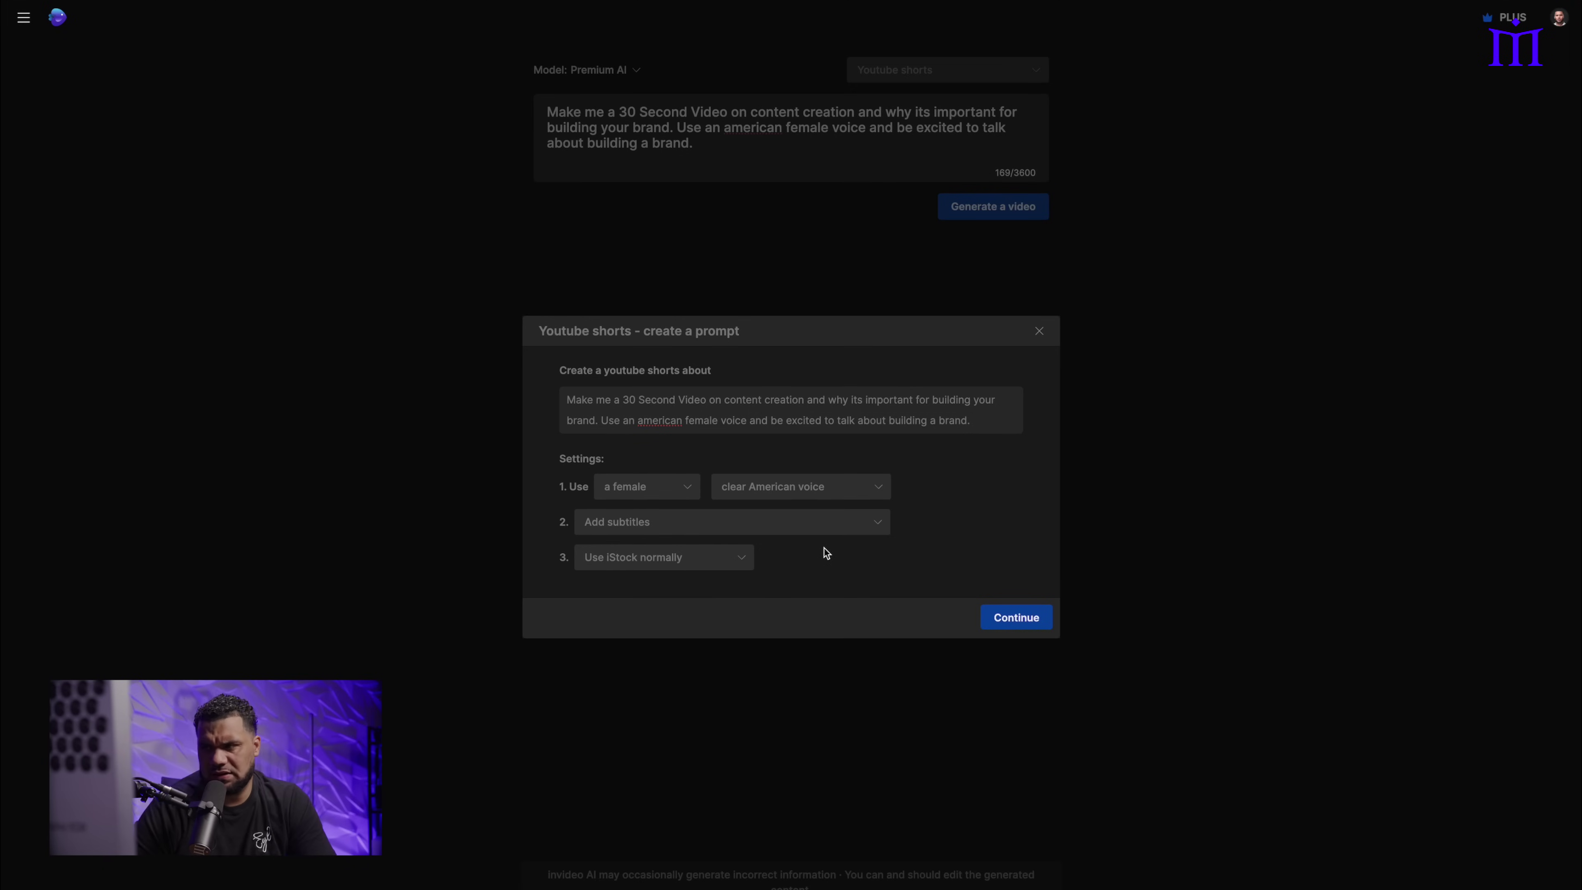
{"action": "left_click", "coordinate": [1027, 618]}
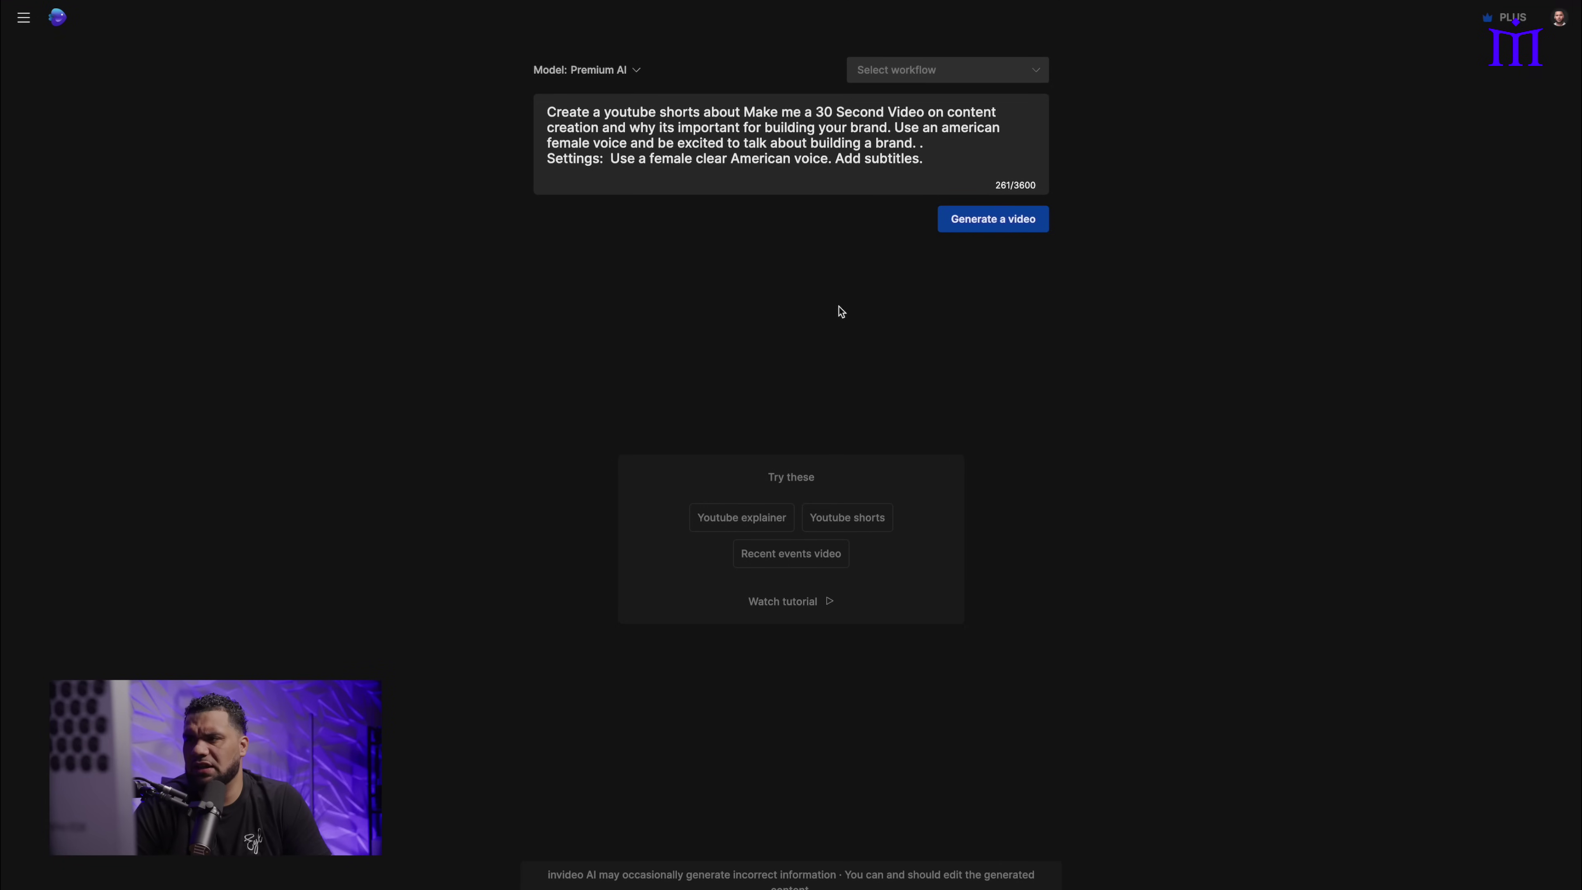
Step: Submit the YouTube Shorts prompt with Generate a video
{"action": "left_click", "coordinate": [989, 219]}
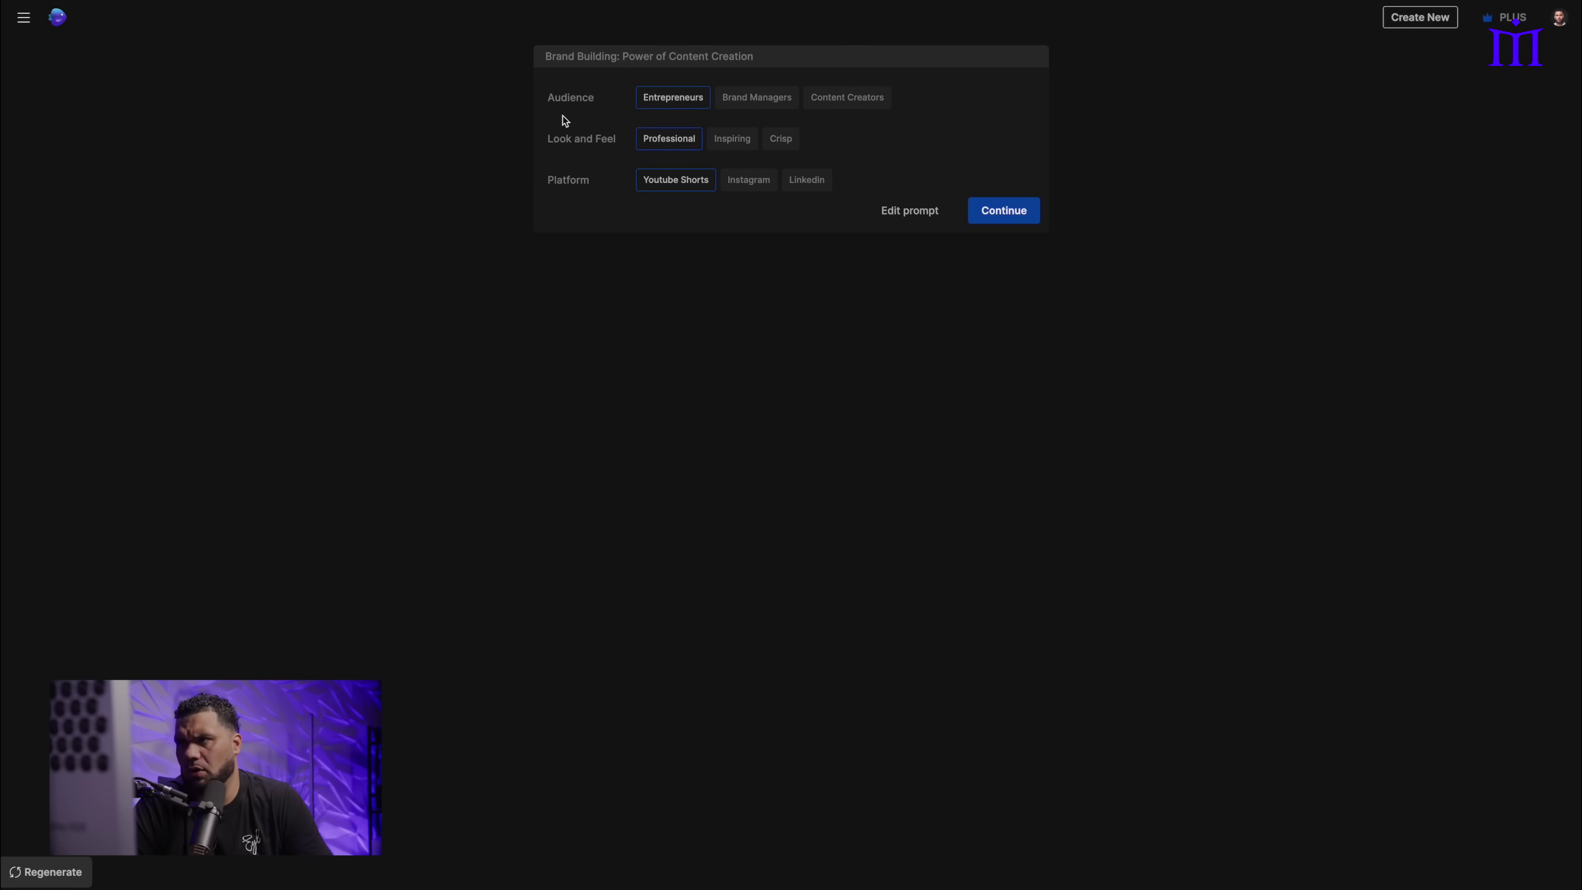
Step: Pick the Content Creators audience and Inspiring look, keep Youtube Shorts, and continue generating
{"action": "left_click", "coordinate": [841, 101]}
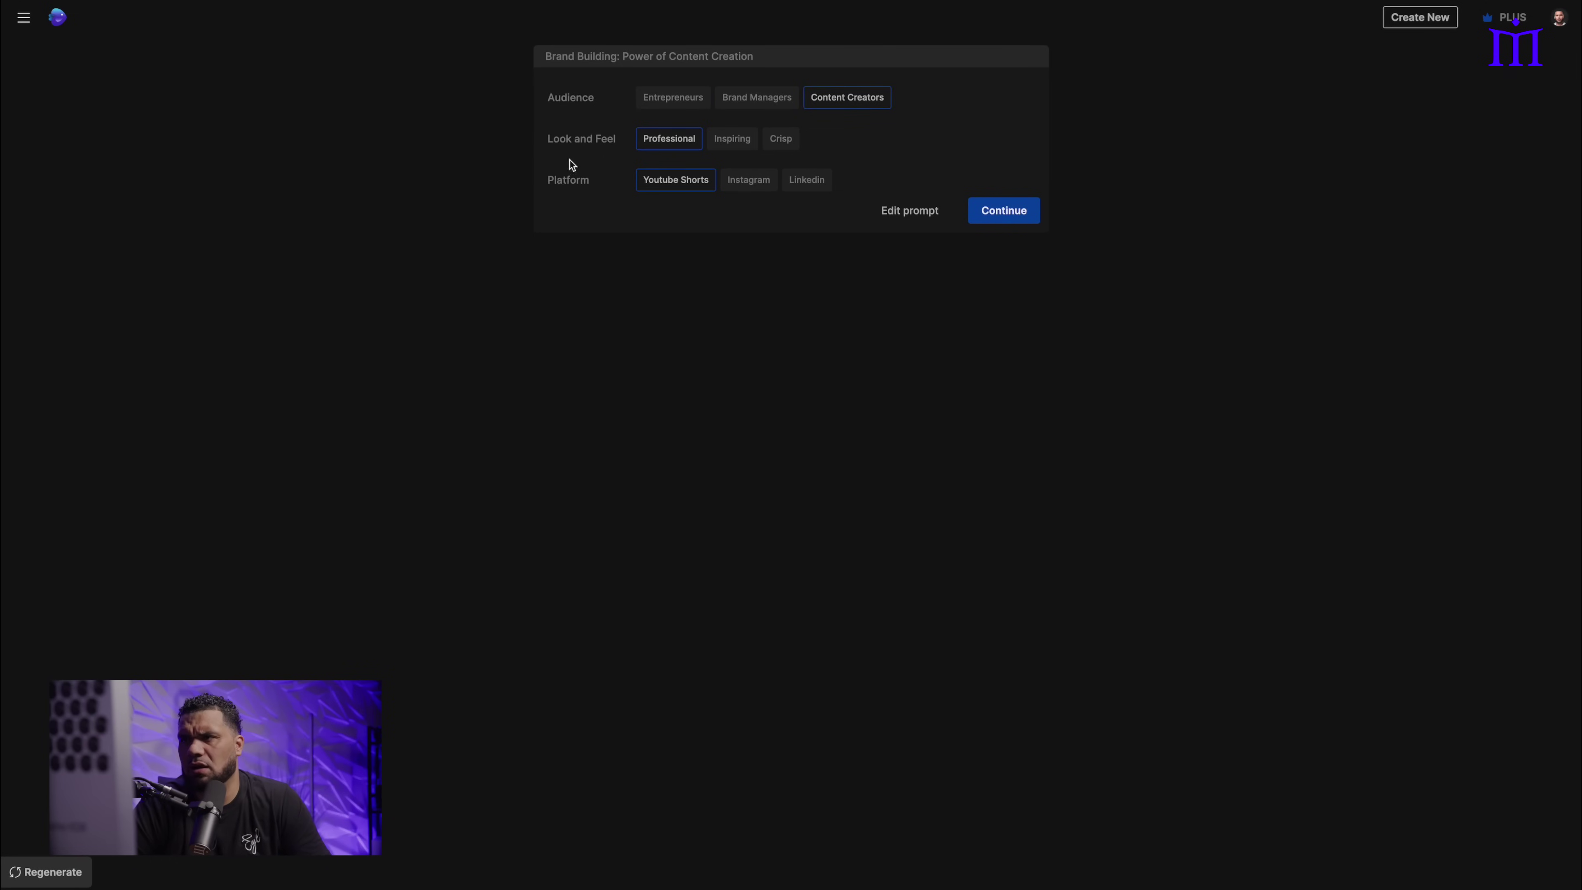
{"action": "left_click", "coordinate": [723, 142]}
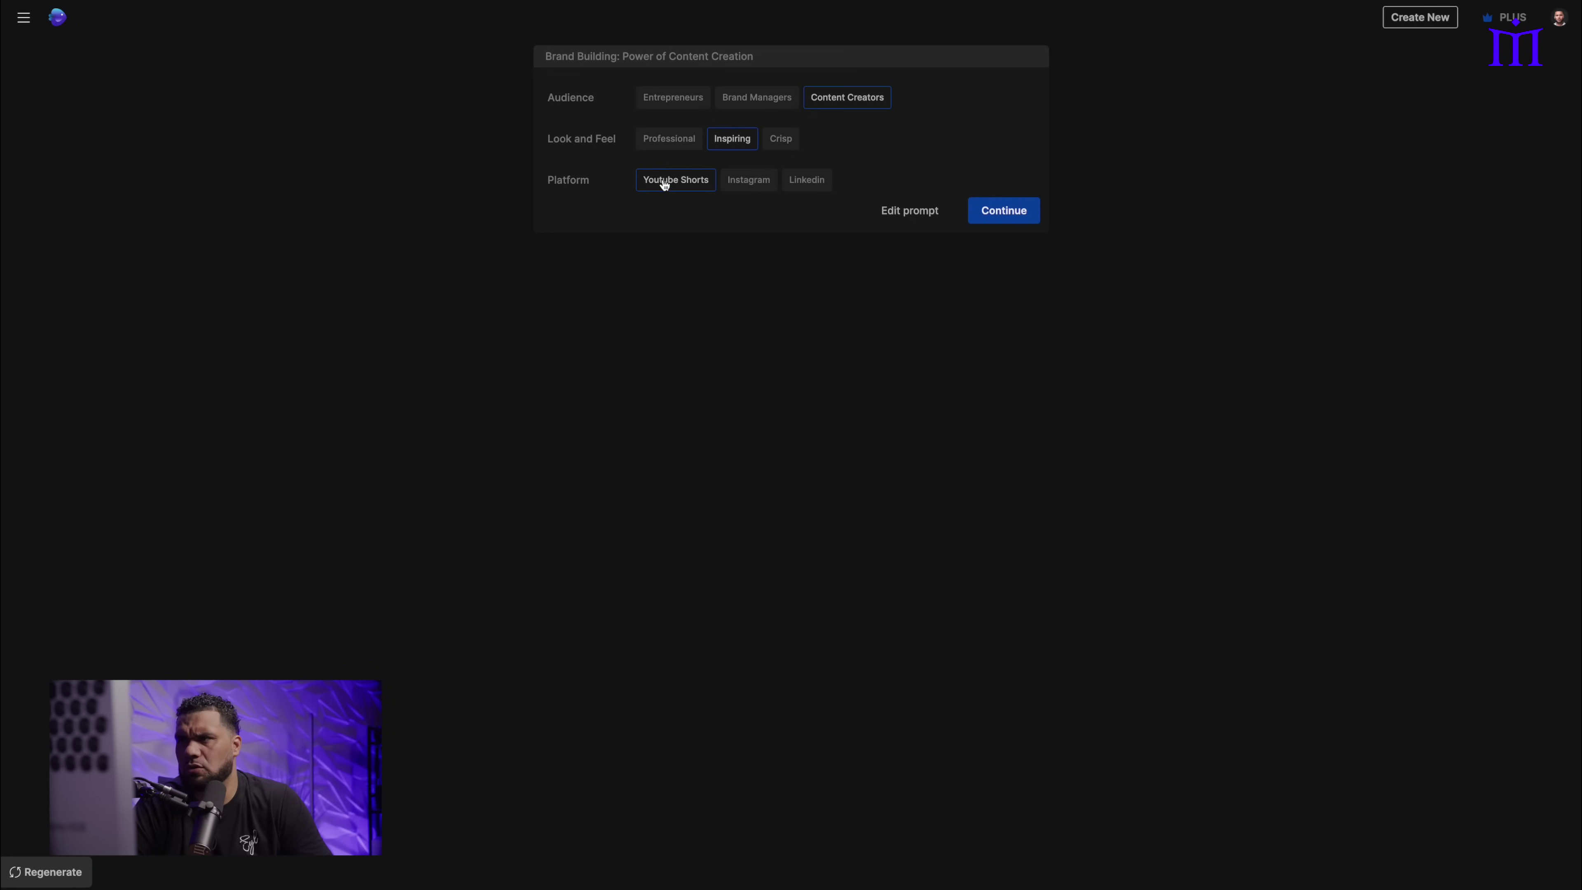
{"action": "left_click", "coordinate": [1006, 212]}
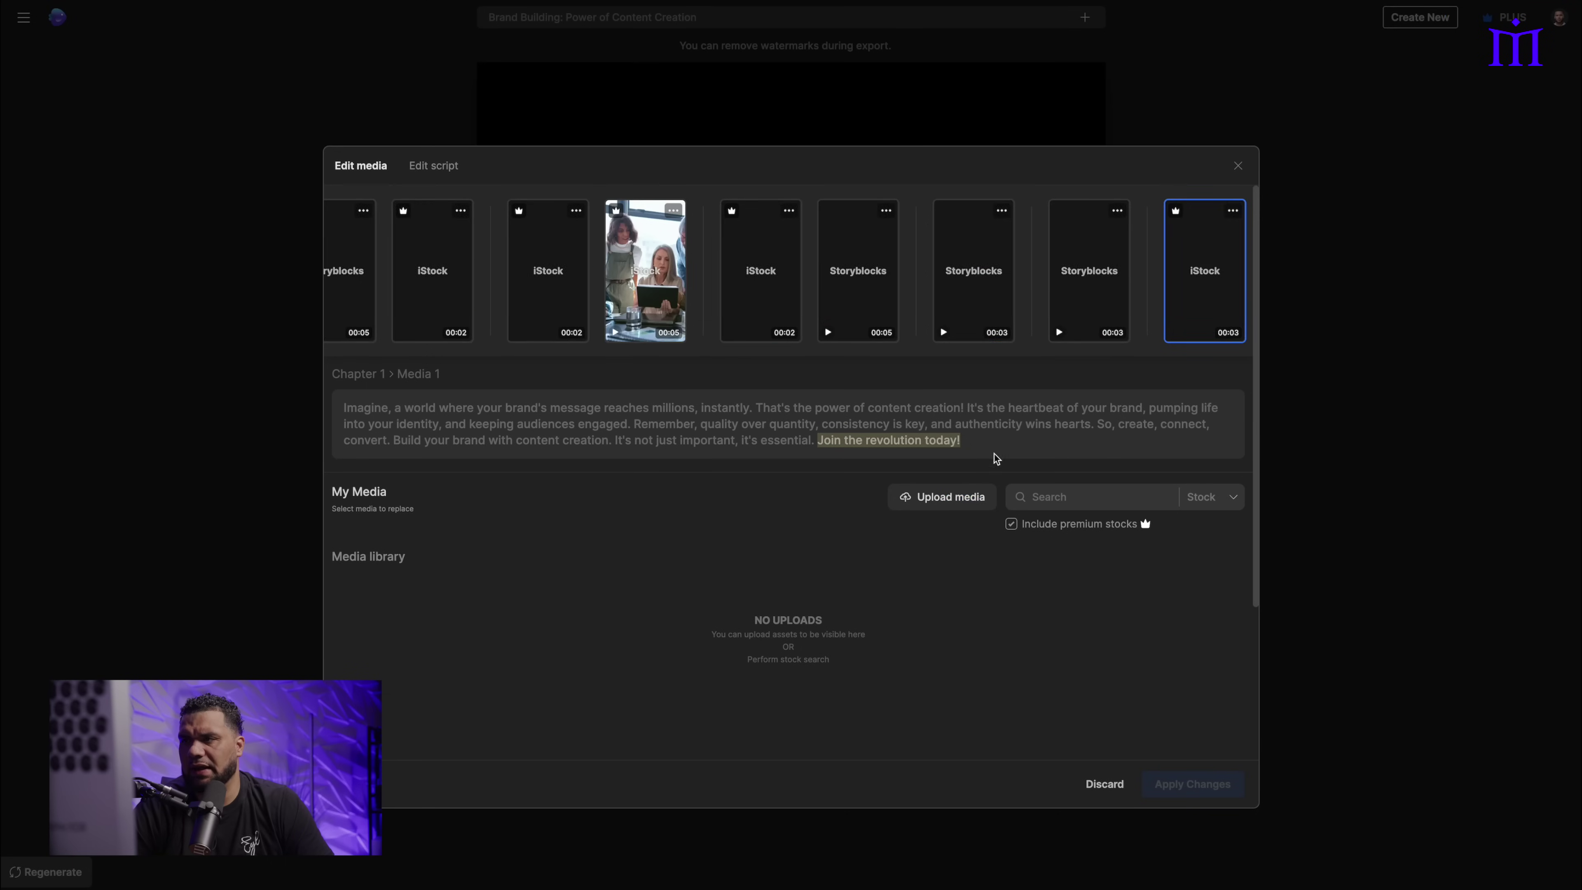
Step: Swap the third clip, the BRAND letter blocks, for the pencil image from a 'Brand' stock search
{"action": "scroll", "coordinate": [736, 262], "scroll_direction": "left", "scroll_amount": 1}
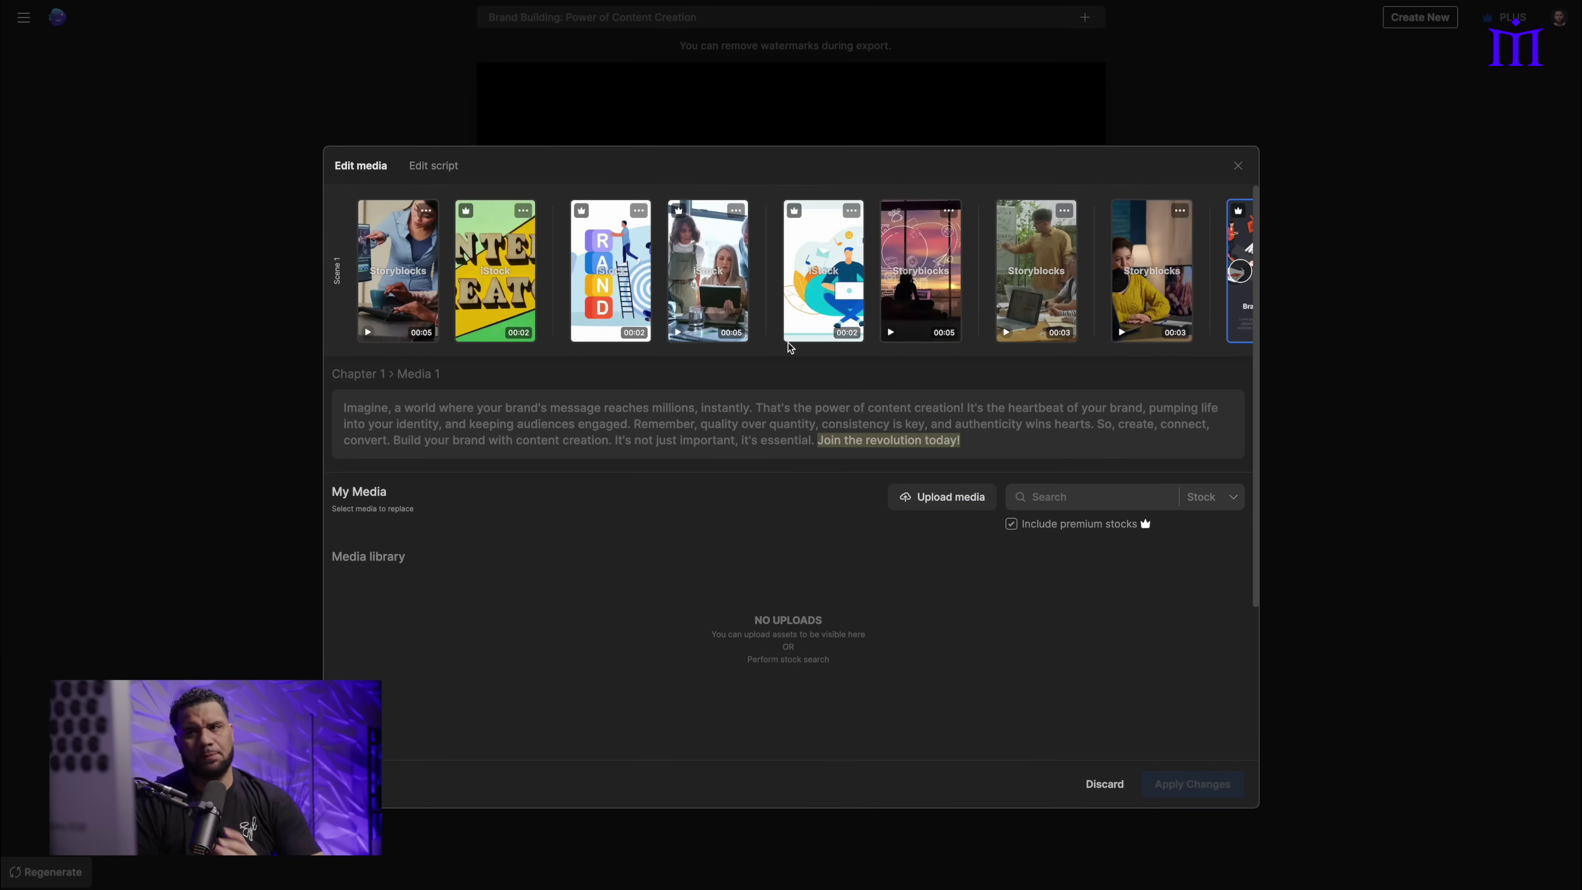
{"action": "left_click", "coordinate": [708, 274]}
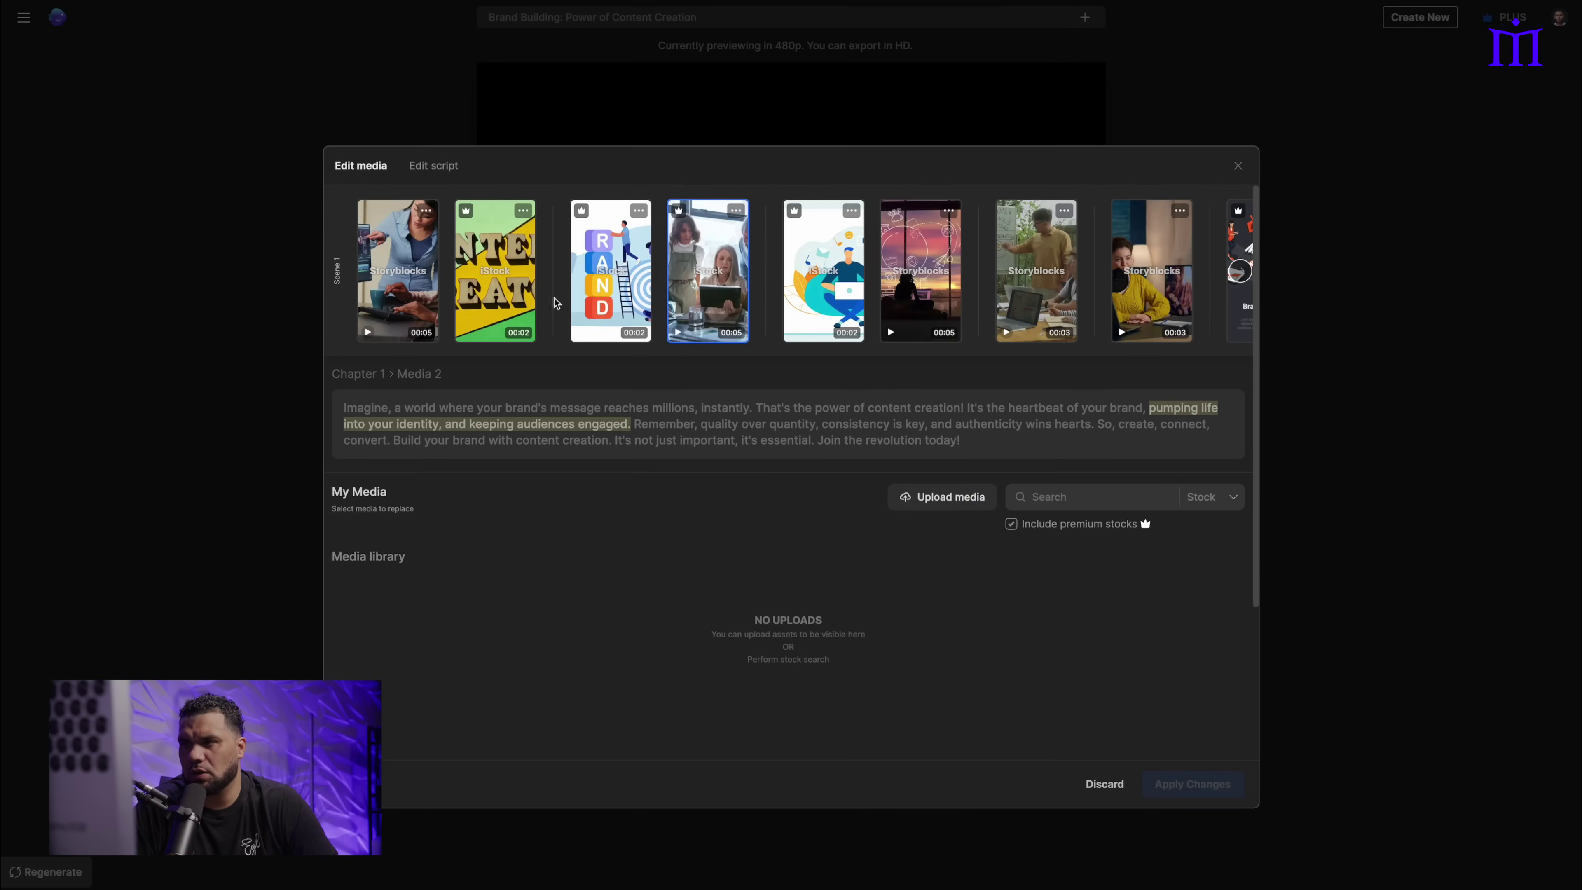
{"action": "left_click", "coordinate": [609, 298]}
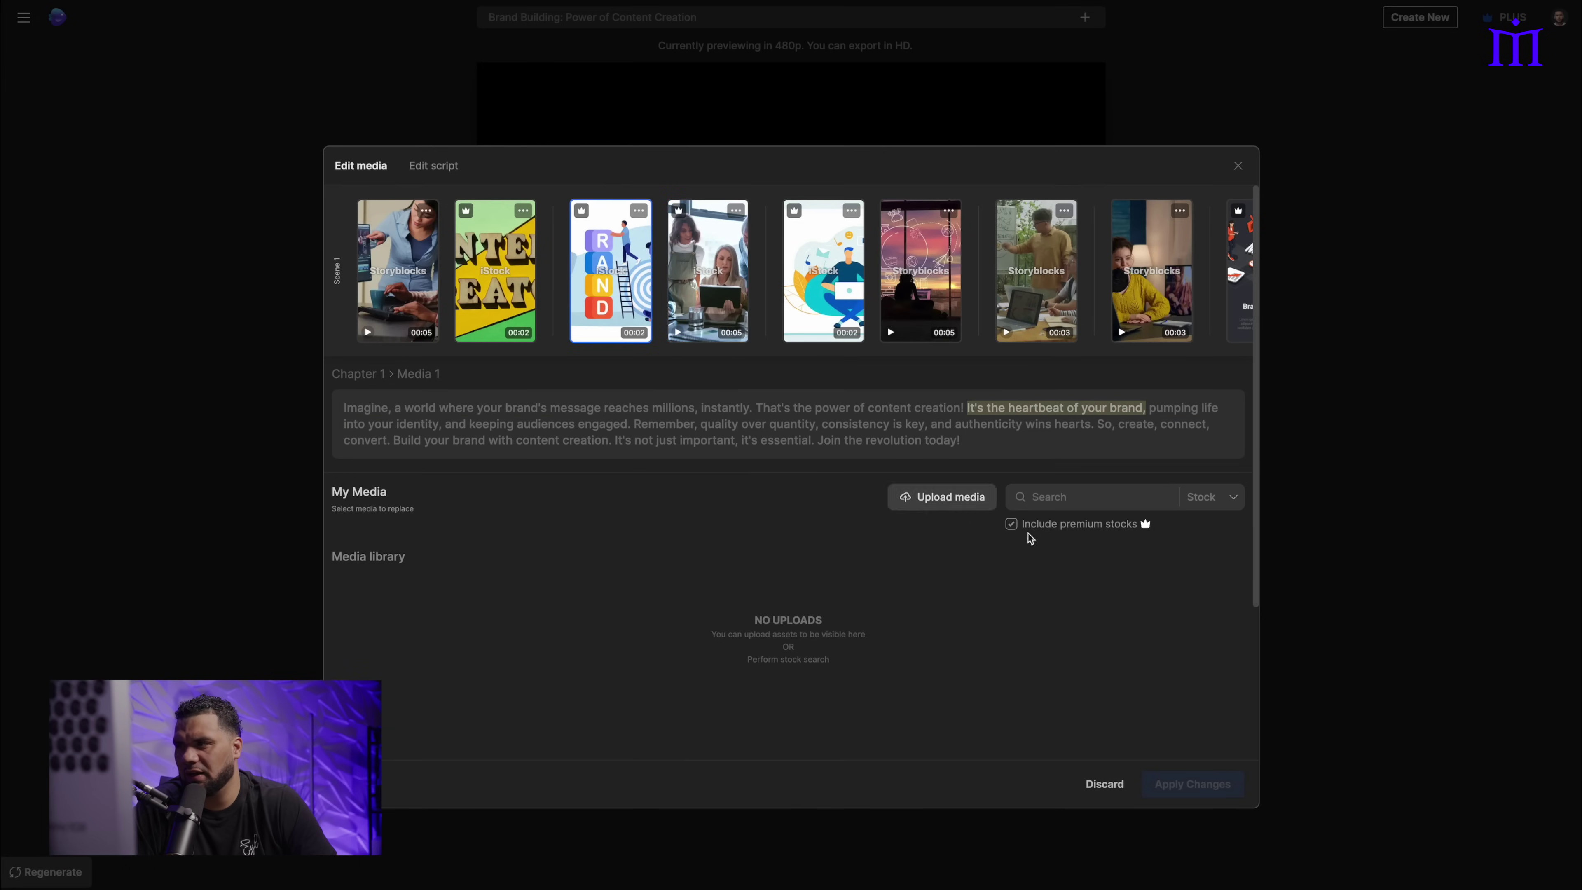
{"action": "left_click", "coordinate": [1048, 499]}
{"action": "type", "text": "Bran"}
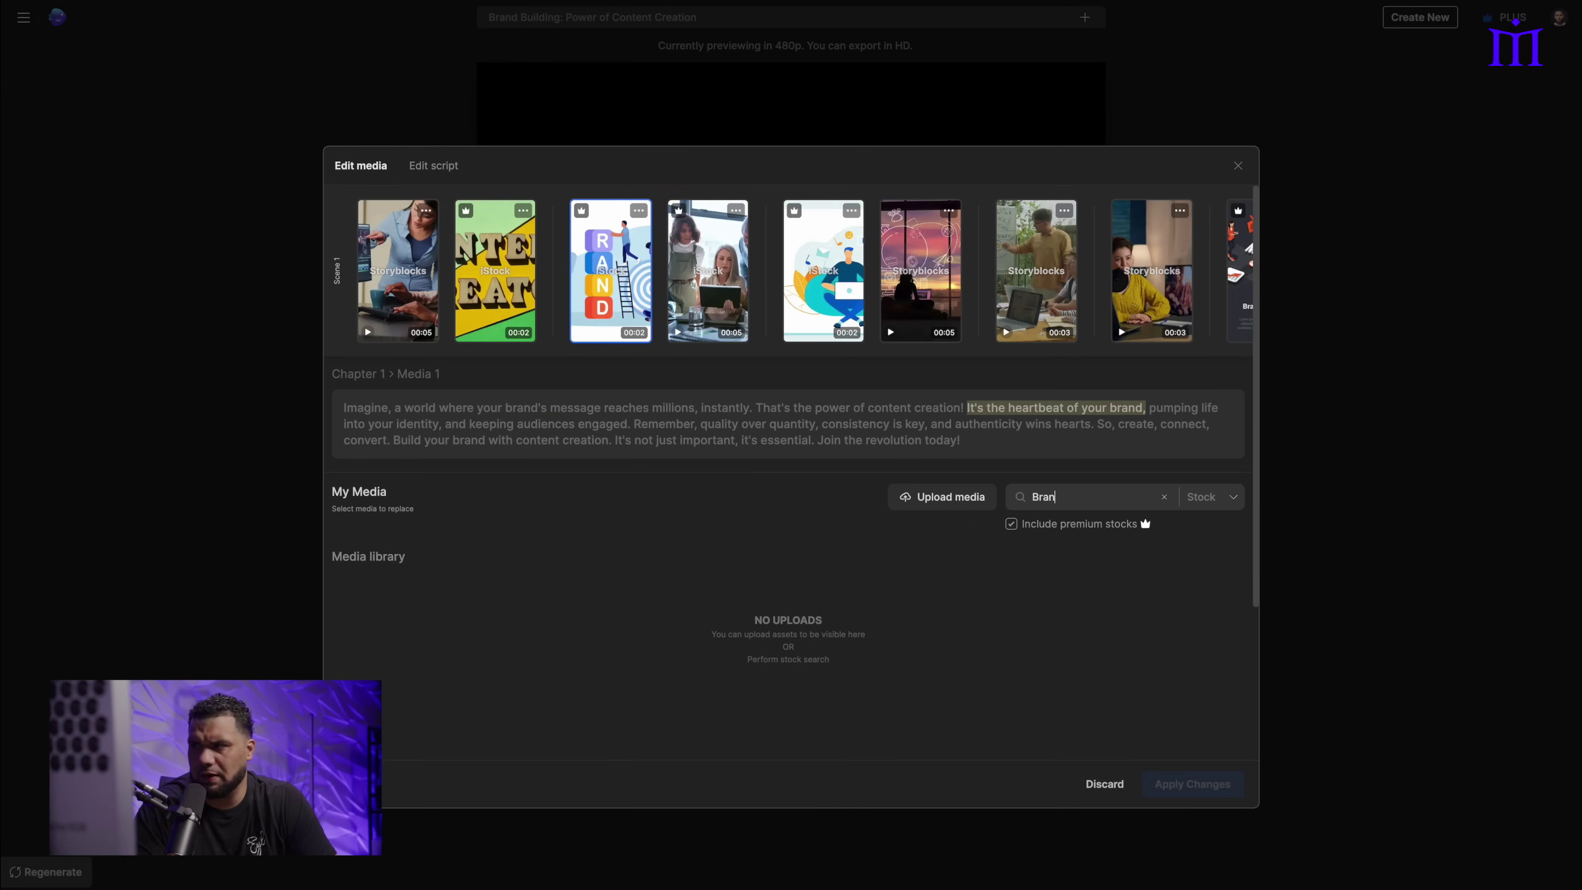
{"action": "type", "text": "d"}
{"action": "key", "text": "Return"}
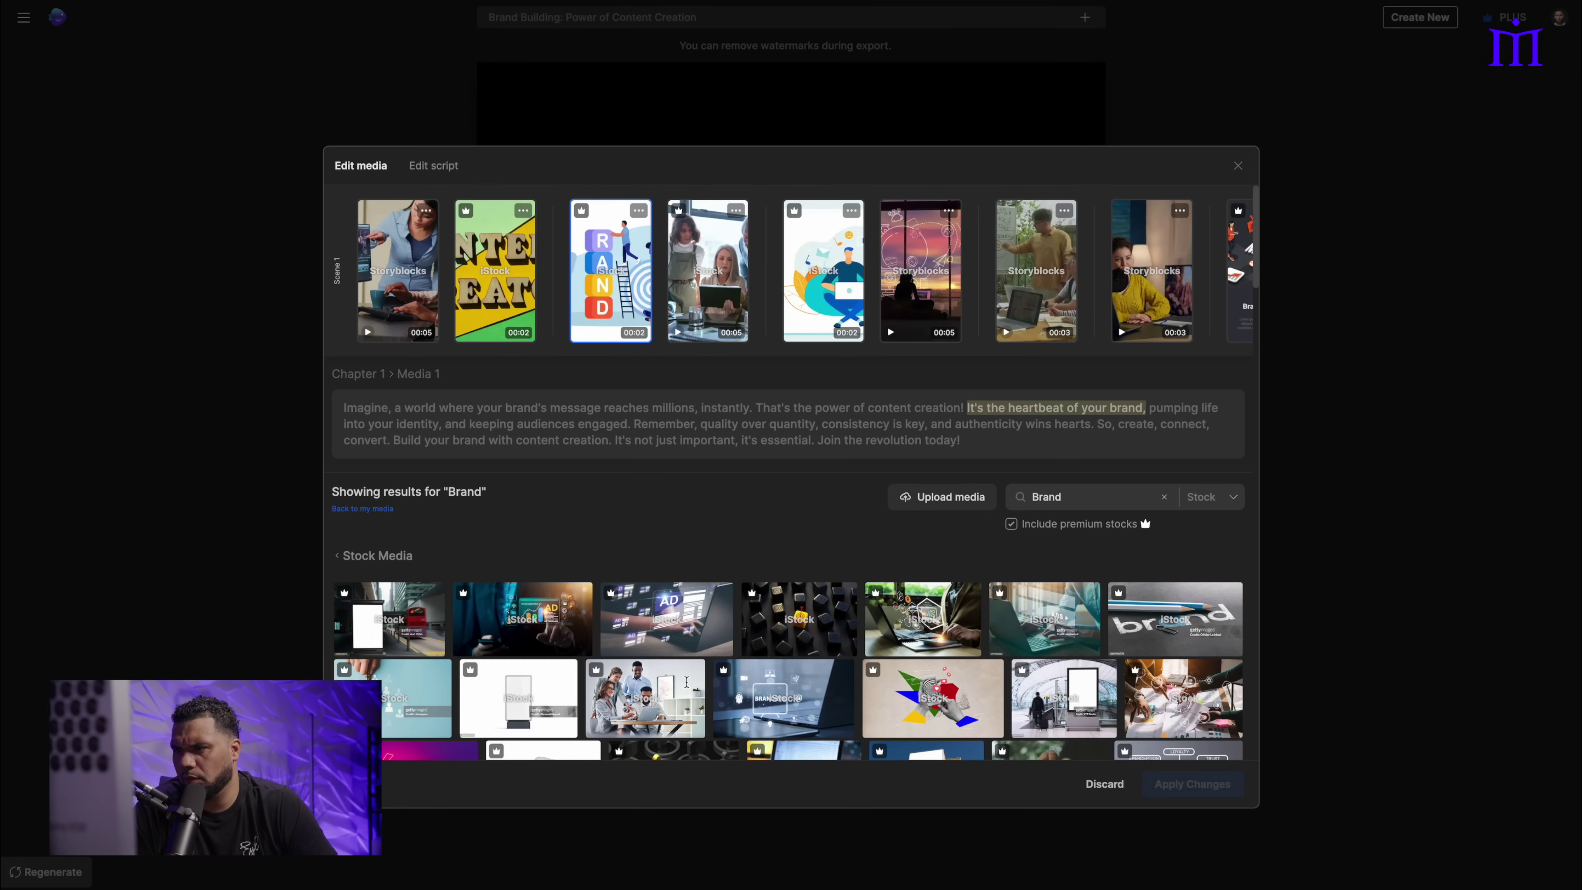
{"action": "mouse_move", "coordinate": [655, 679]}
{"action": "scroll", "coordinate": [681, 674], "scroll_direction": "down", "scroll_amount": 1}
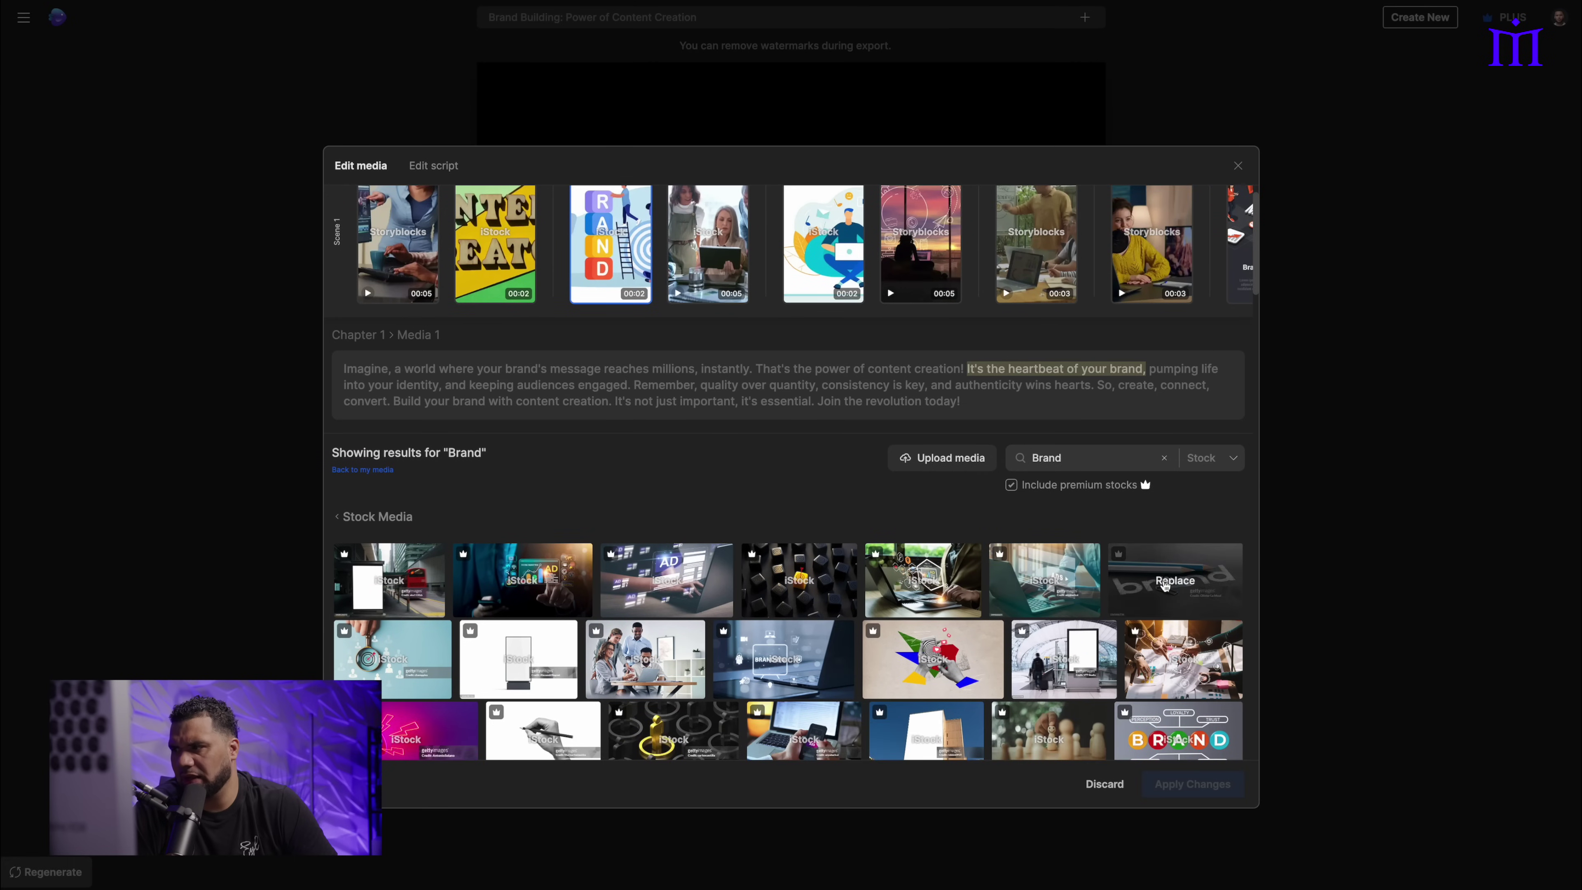
{"action": "left_click", "coordinate": [1164, 589]}
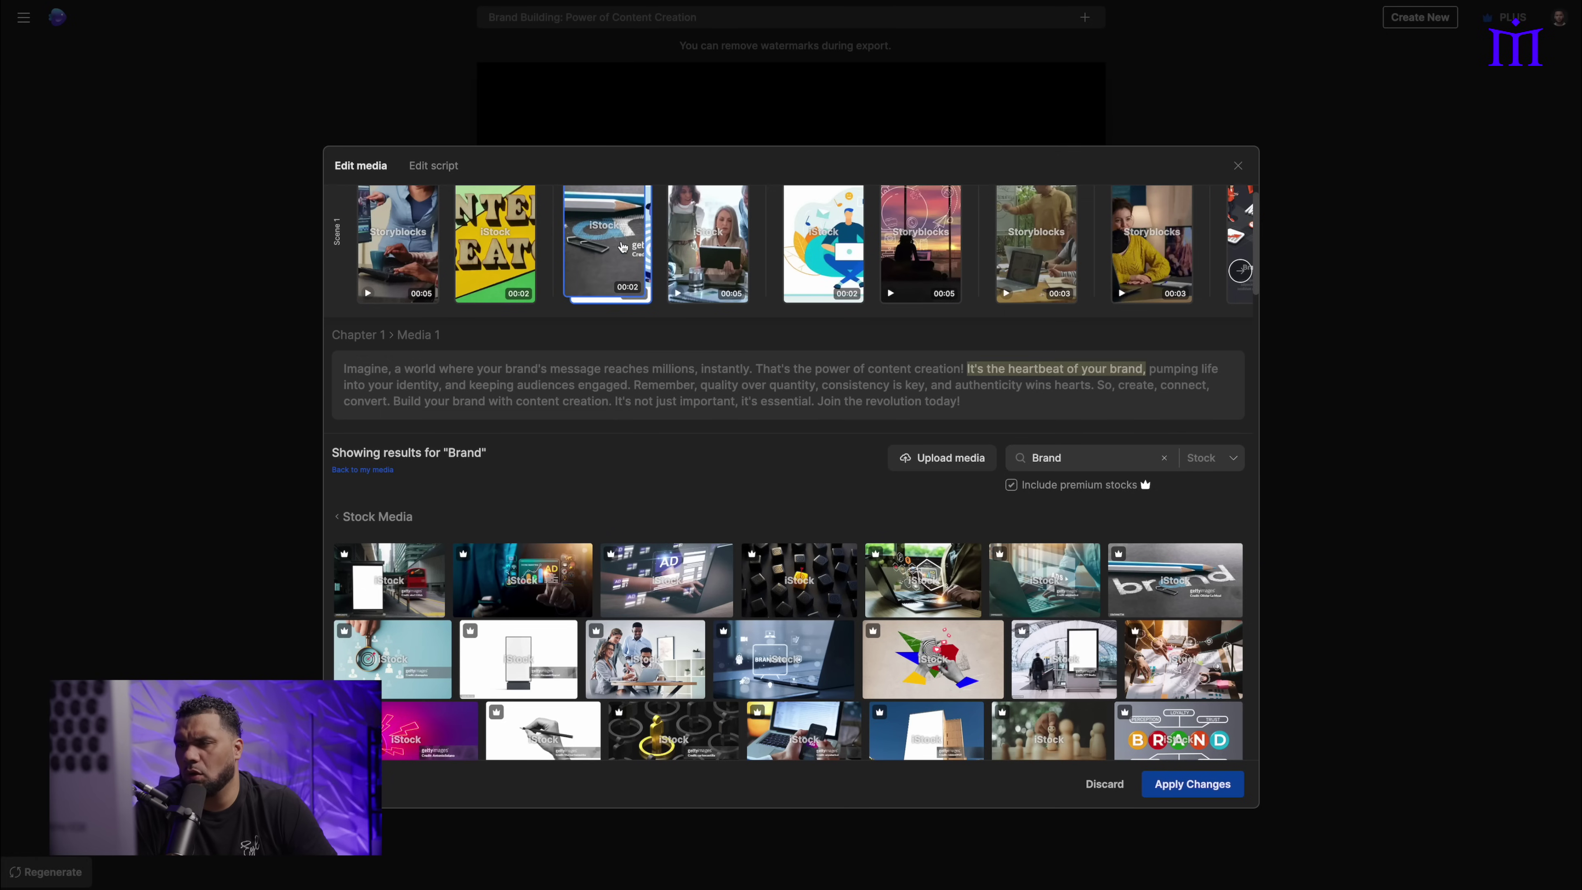
{"action": "left_click", "coordinate": [498, 244]}
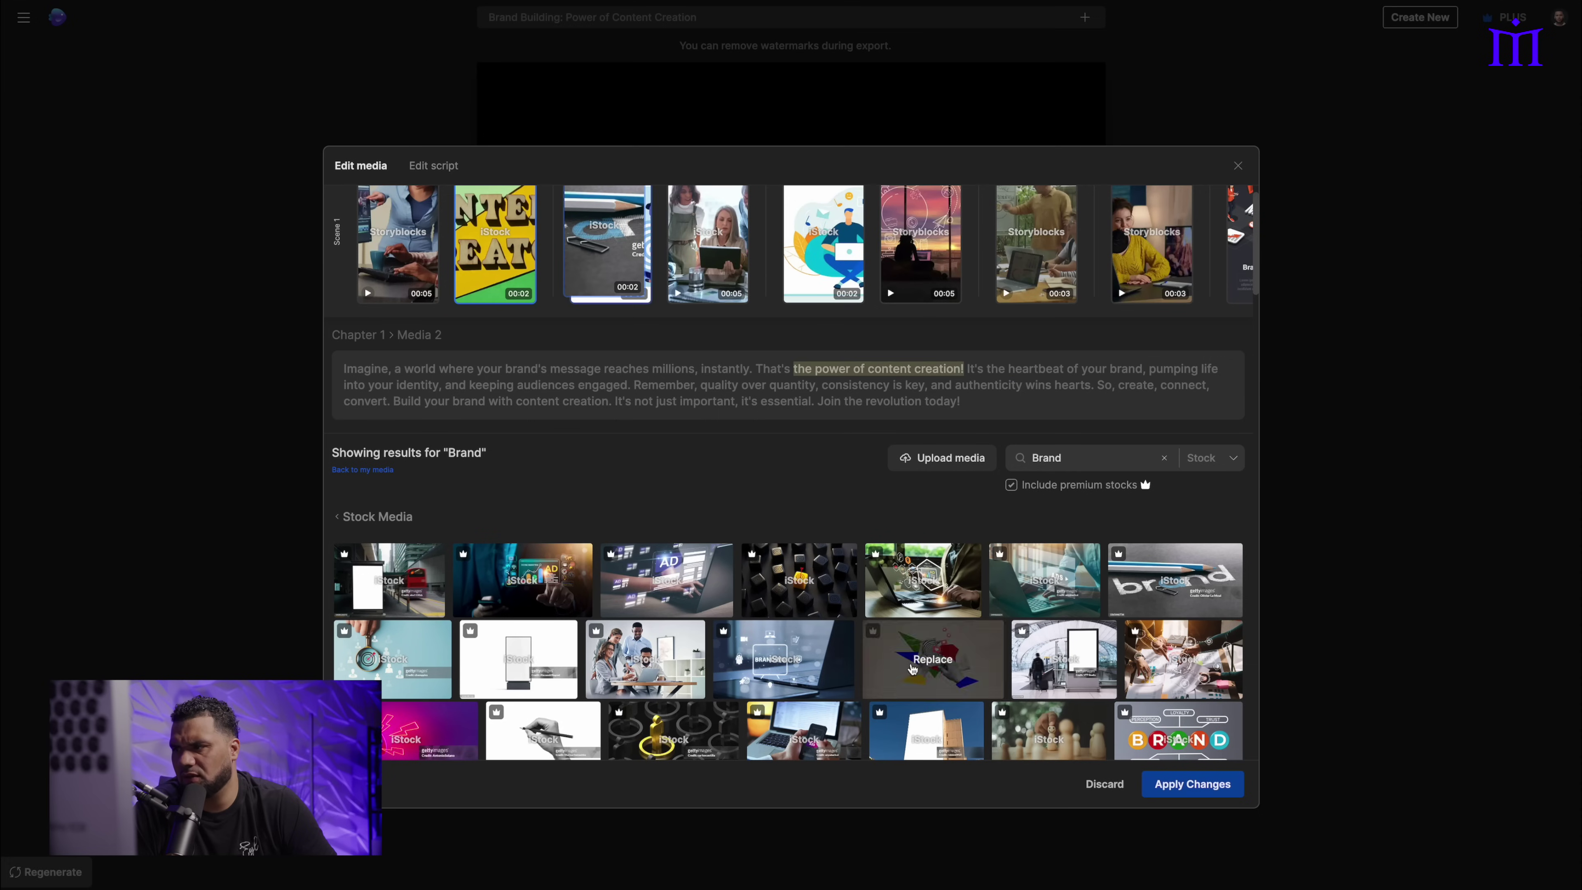
Step: Search stock for 'People' and replace the second clip with the woman-with-laptop image
{"action": "double_click", "coordinate": [1074, 459]}
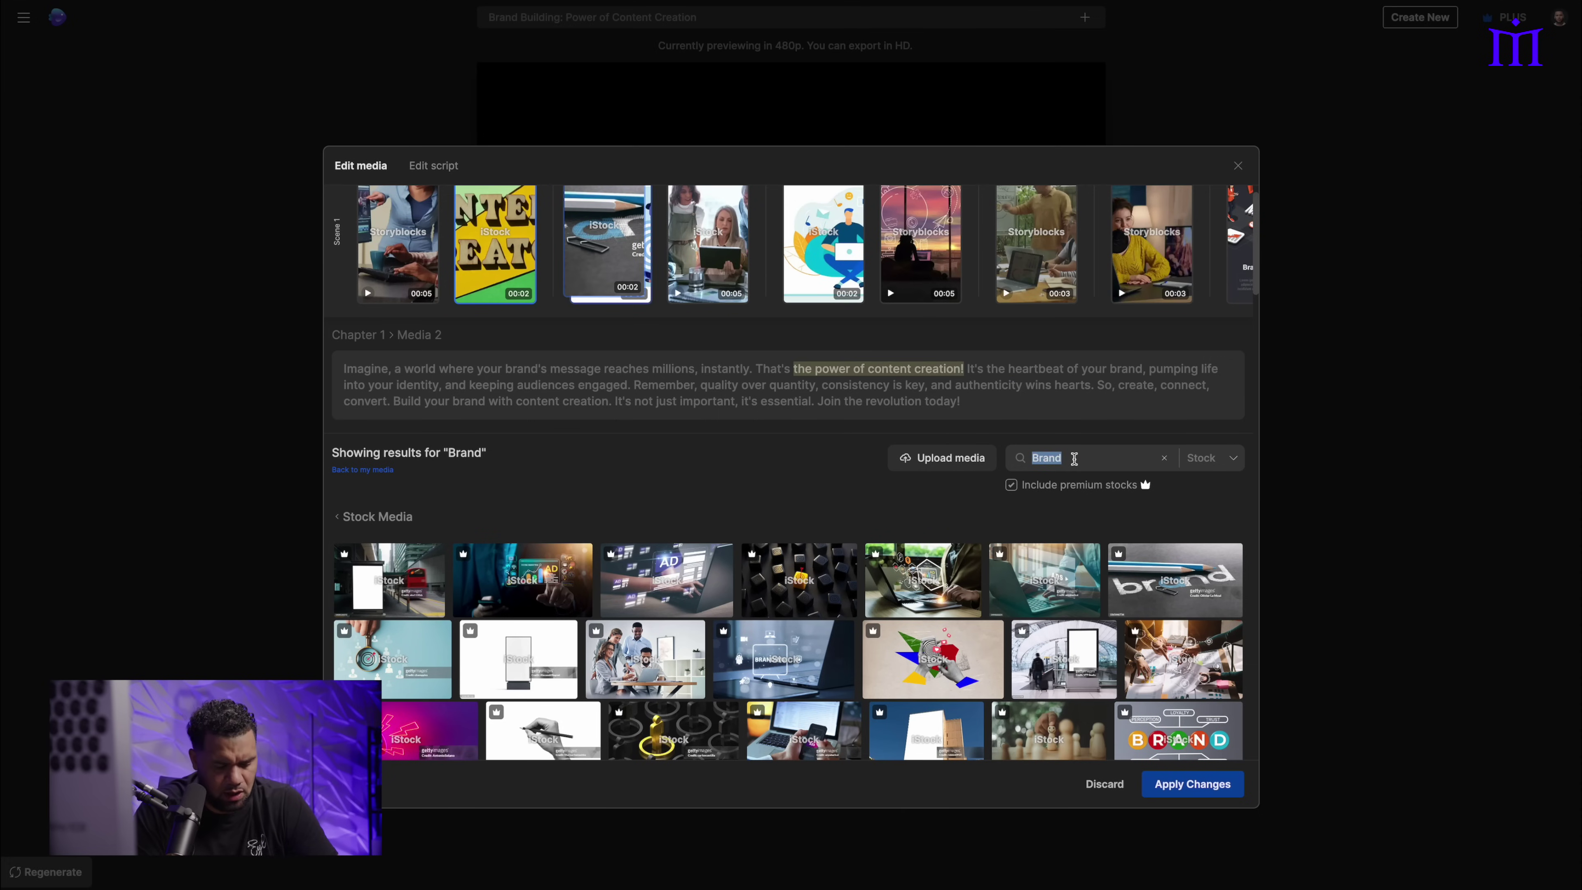
{"action": "type", "text": "People"}
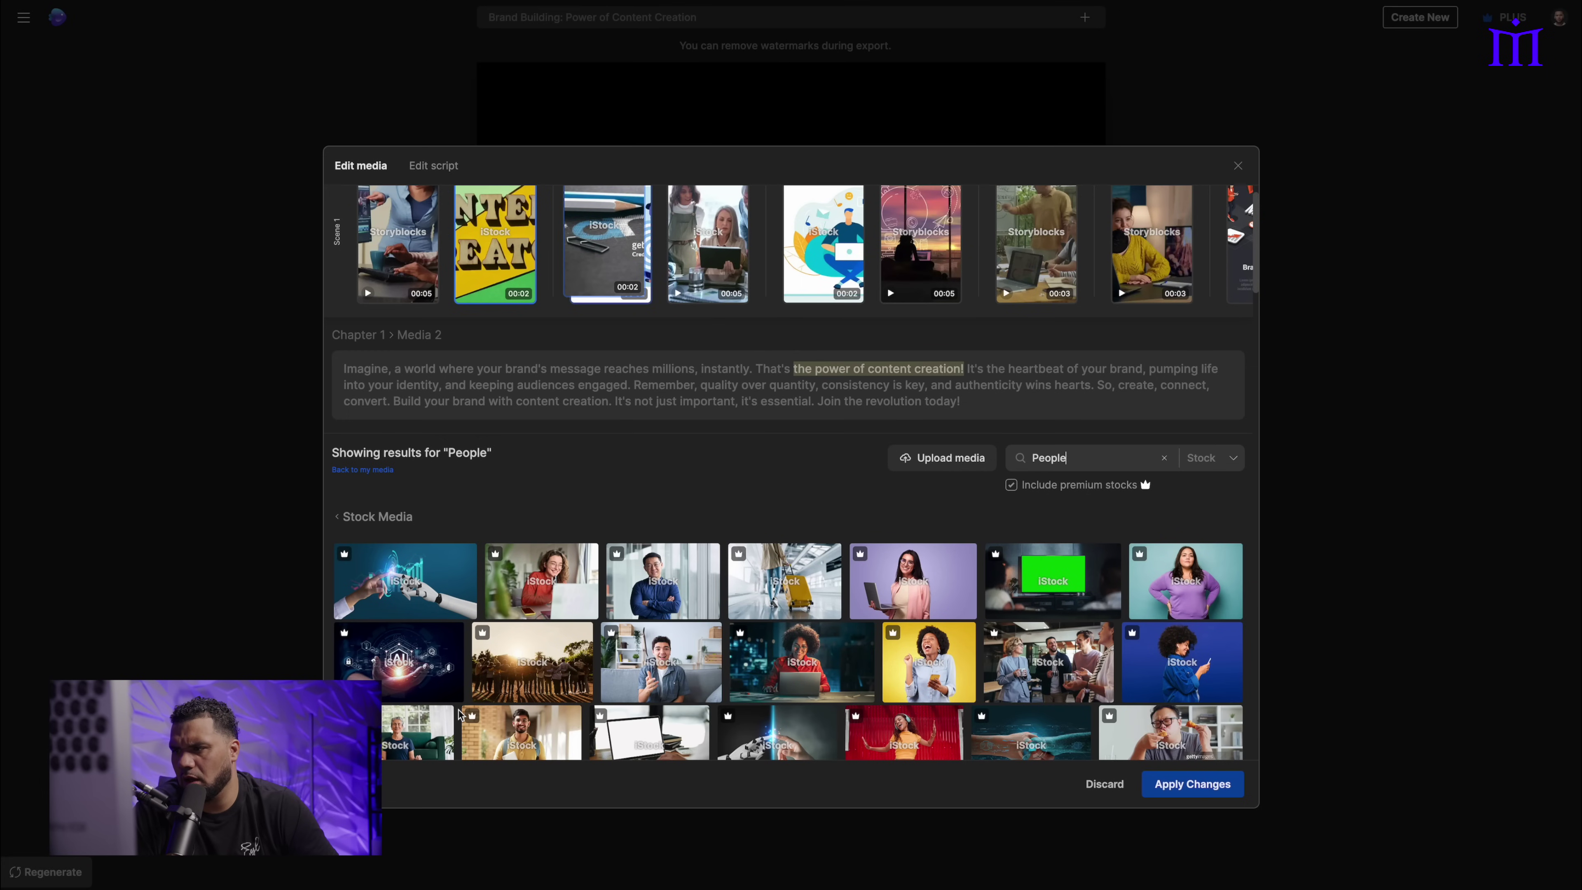
{"action": "left_click", "coordinate": [804, 670]}
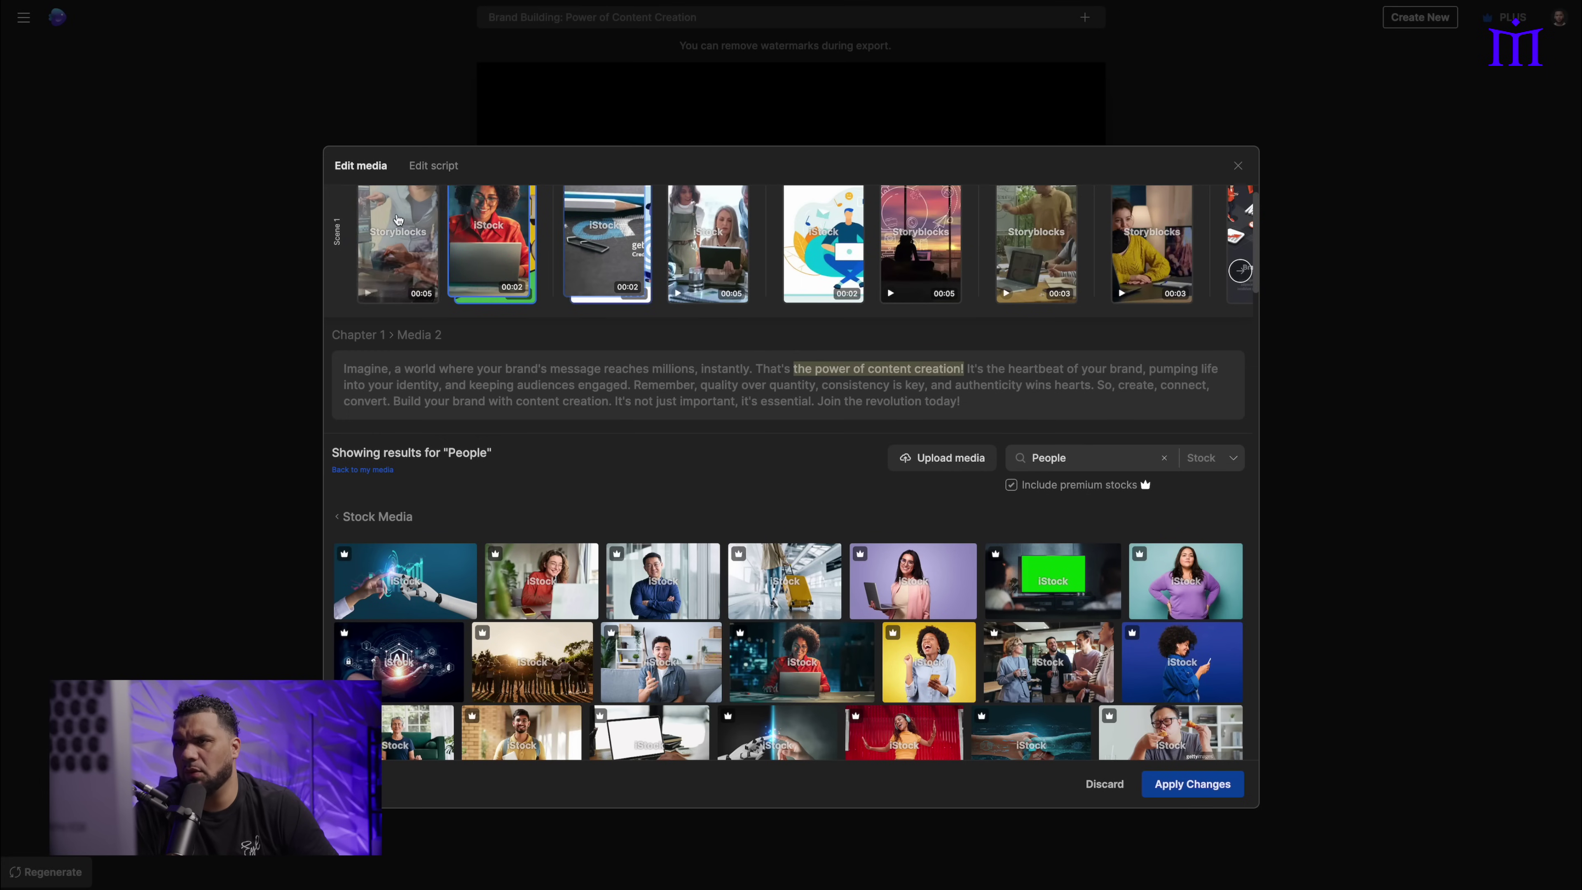
Step: Replace the first clip with the dense crowd image from a 'Millions of people' search
{"action": "left_click", "coordinate": [402, 228]}
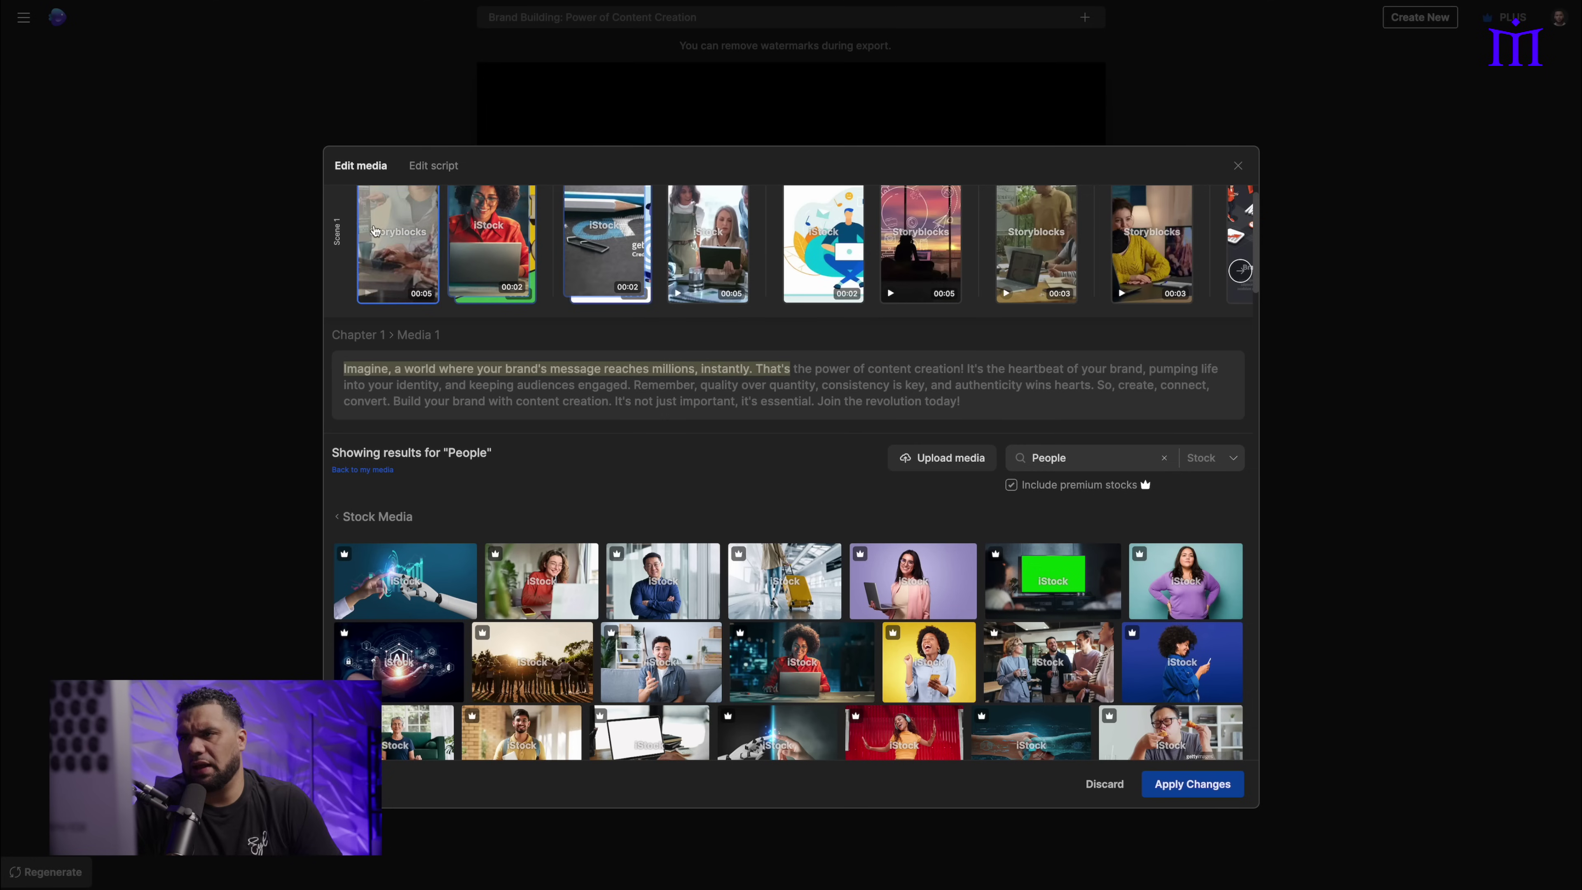
{"action": "mouse_move", "coordinate": [496, 550]}
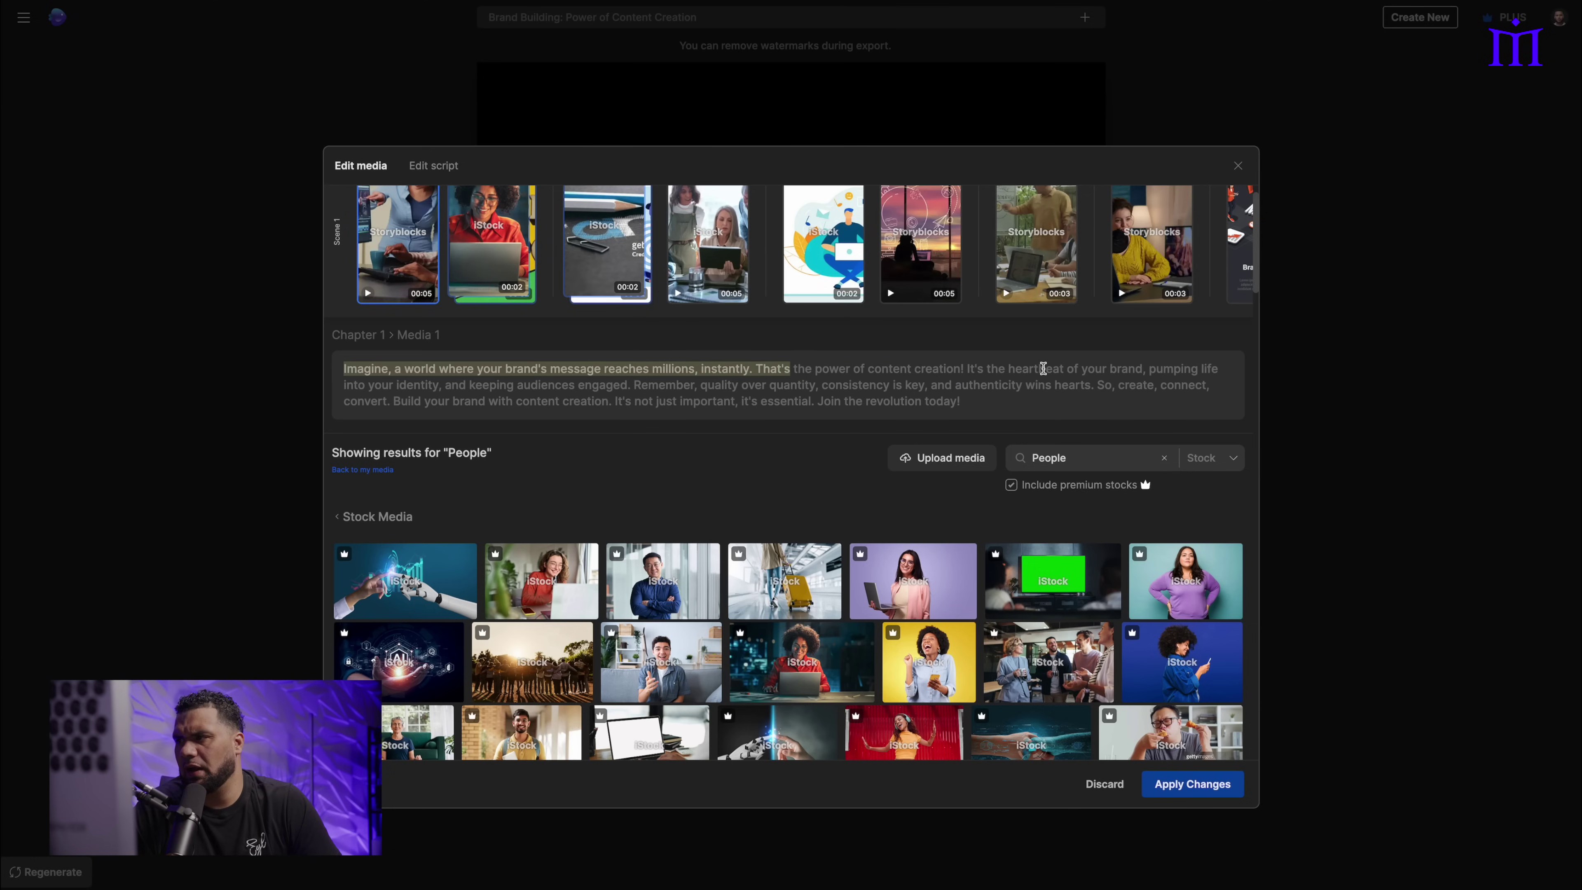
{"action": "double_click", "coordinate": [1079, 457]}
{"action": "type", "text": "Computer"}
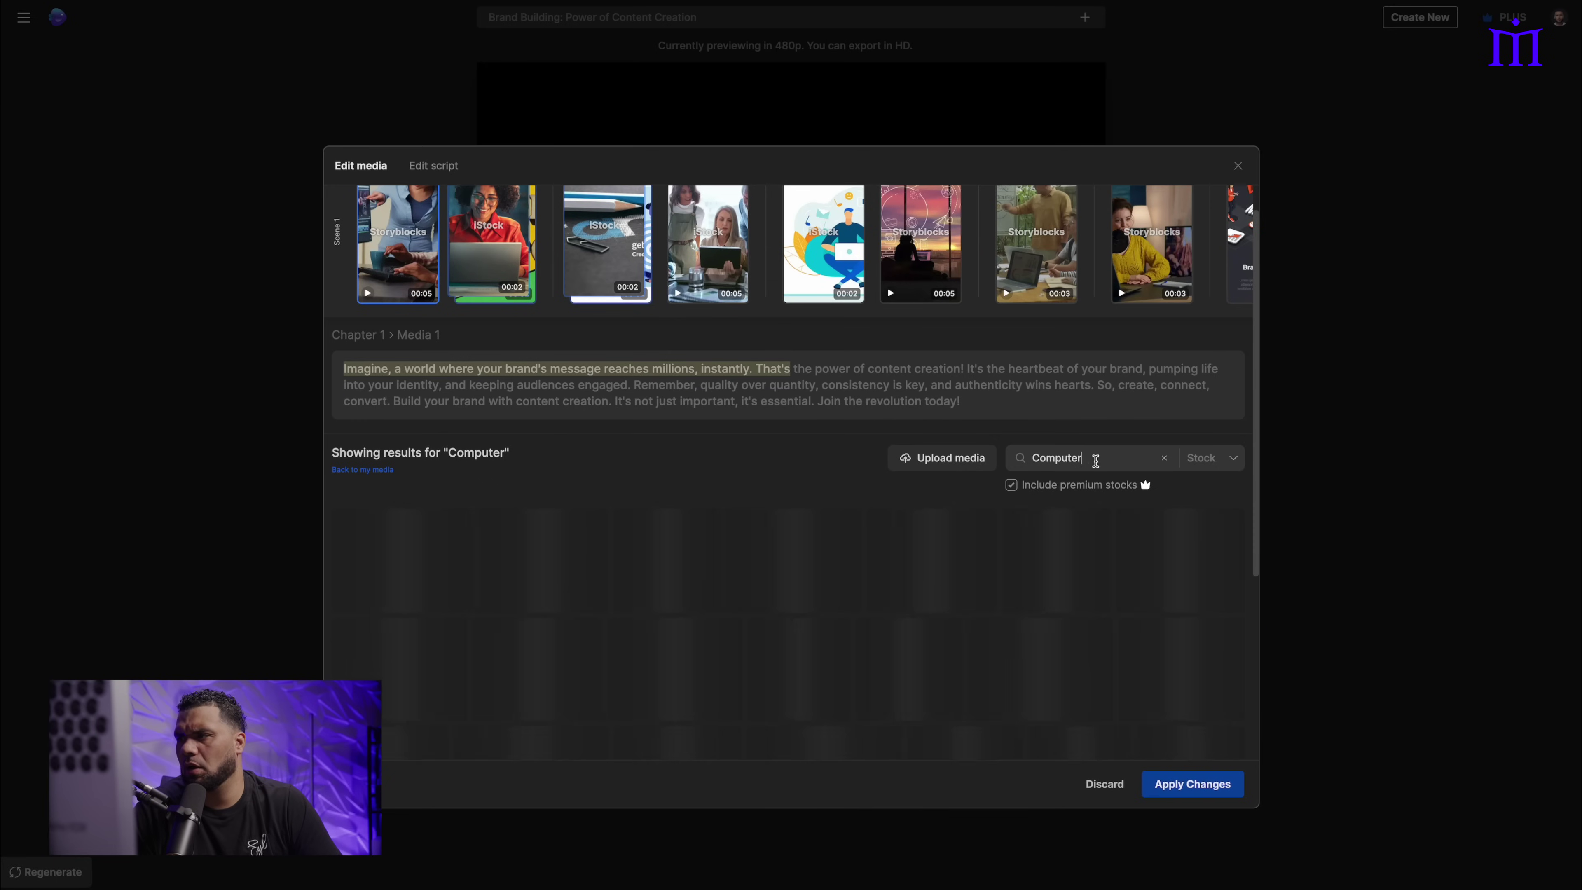
{"action": "double_click", "coordinate": [1106, 461]}
{"action": "type", "text": "M"}
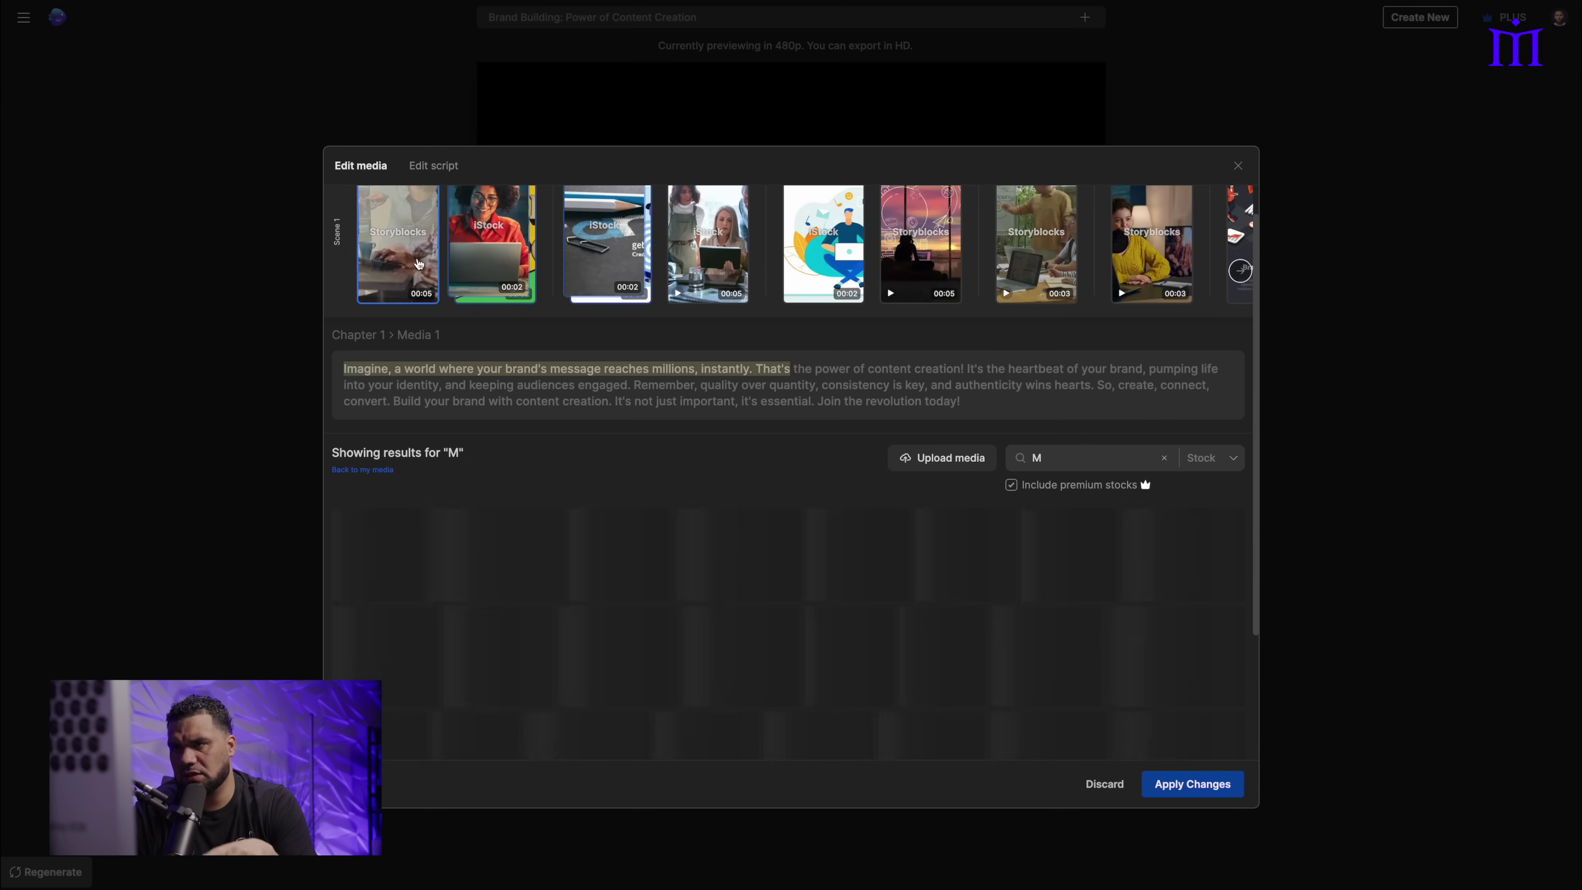
{"action": "double_click", "coordinate": [1057, 456]}
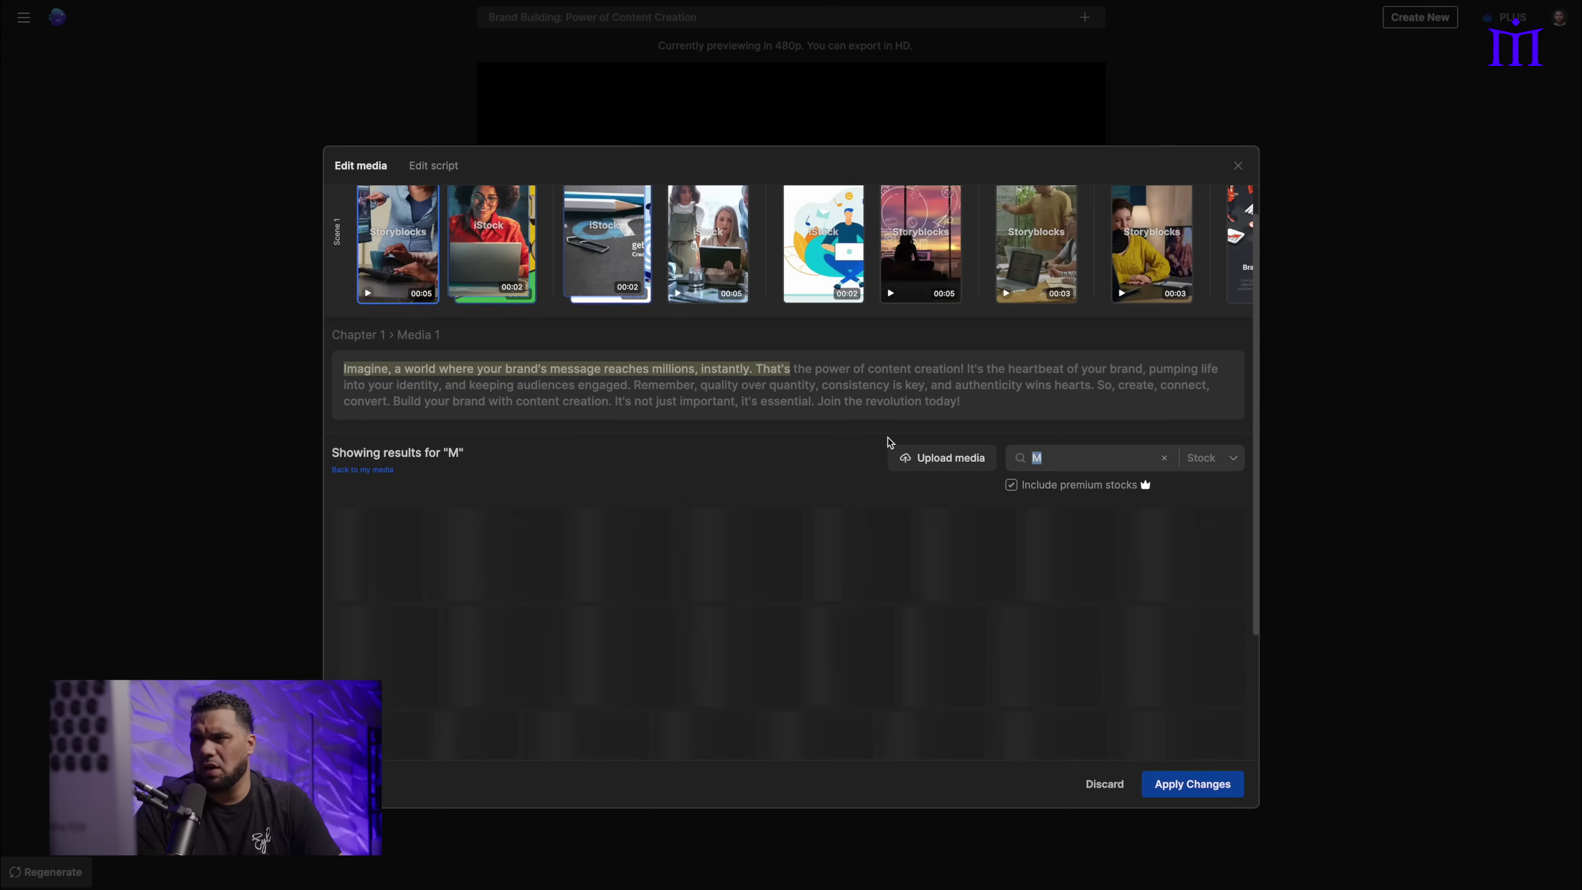
{"action": "type", "text": "M"}
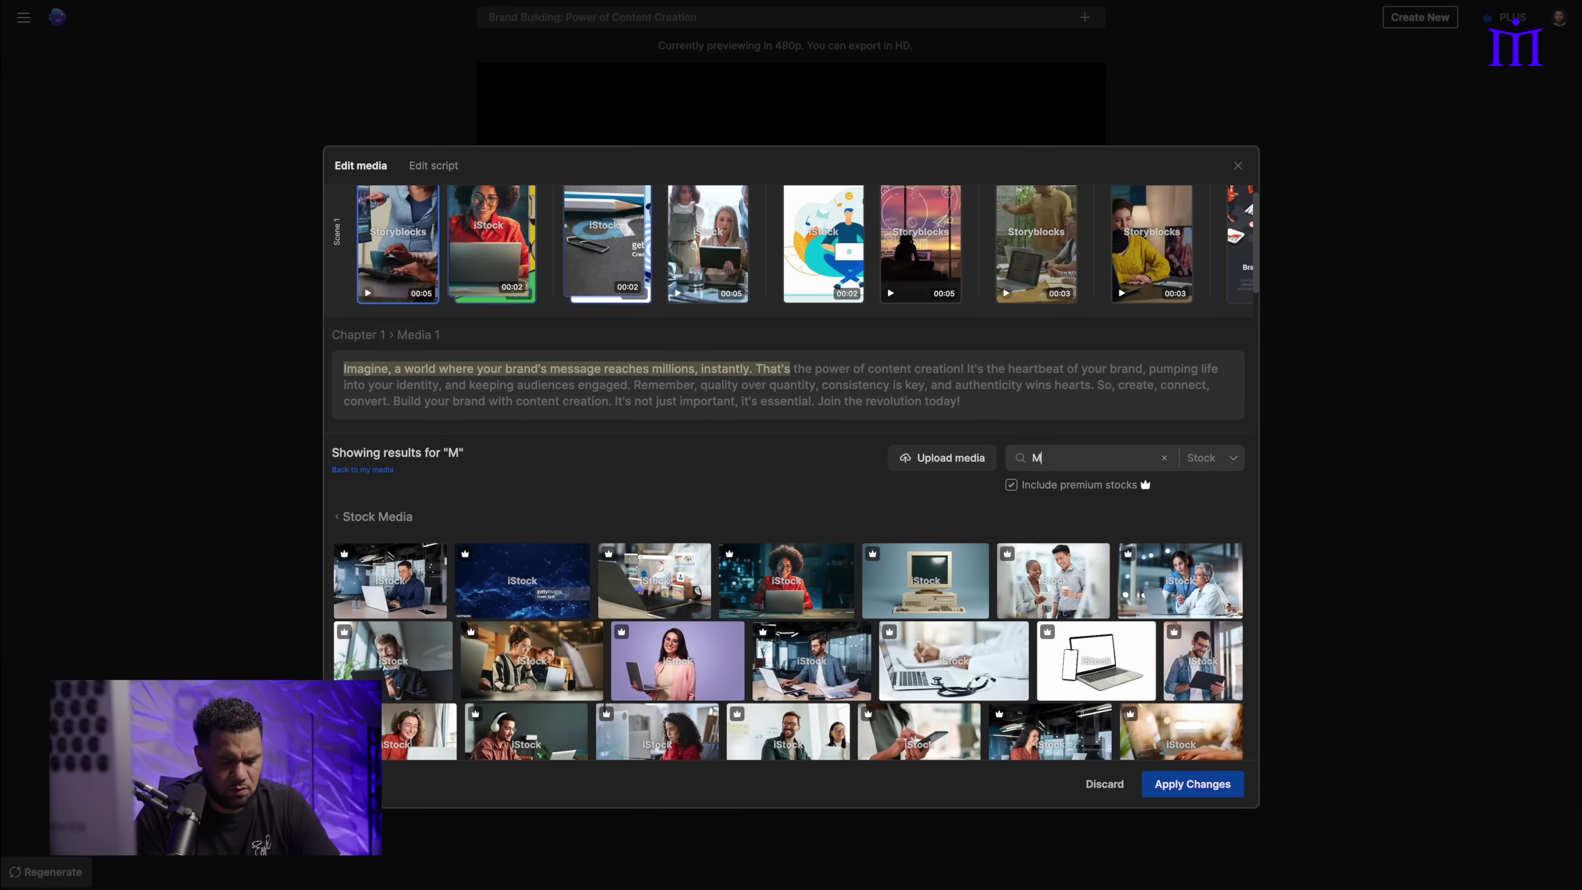
{"action": "type", "text": "illions of people"}
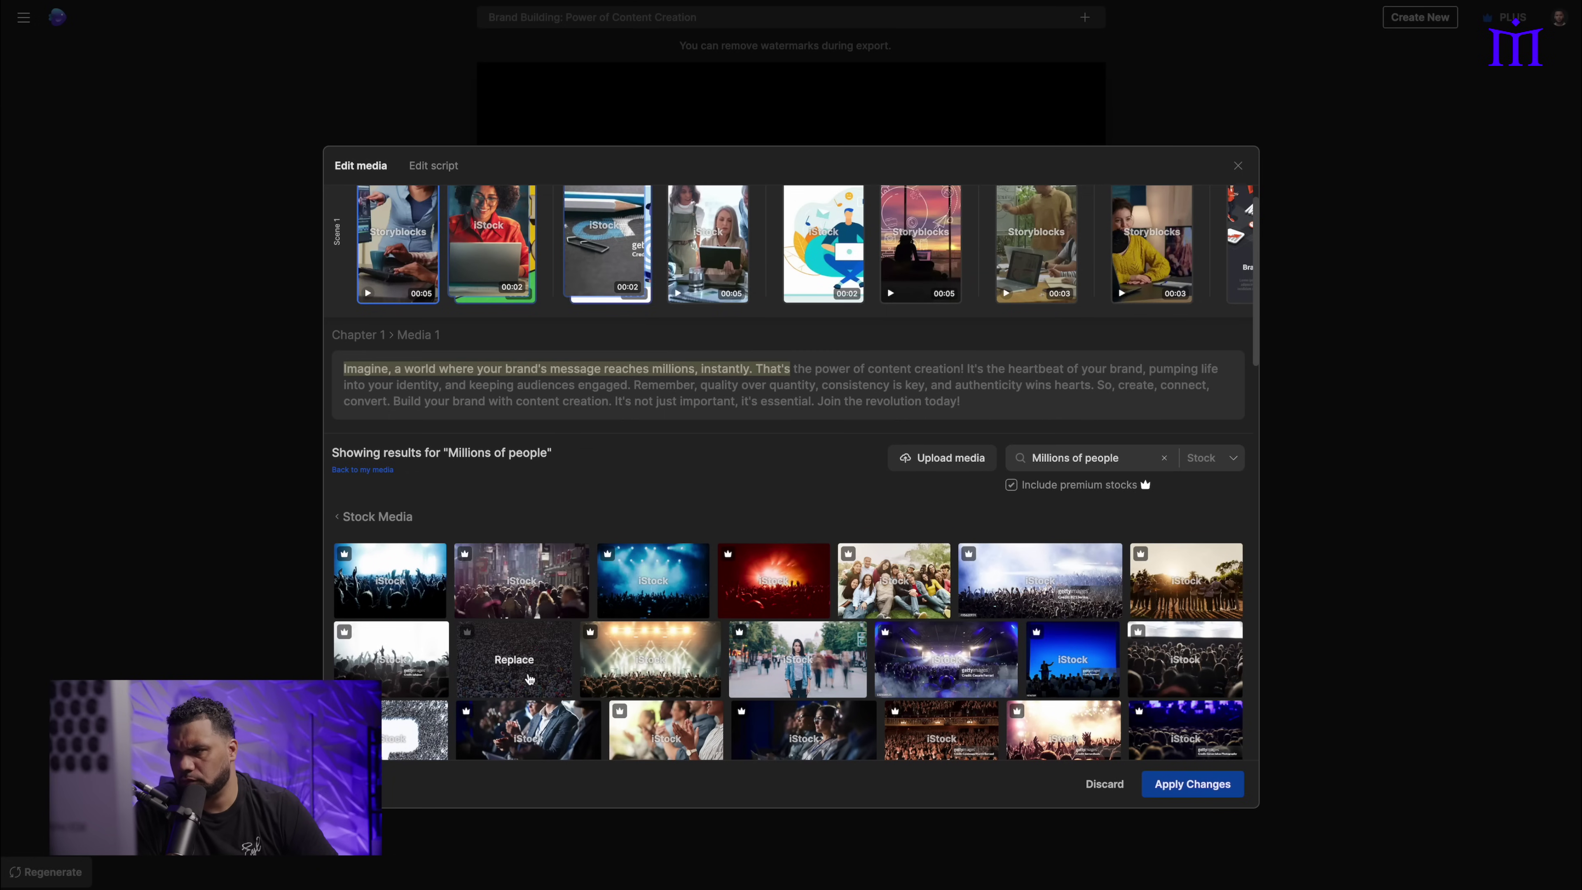
{"action": "left_click", "coordinate": [530, 677]}
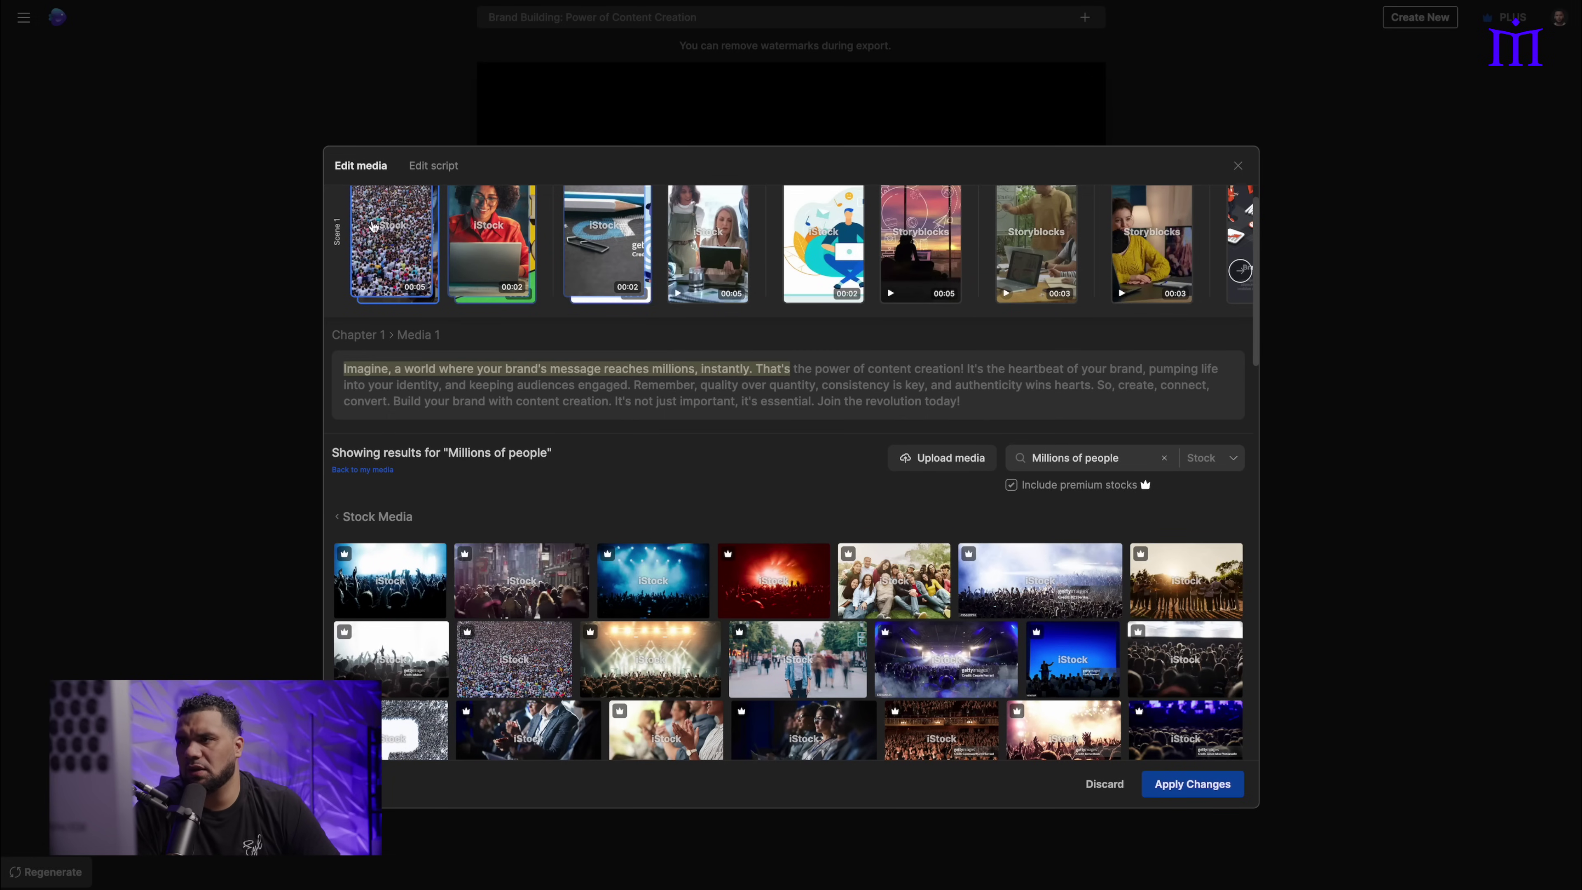
{"action": "left_click", "coordinate": [697, 288]}
Step: Search 'People working' and replace the fourth clip with the smiling woman holding a tablet
{"action": "double_click", "coordinate": [1094, 461]}
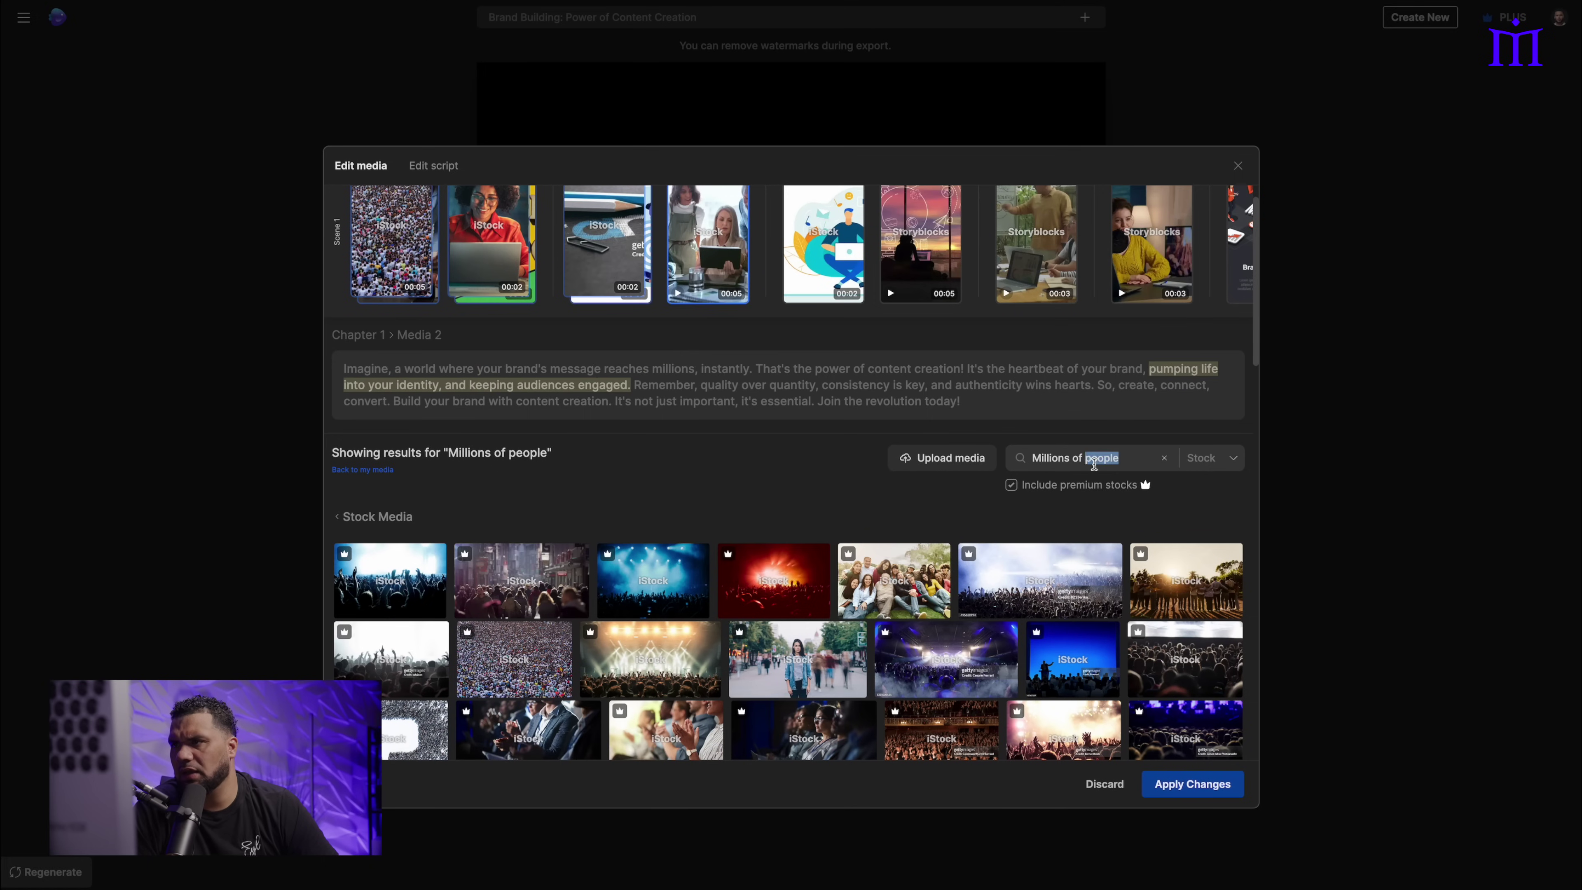
{"action": "triple_click", "coordinate": [1072, 470]}
{"action": "type", "text": "People working"}
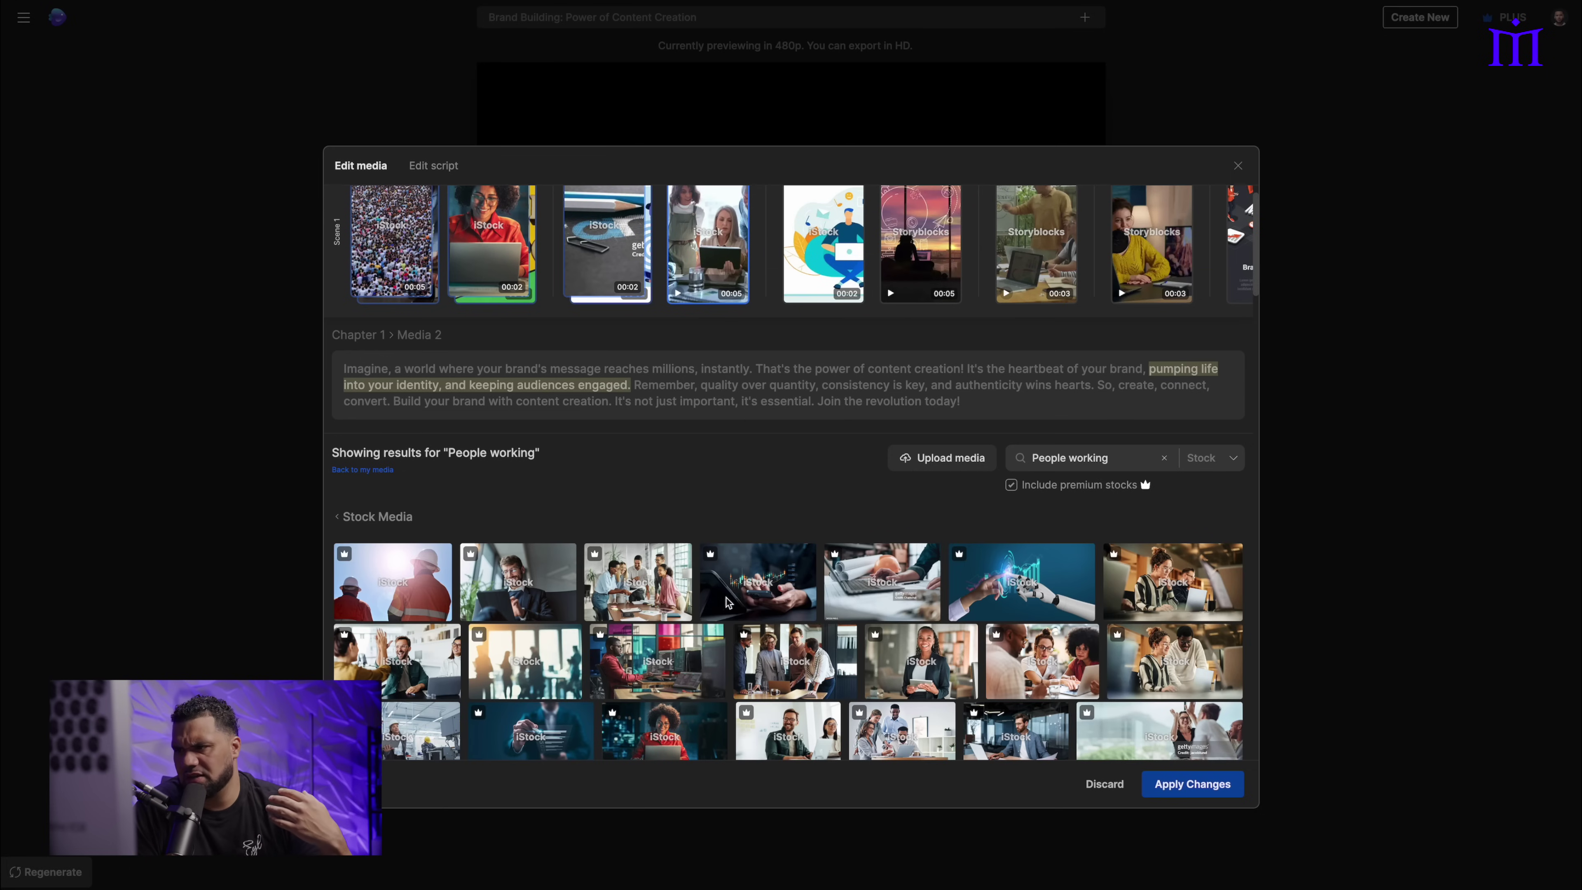
{"action": "left_click", "coordinate": [767, 608]}
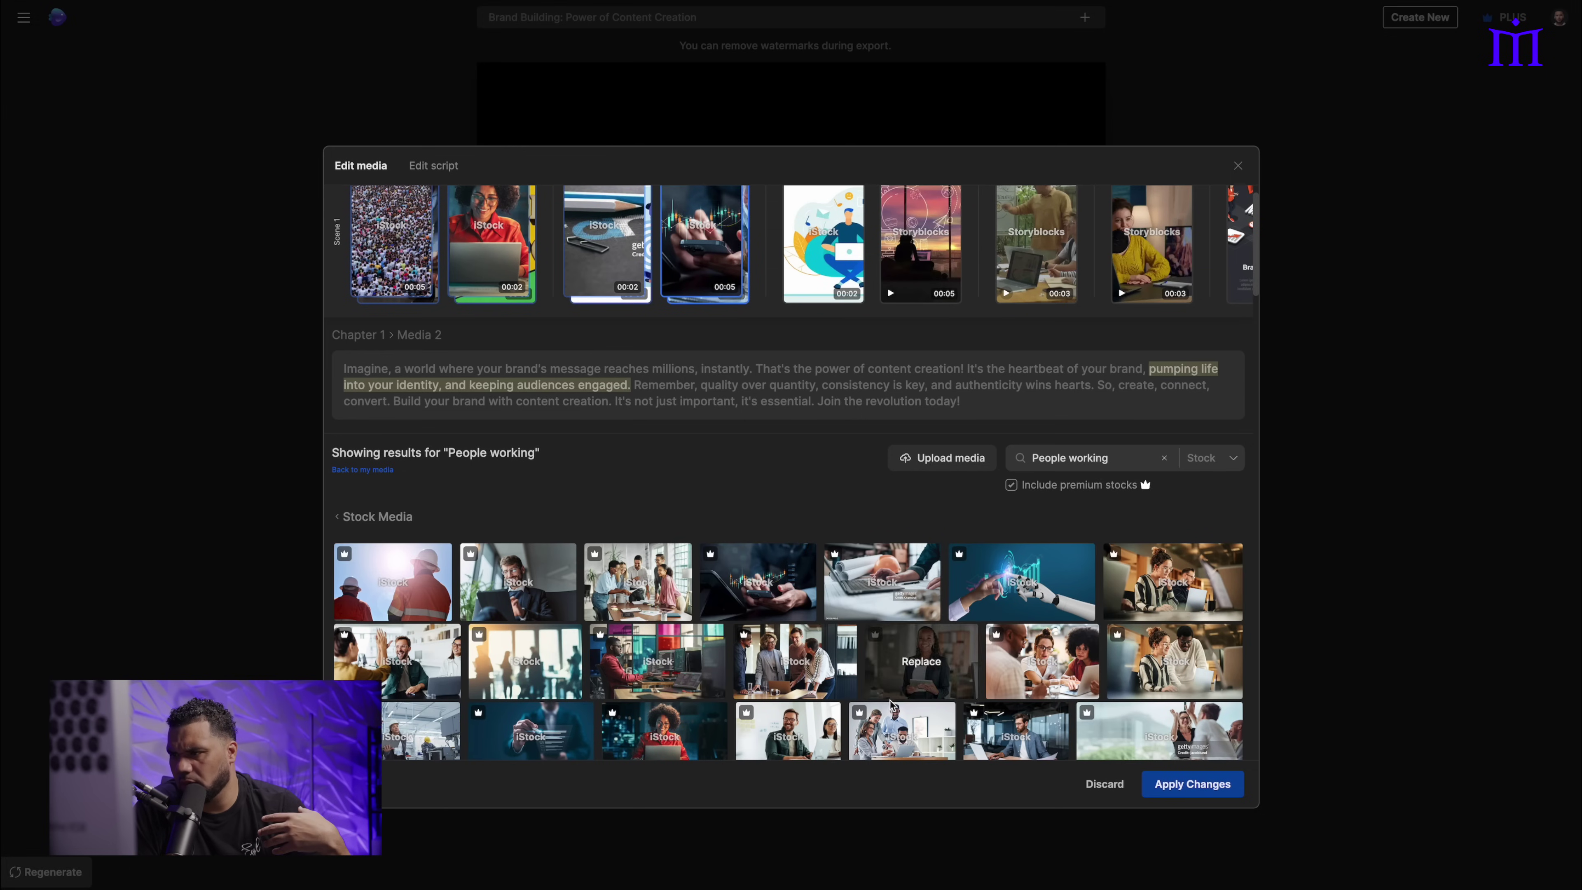
{"action": "left_click", "coordinate": [900, 688]}
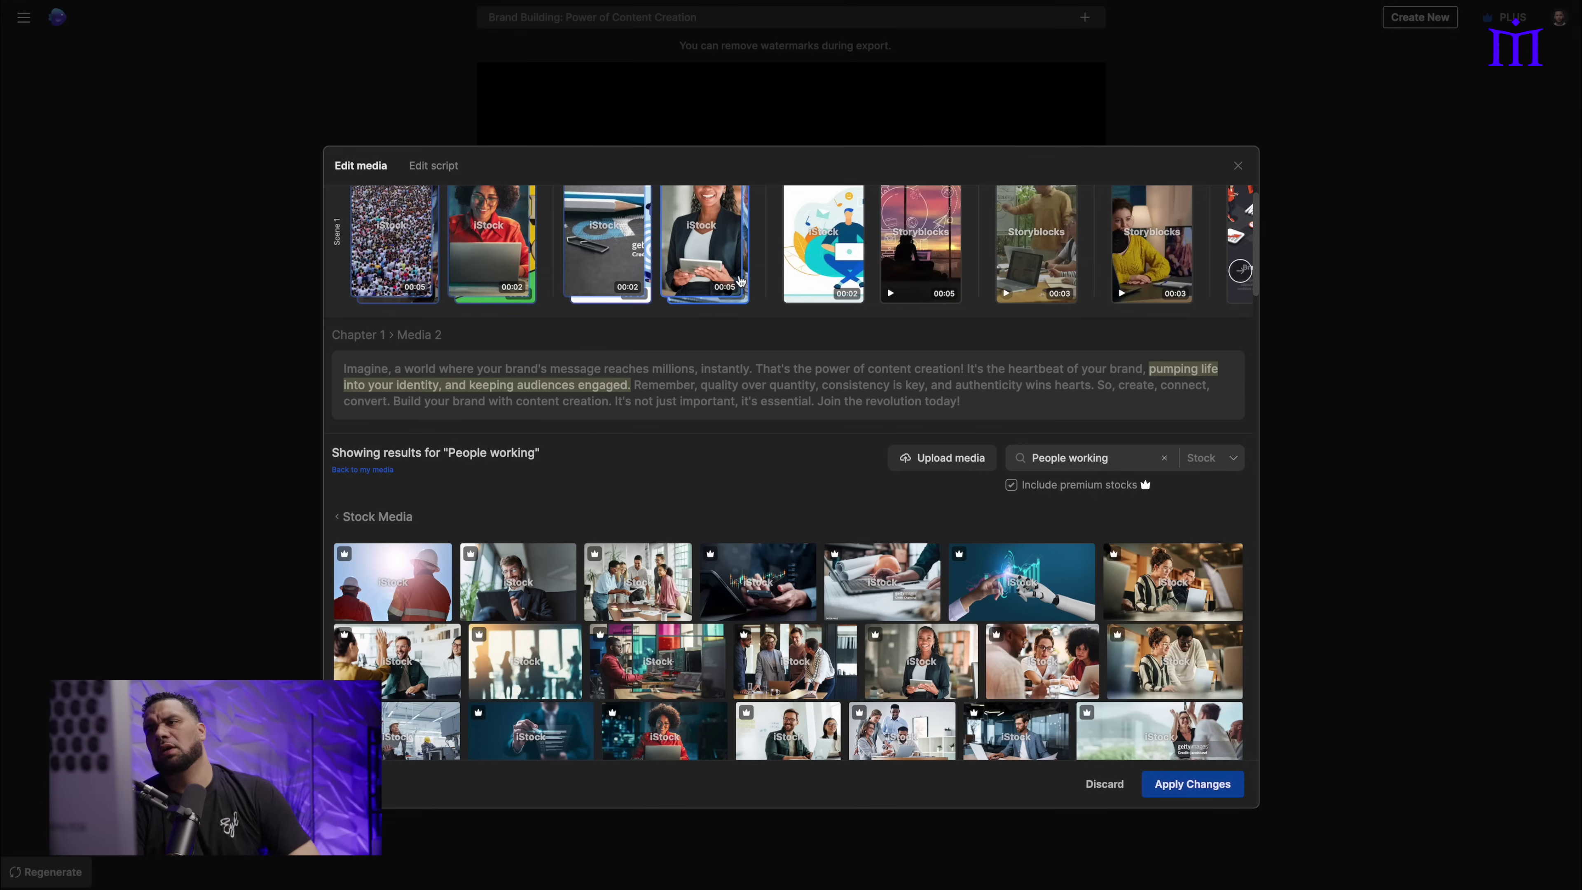
{"action": "mouse_move", "coordinate": [727, 305]}
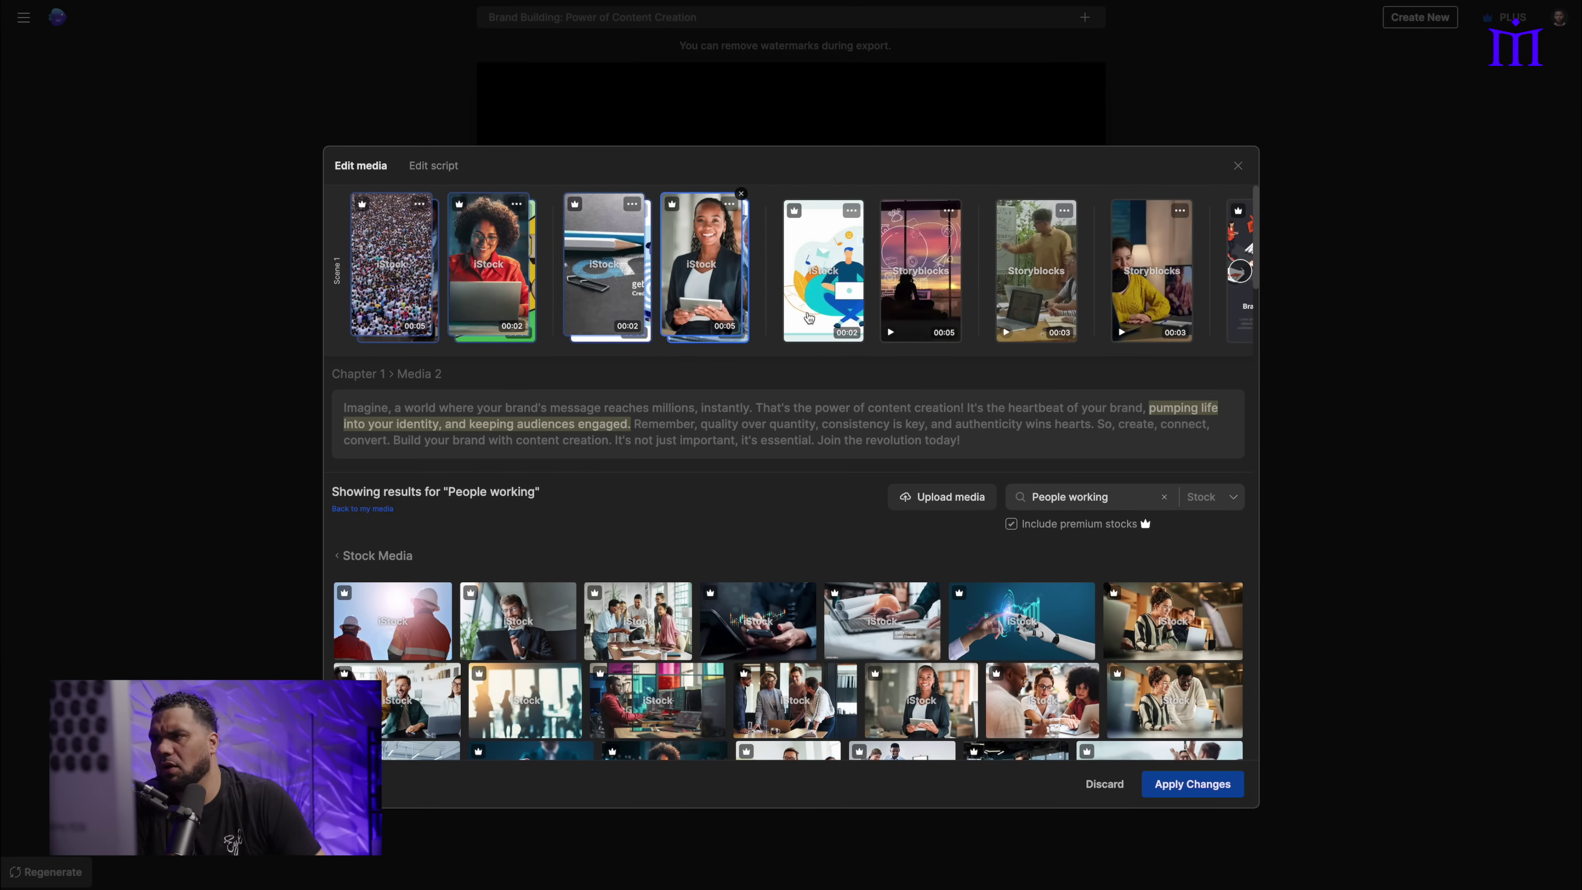
{"action": "left_click", "coordinate": [831, 305]}
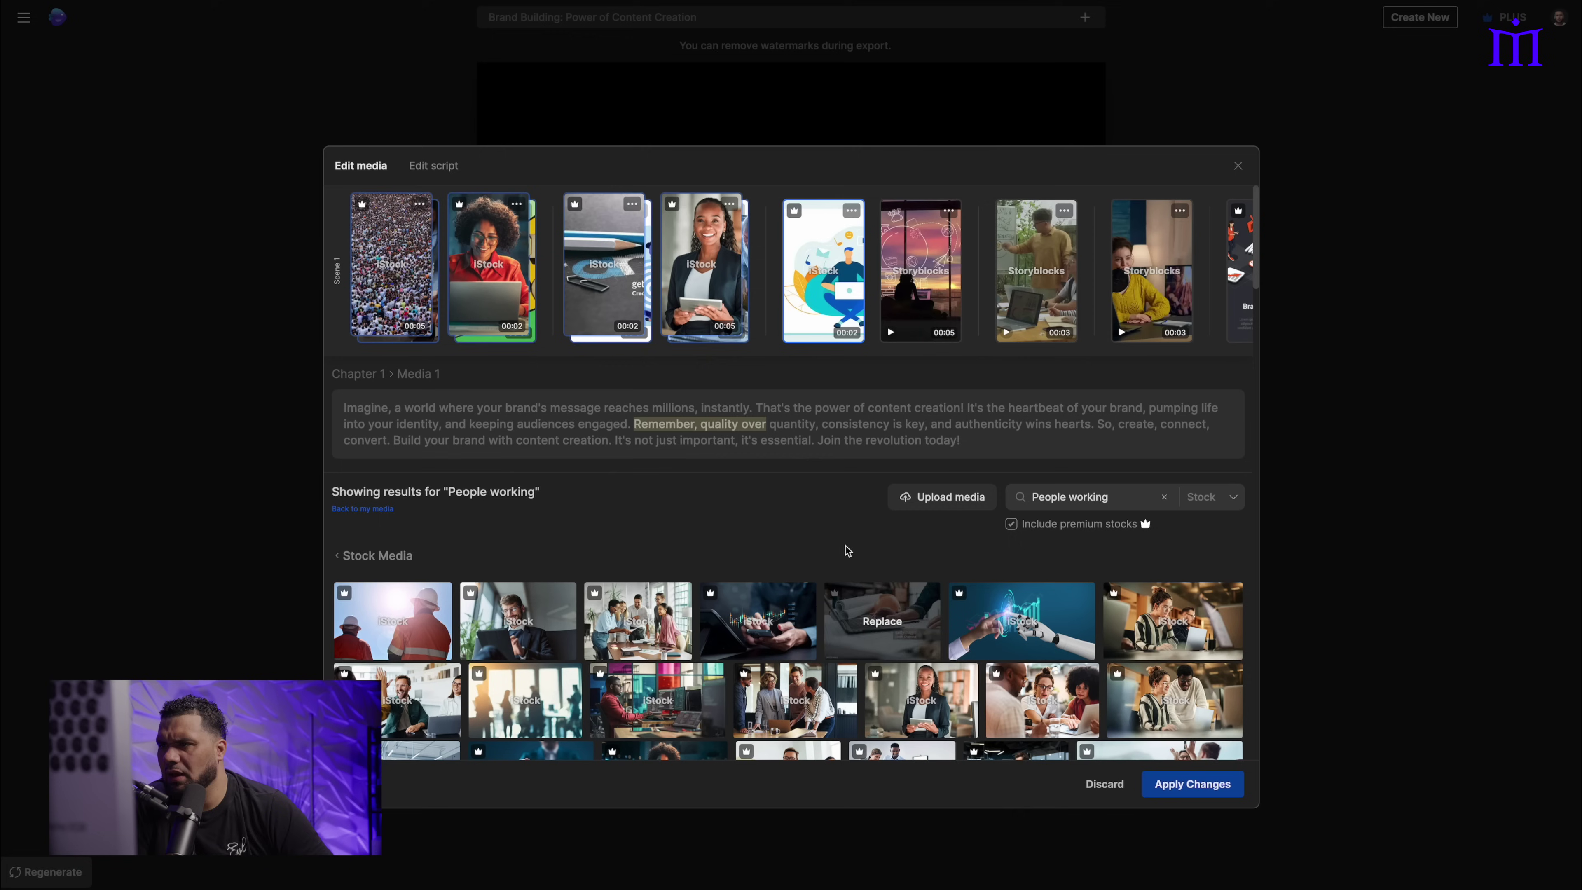
Step: Search stock for 'Quality' and browse the results for the laptop image for the fifth clip
{"action": "triple_click", "coordinate": [1084, 490]}
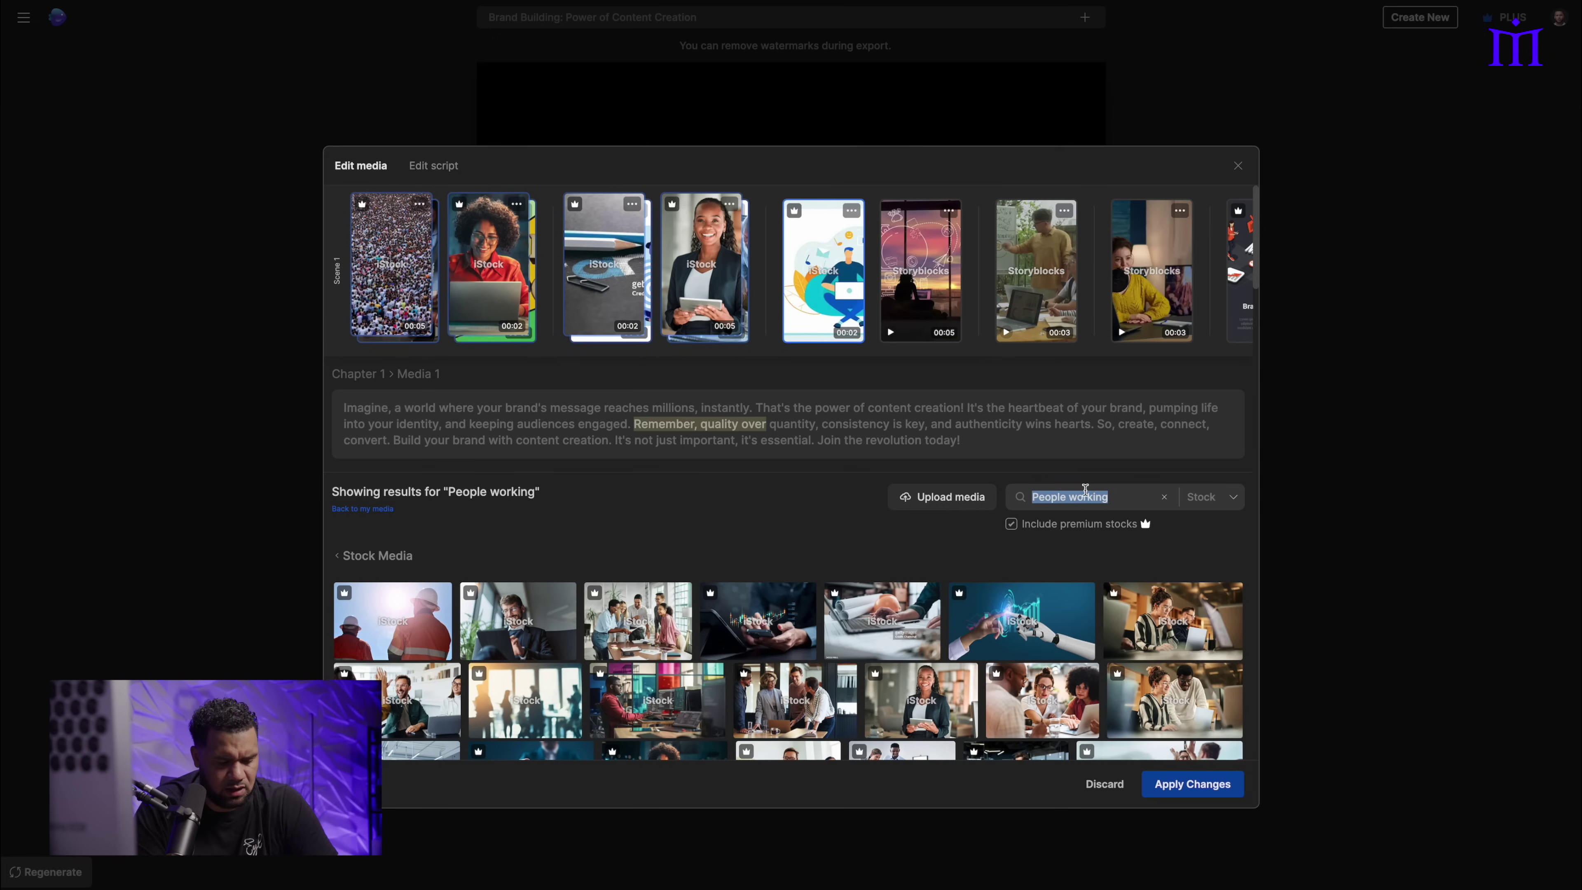
{"action": "type", "text": "Quality"}
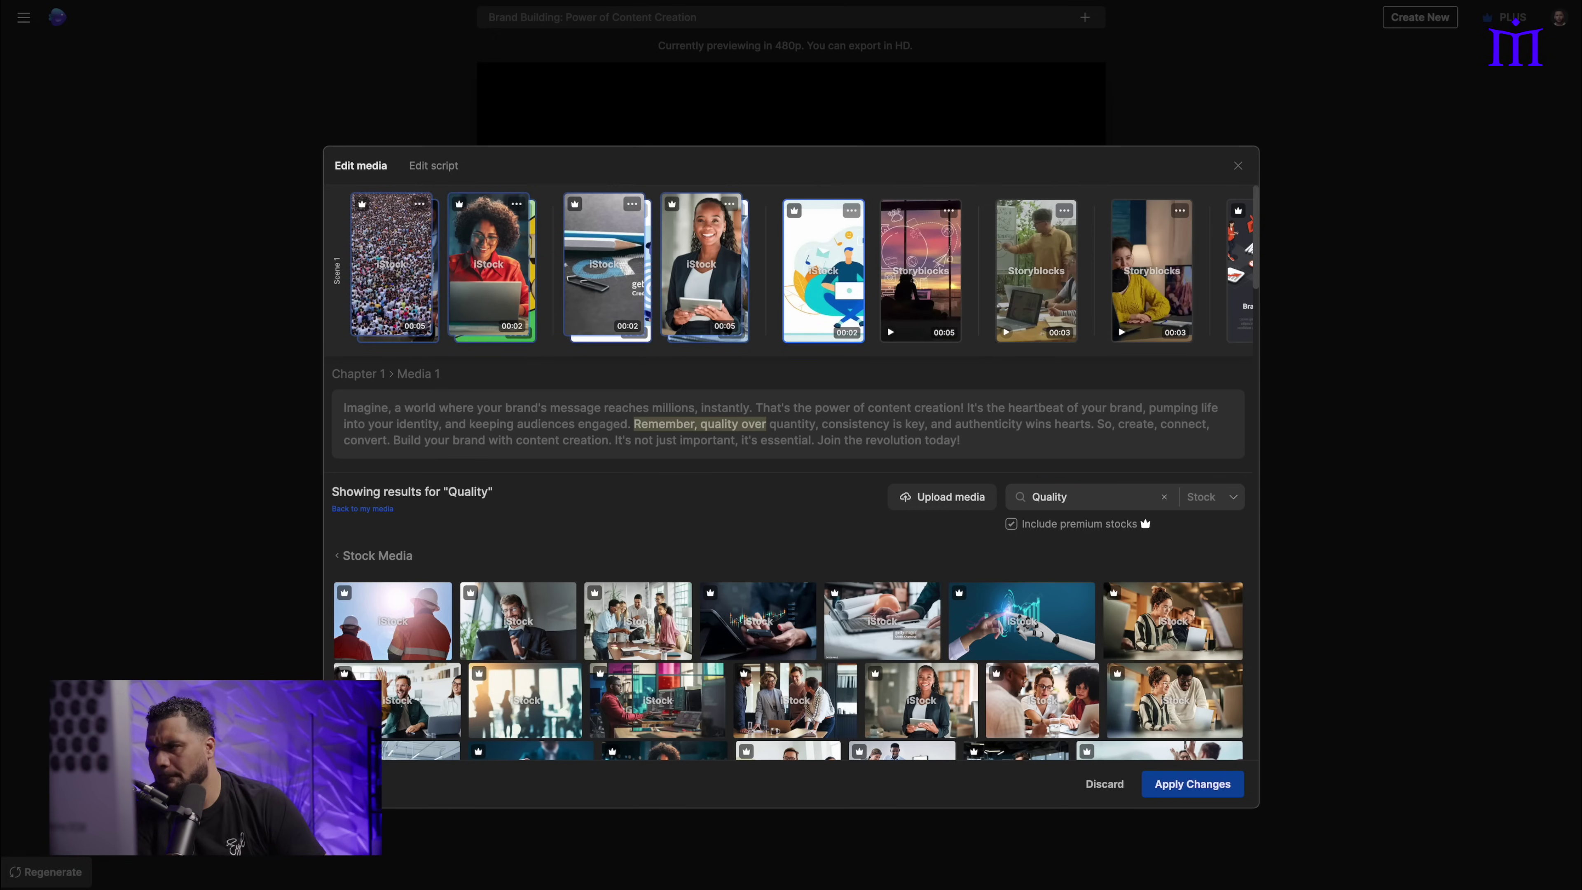
{"action": "key", "text": "Return"}
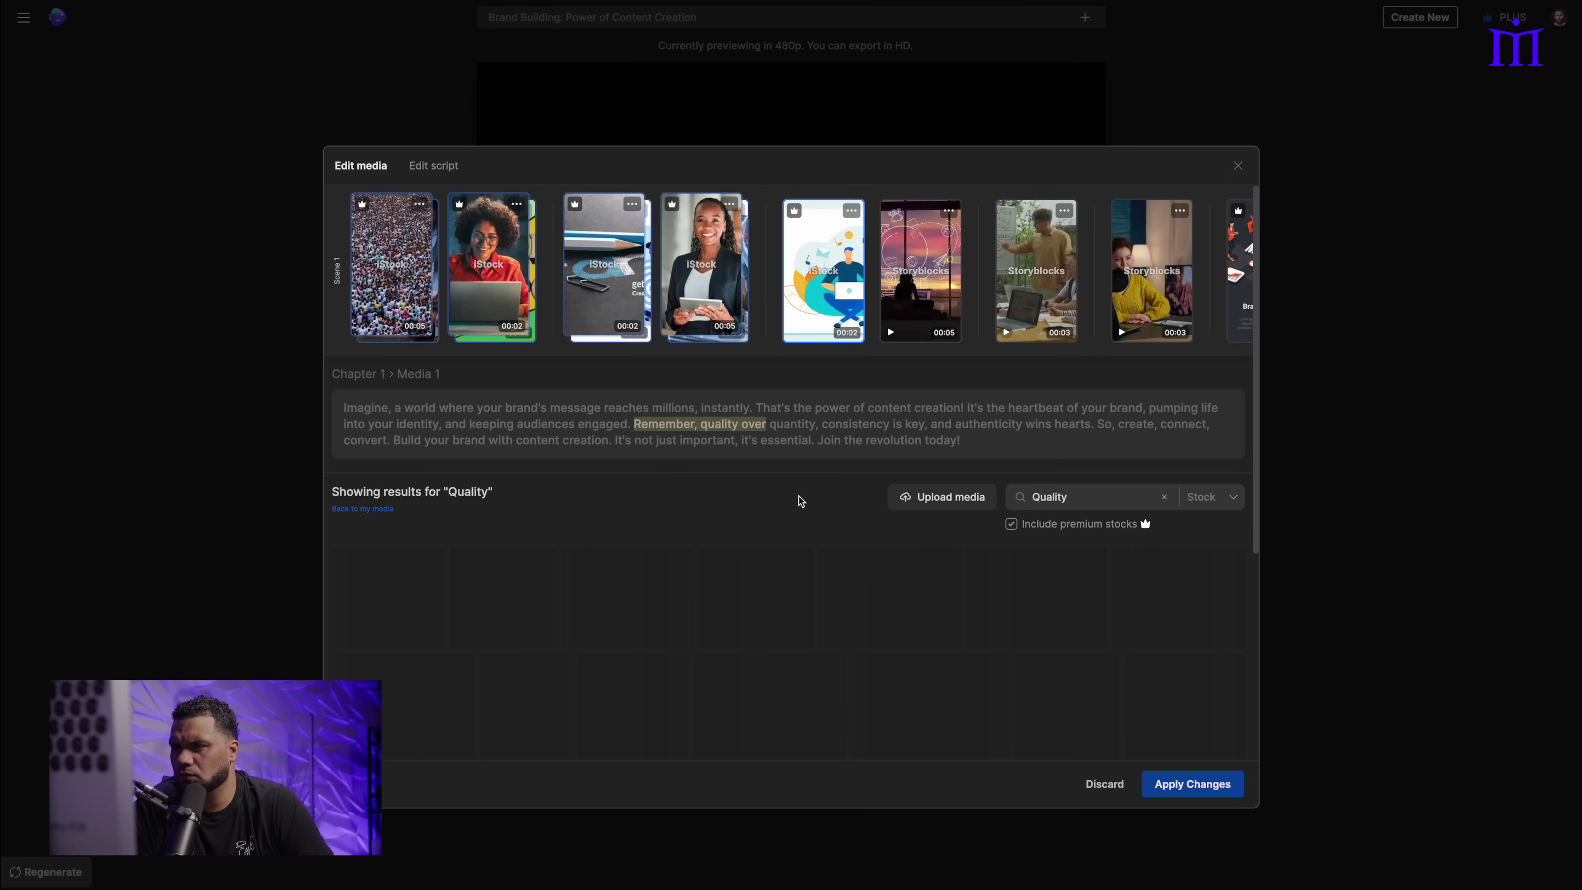
{"action": "scroll", "coordinate": [599, 659], "scroll_direction": "down", "scroll_amount": 3}
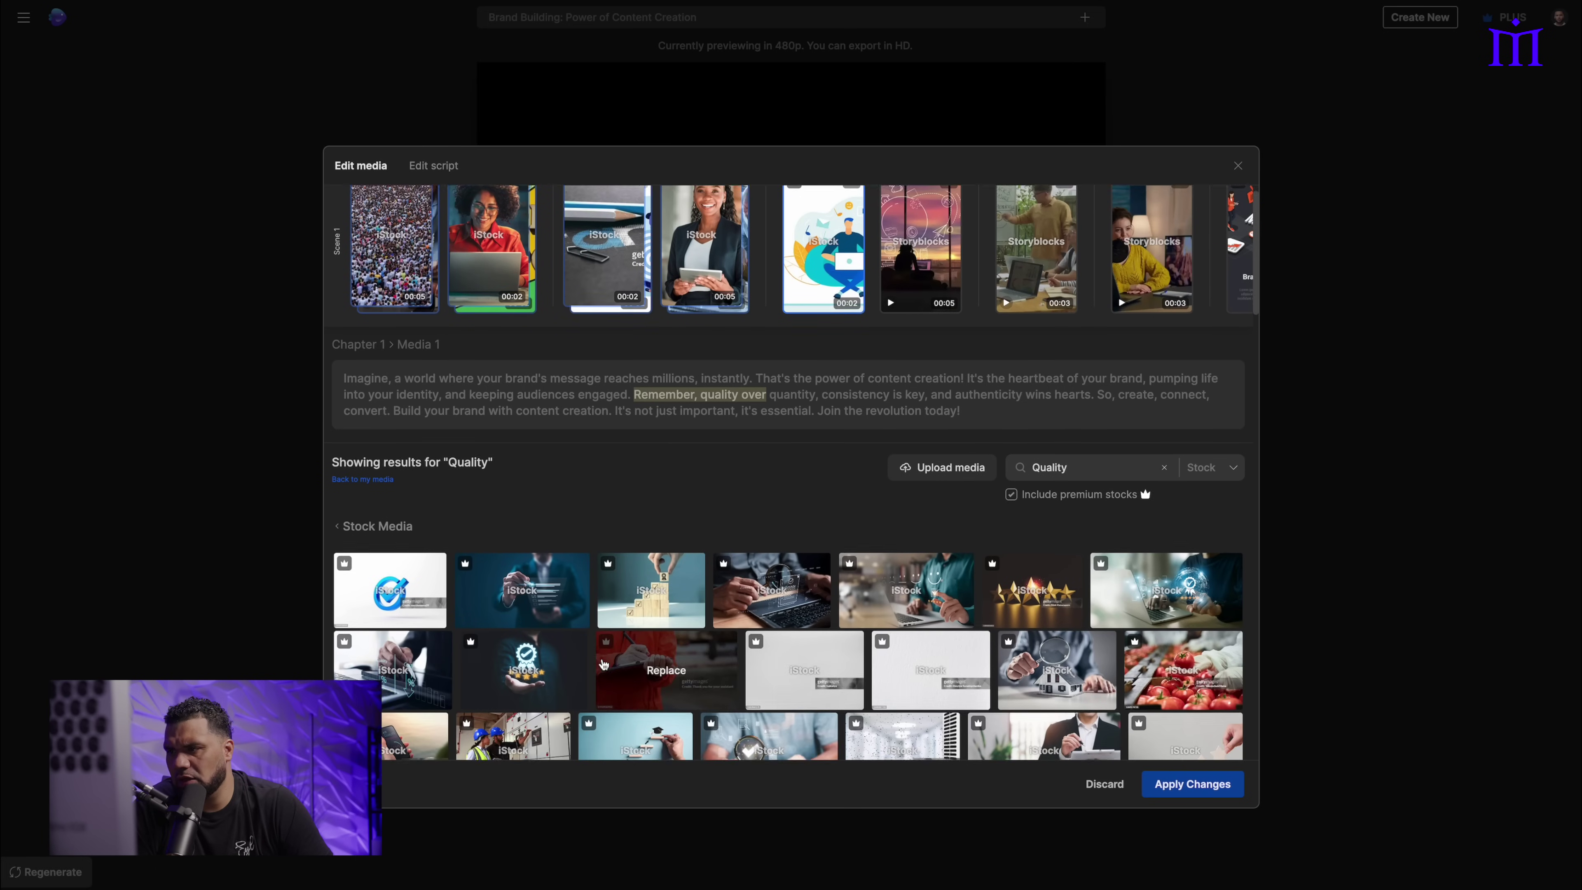
{"action": "scroll", "coordinate": [756, 714], "scroll_direction": "down", "scroll_amount": 5}
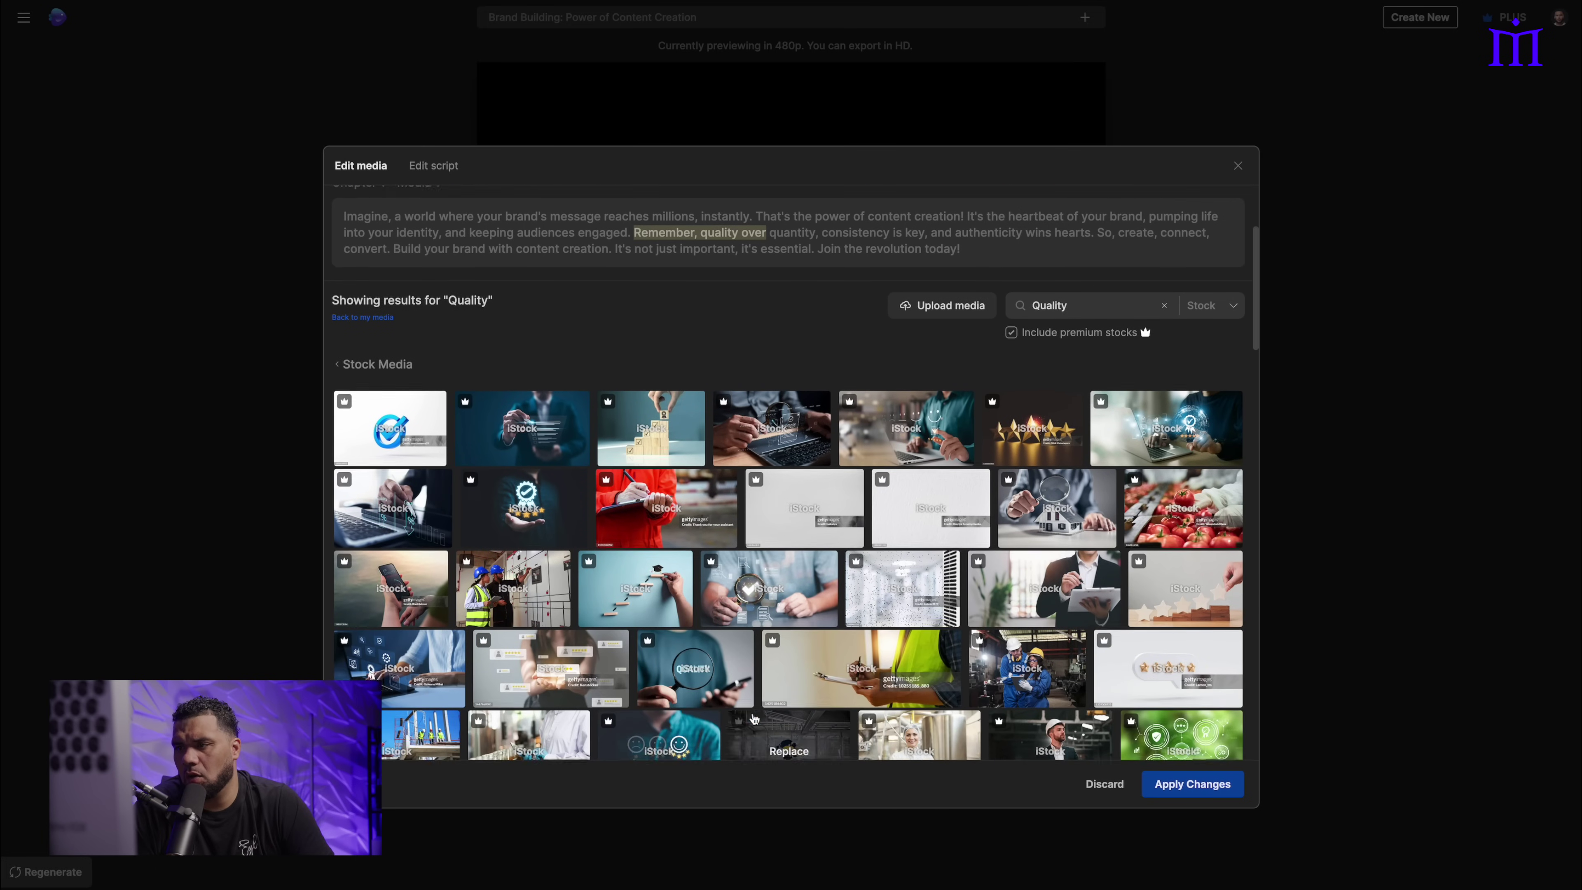
{"action": "scroll", "coordinate": [467, 657], "scroll_direction": "down", "scroll_amount": 6}
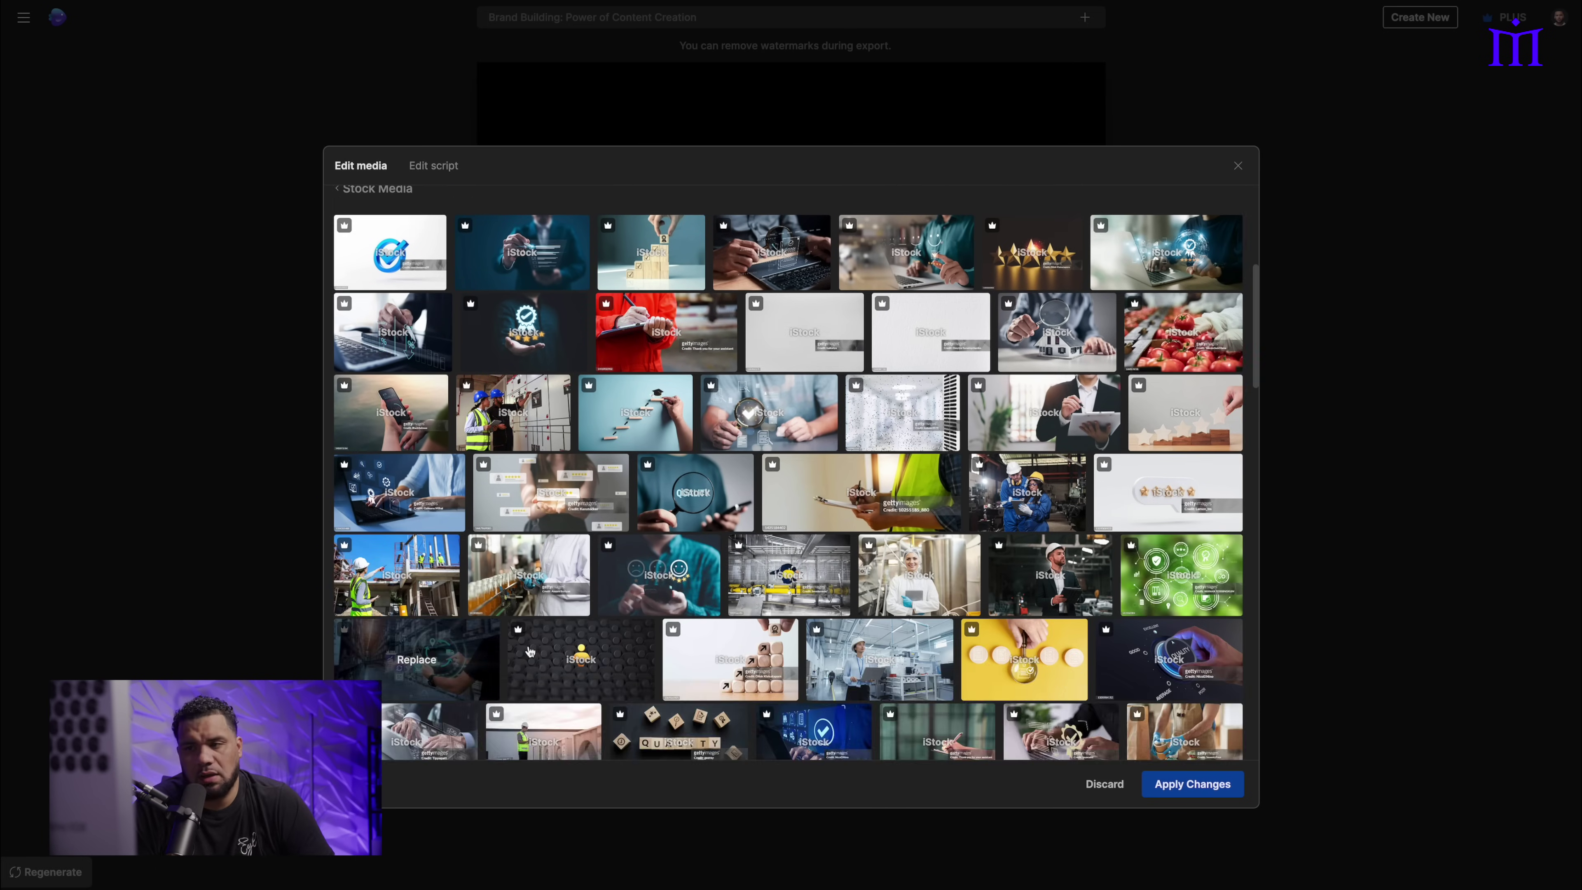
{"action": "scroll", "coordinate": [683, 660], "scroll_direction": "down", "scroll_amount": 2}
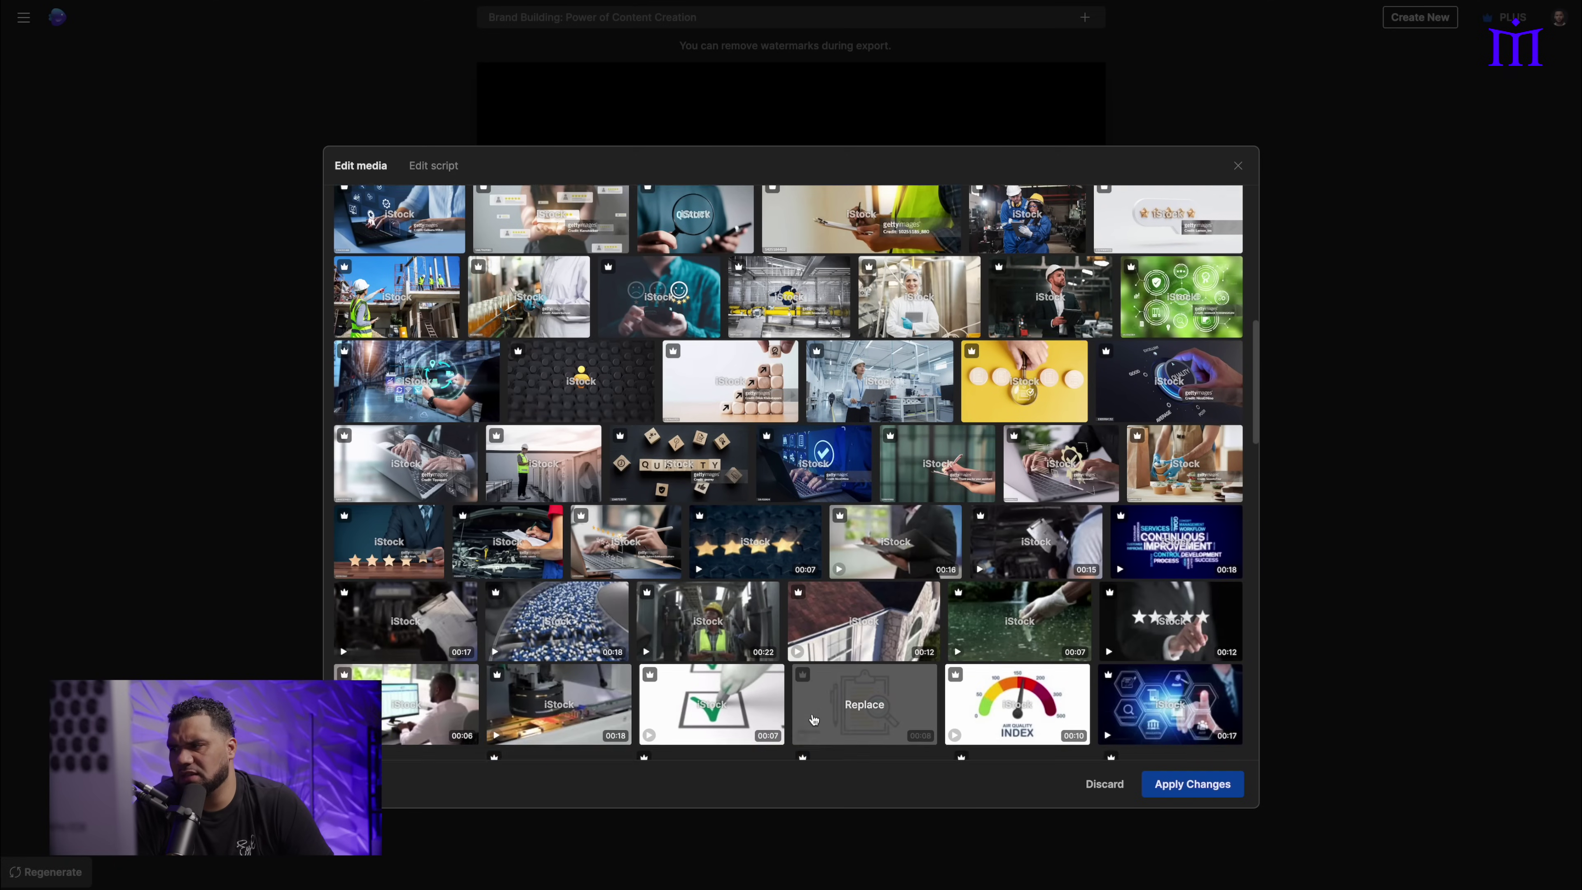
{"action": "scroll", "coordinate": [492, 587], "scroll_direction": "down", "scroll_amount": 4}
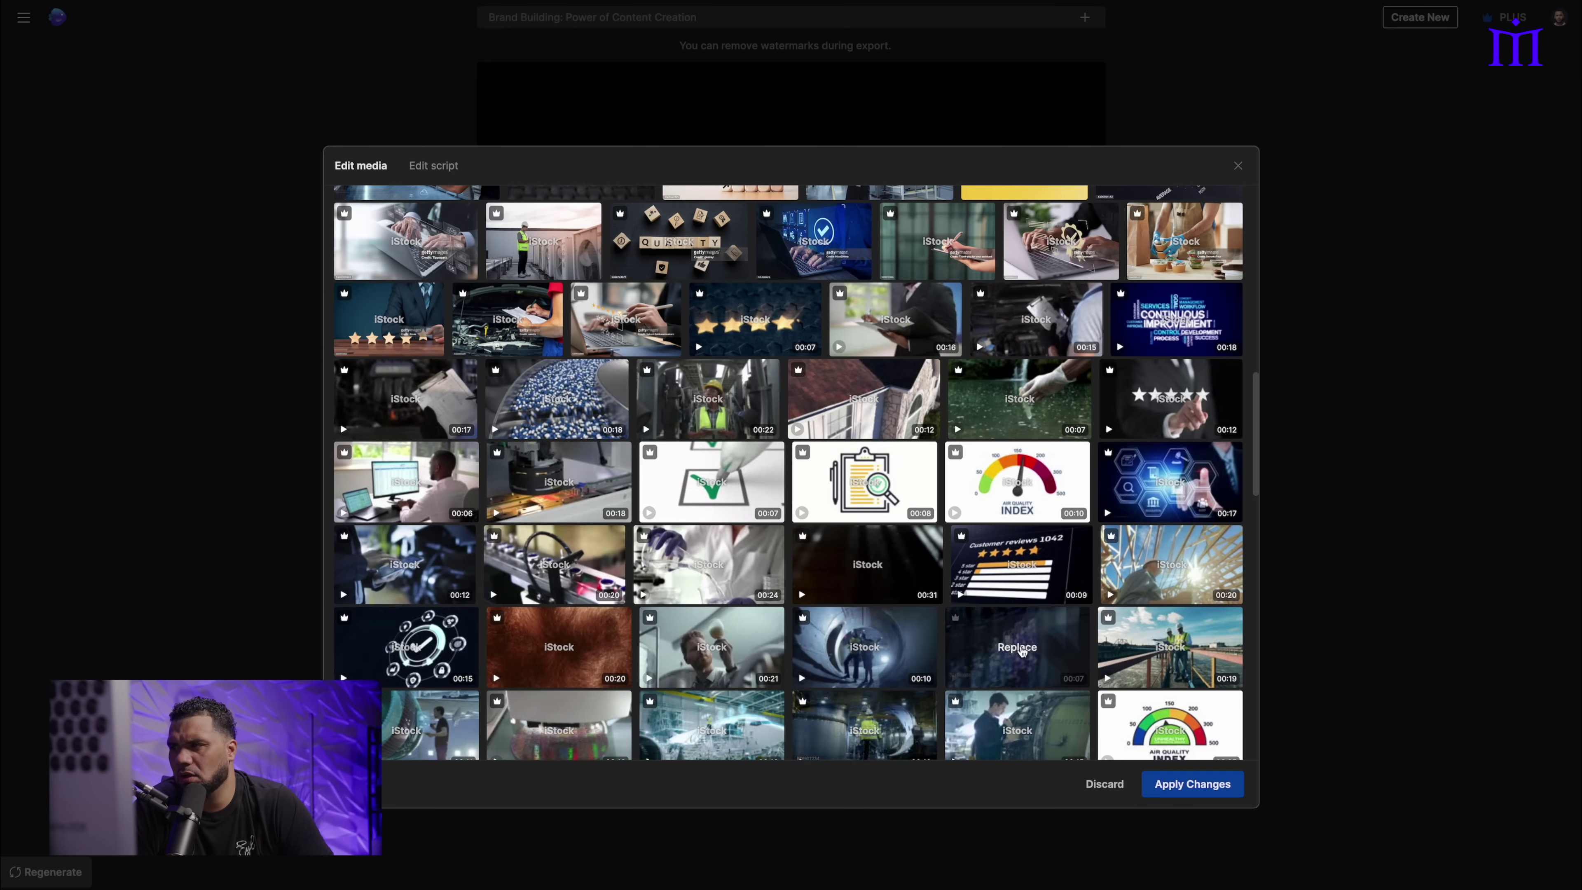
{"action": "scroll", "coordinate": [952, 692], "scroll_direction": "up", "scroll_amount": 15}
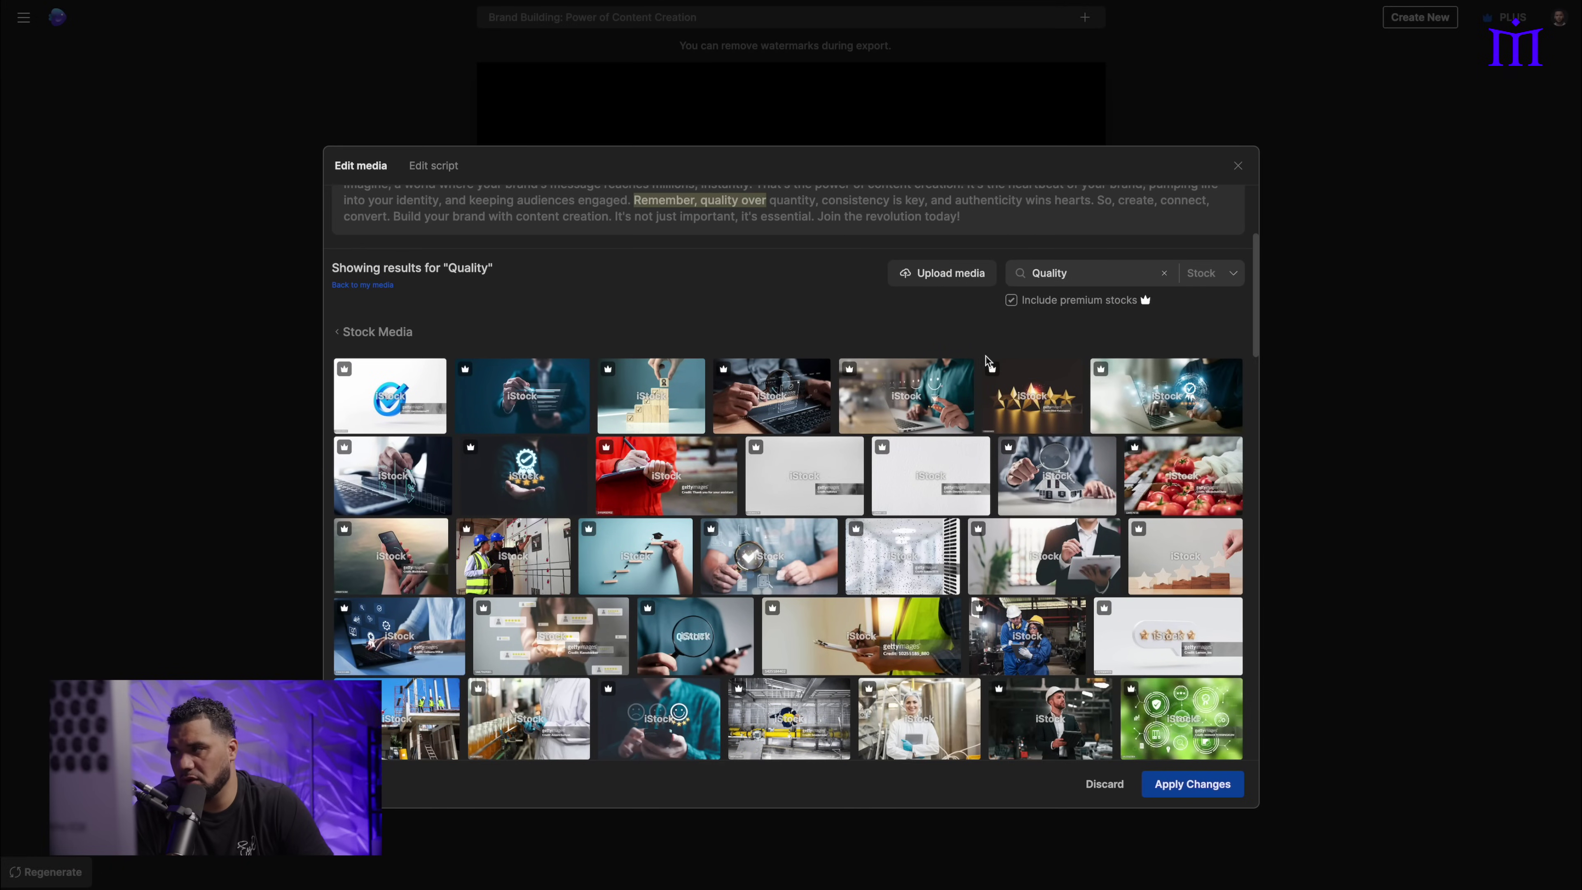
{"action": "scroll", "coordinate": [816, 413], "scroll_direction": "up", "scroll_amount": 4}
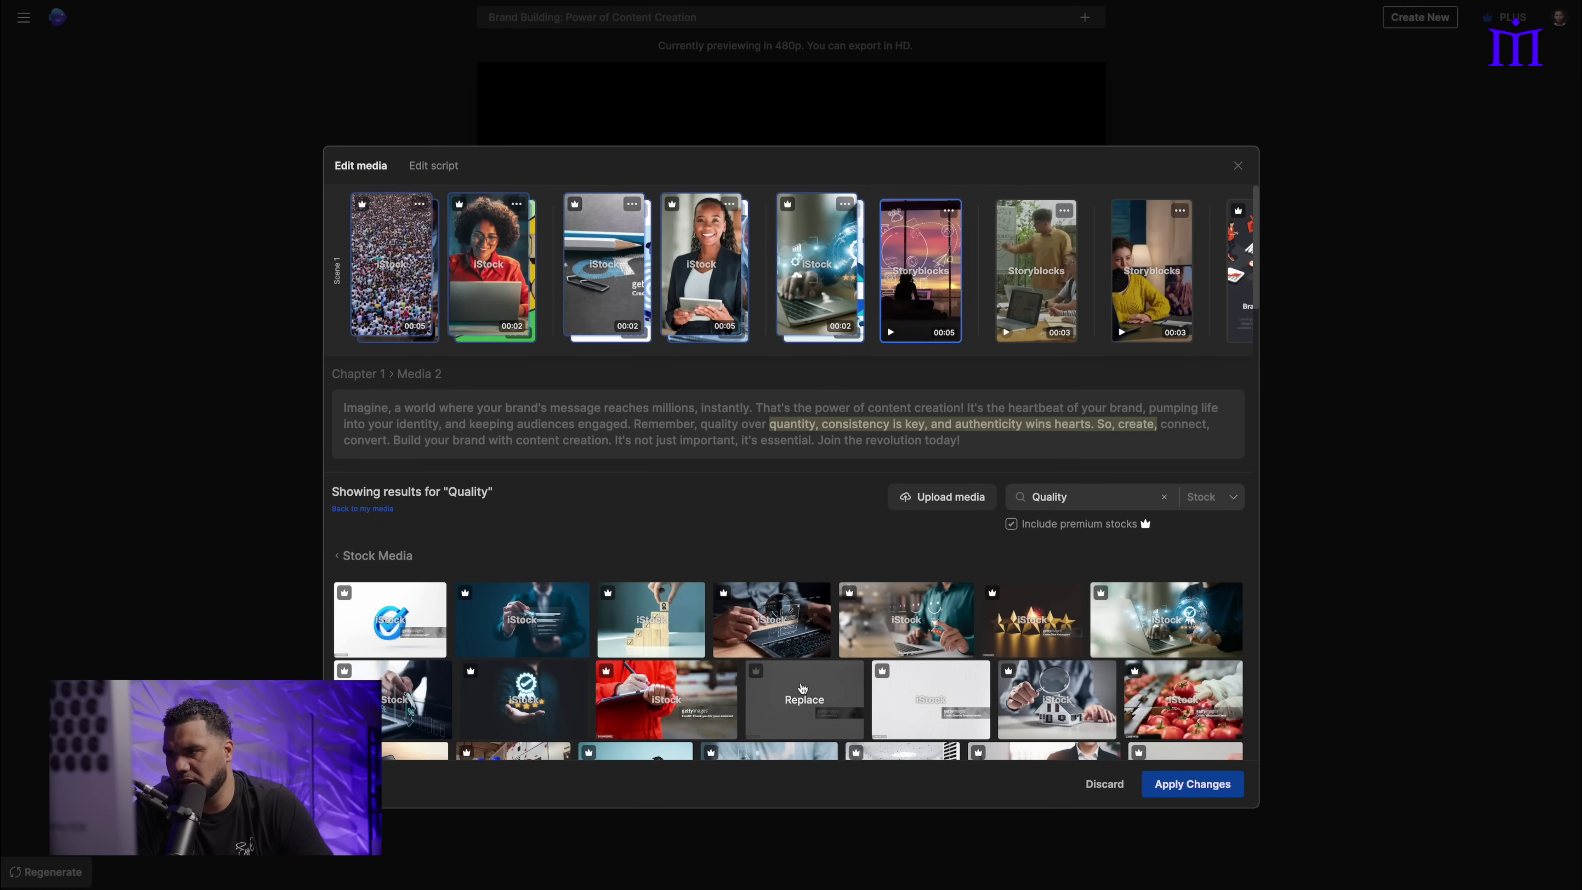
Step: Run a 'Content' stock search and browse the results
{"action": "triple_click", "coordinate": [1064, 497]}
{"action": "type", "text": "Content"}
{"action": "key", "text": "Return"}
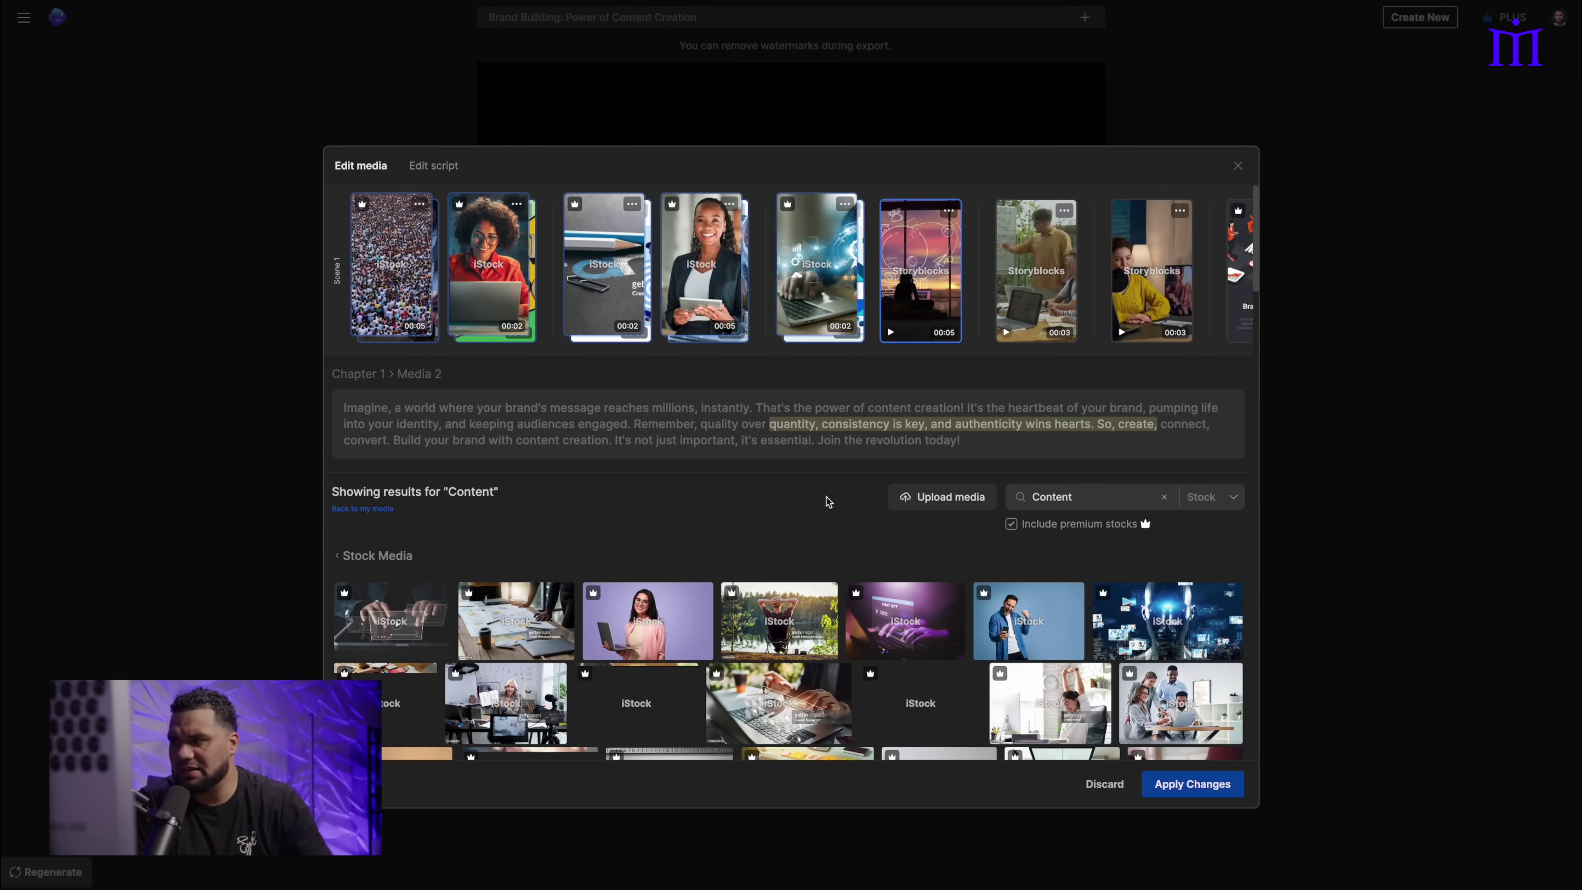
{"action": "scroll", "coordinate": [685, 591], "scroll_direction": "down", "scroll_amount": 4}
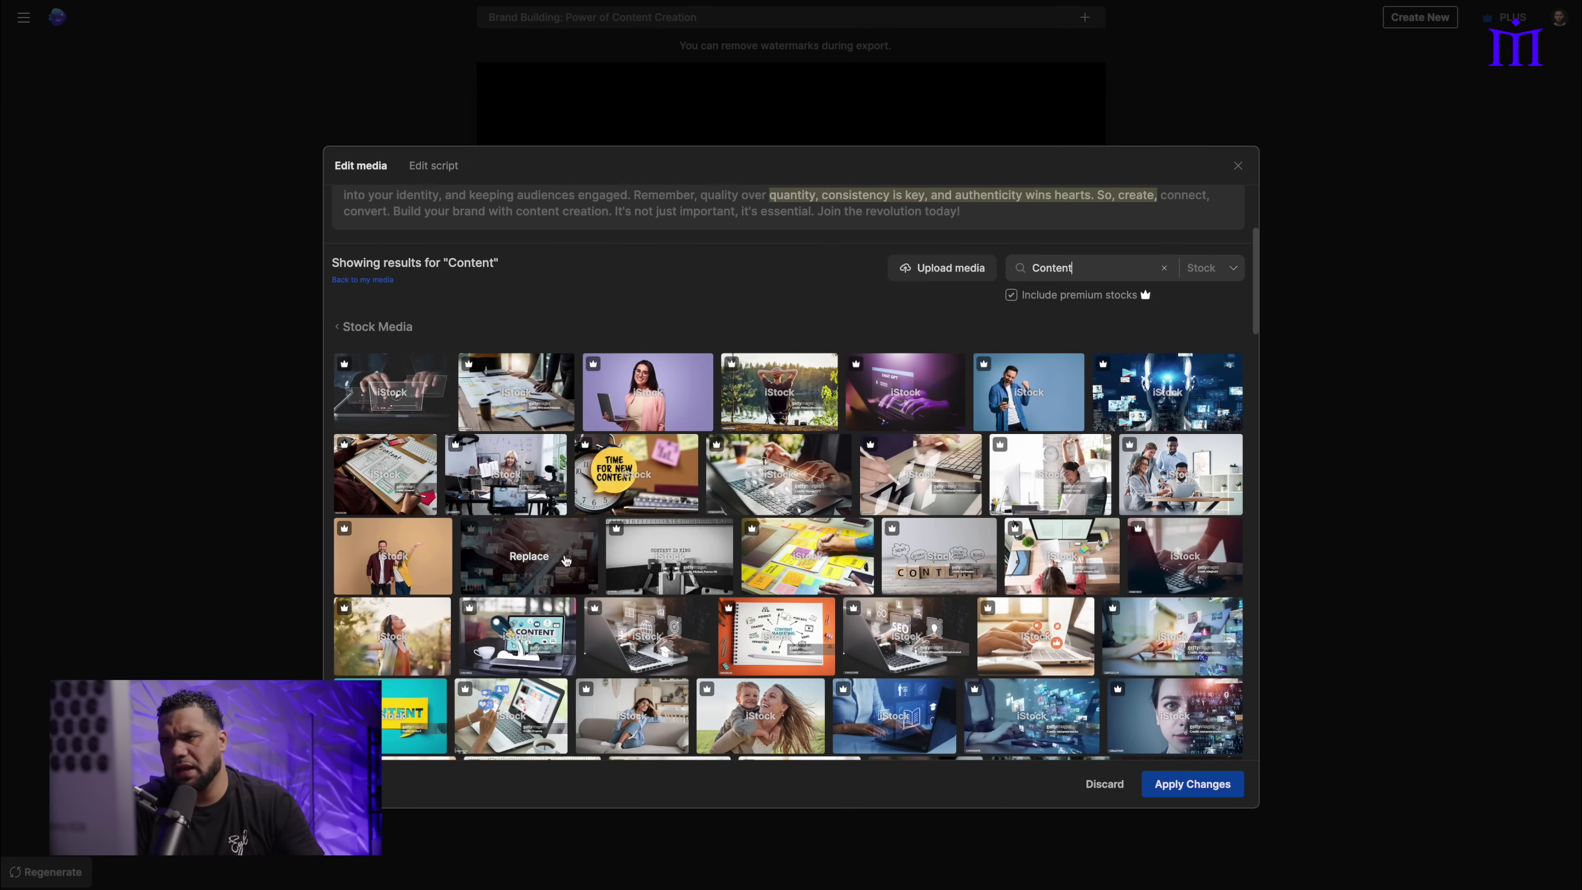
{"action": "scroll", "coordinate": [766, 533], "scroll_direction": "up", "scroll_amount": 4}
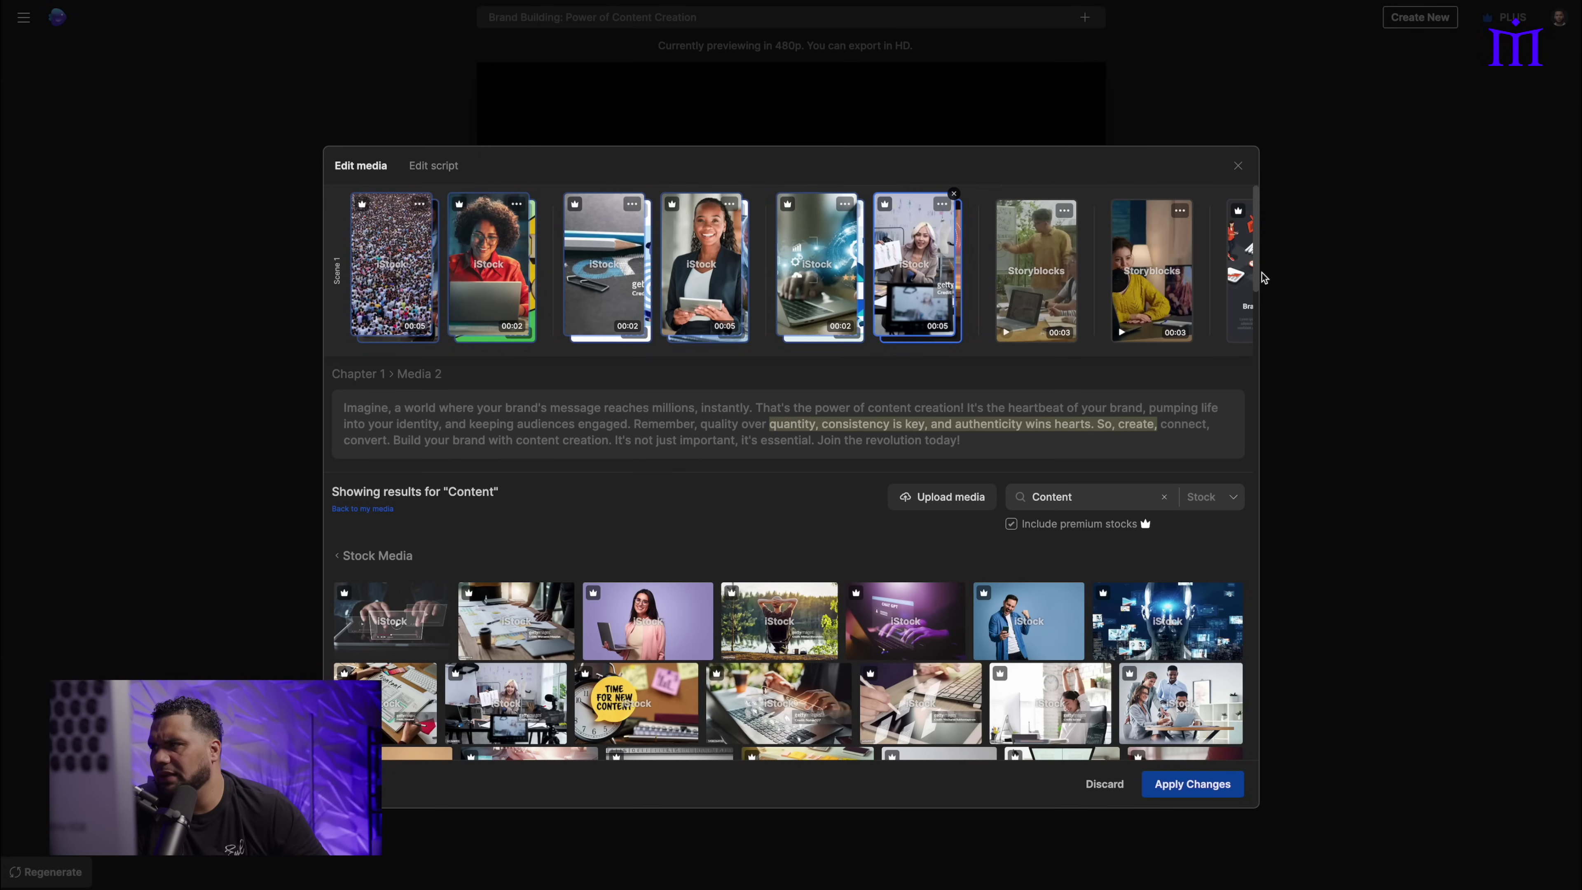
Step: Replace the yellow-shirt woman clip with the blue-shirt man iStock image
{"action": "left_click", "coordinate": [1239, 278]}
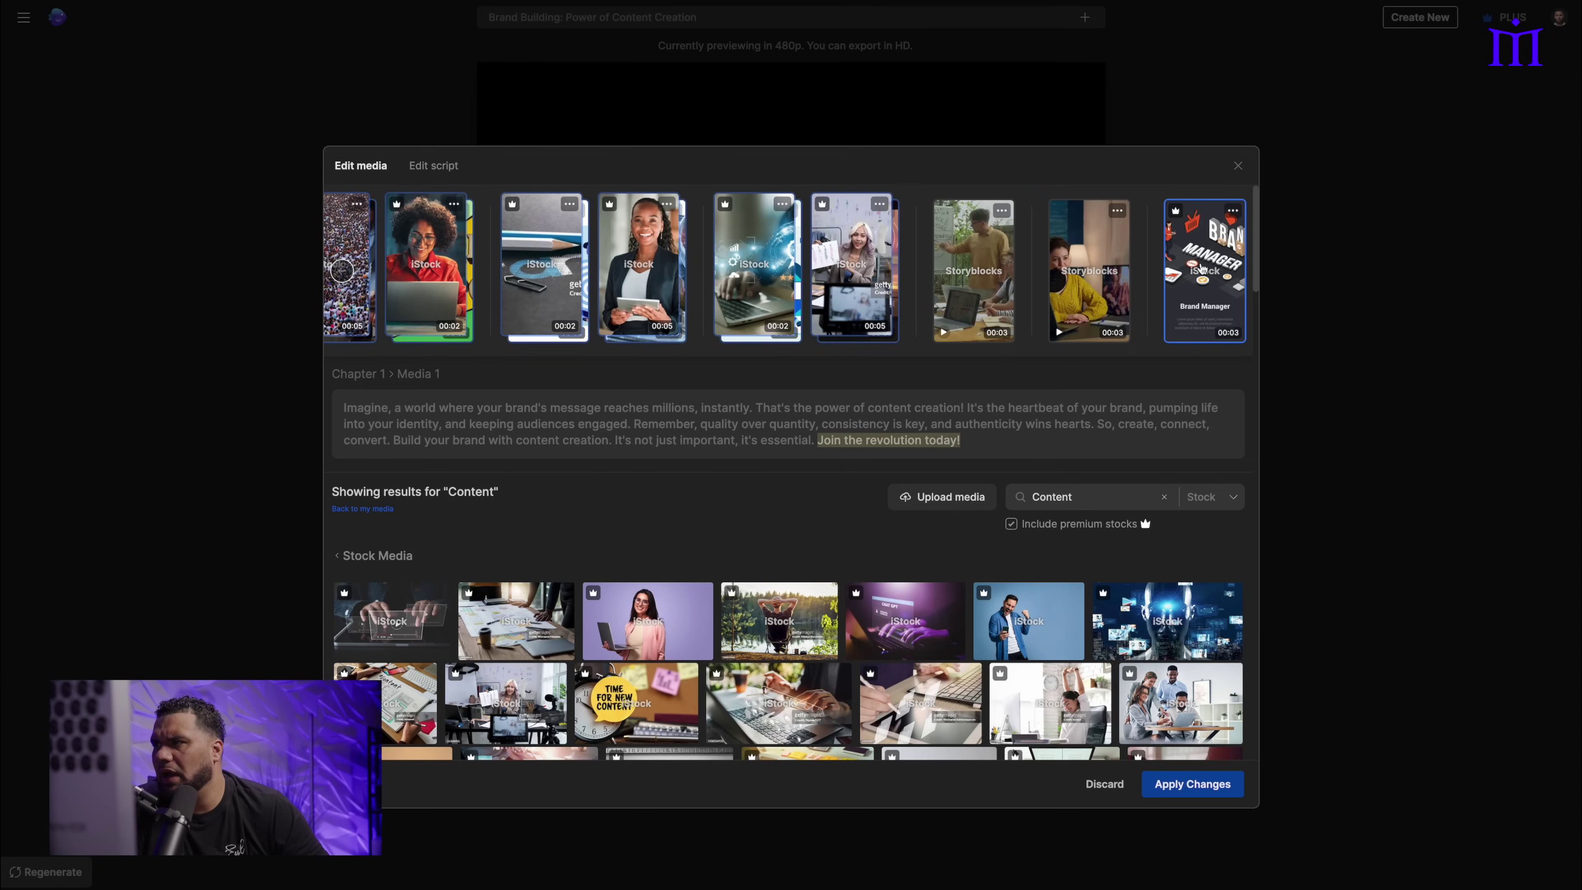
{"action": "left_click", "coordinate": [1058, 261]}
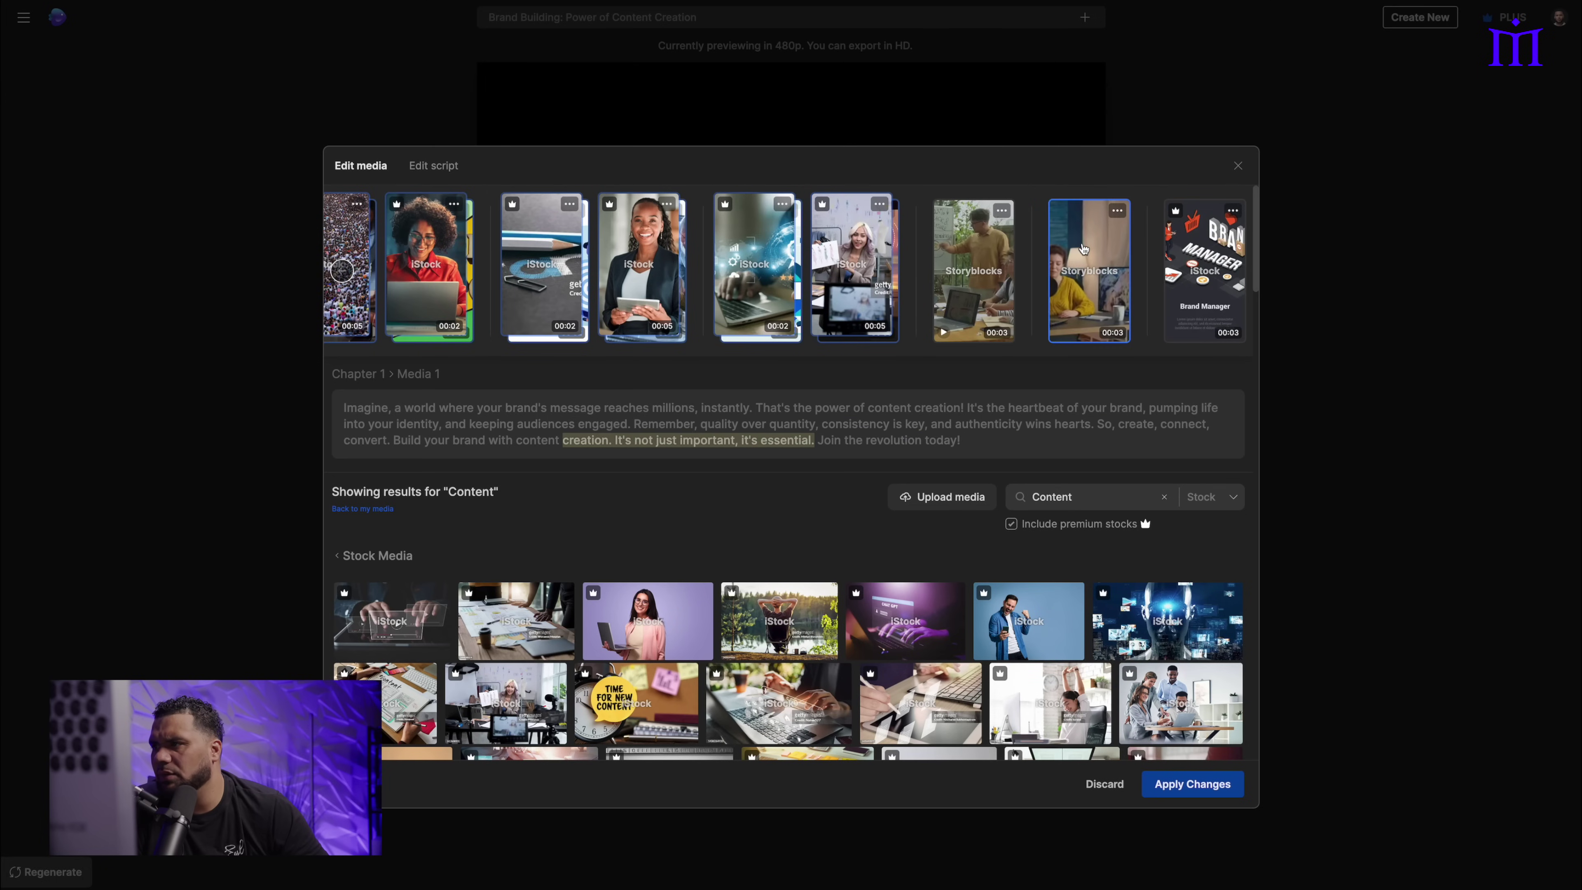
{"action": "left_click", "coordinate": [1044, 636]}
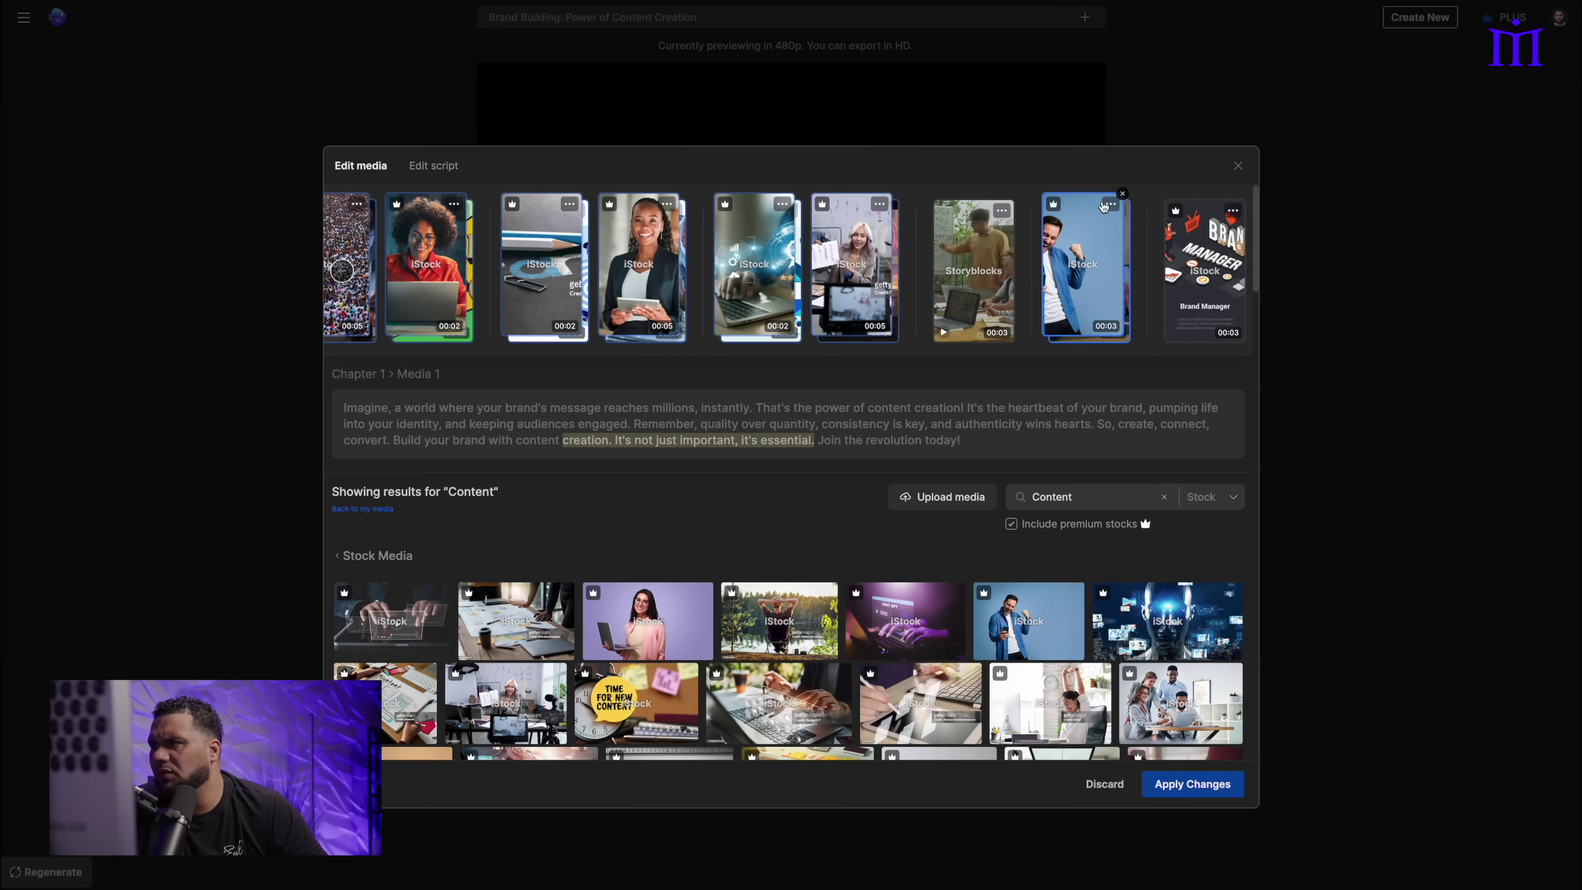
{"action": "left_click", "coordinate": [1103, 205]}
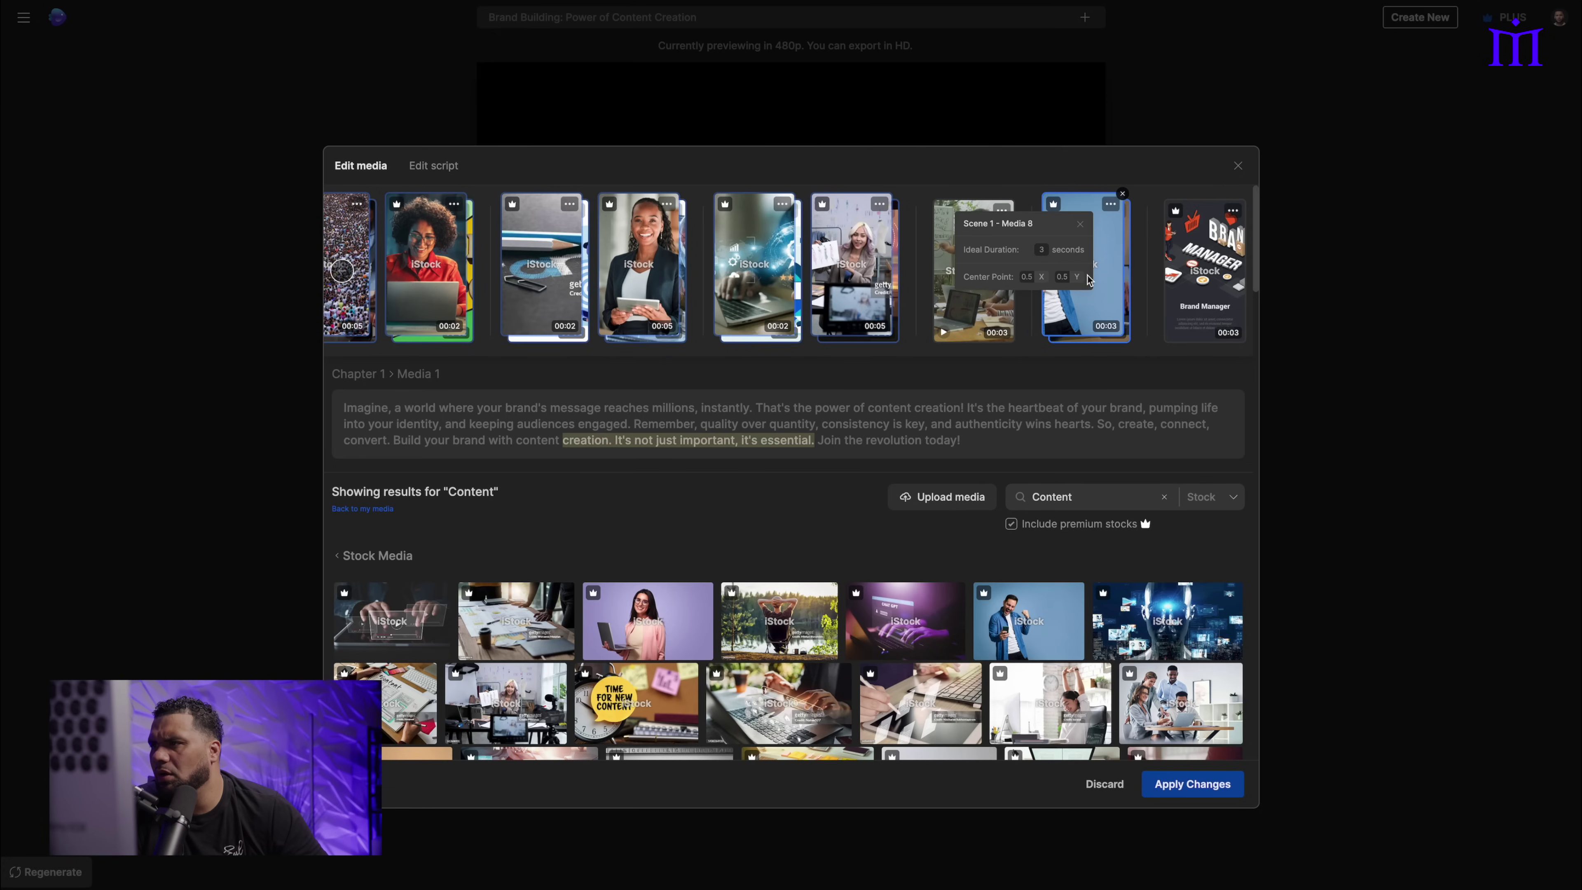
Step: Set the current clip's vertical center point value to 1, then bring Scene 1's first clips into view
{"action": "double_click", "coordinate": [1063, 278]}
{"action": "type", "text": "1"}
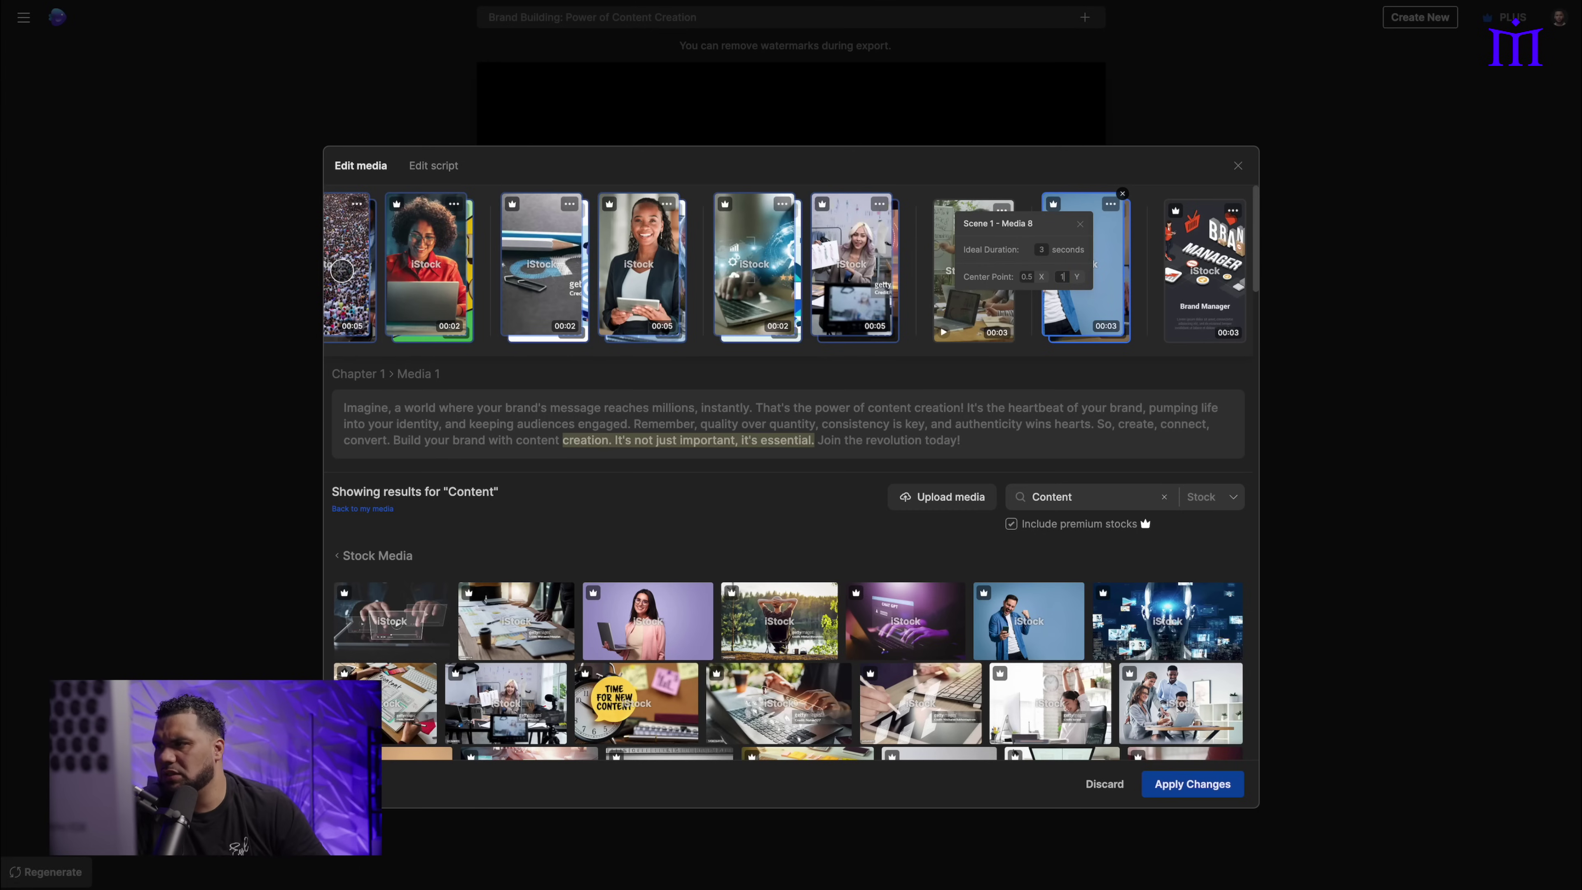
{"action": "left_click", "coordinate": [341, 270]}
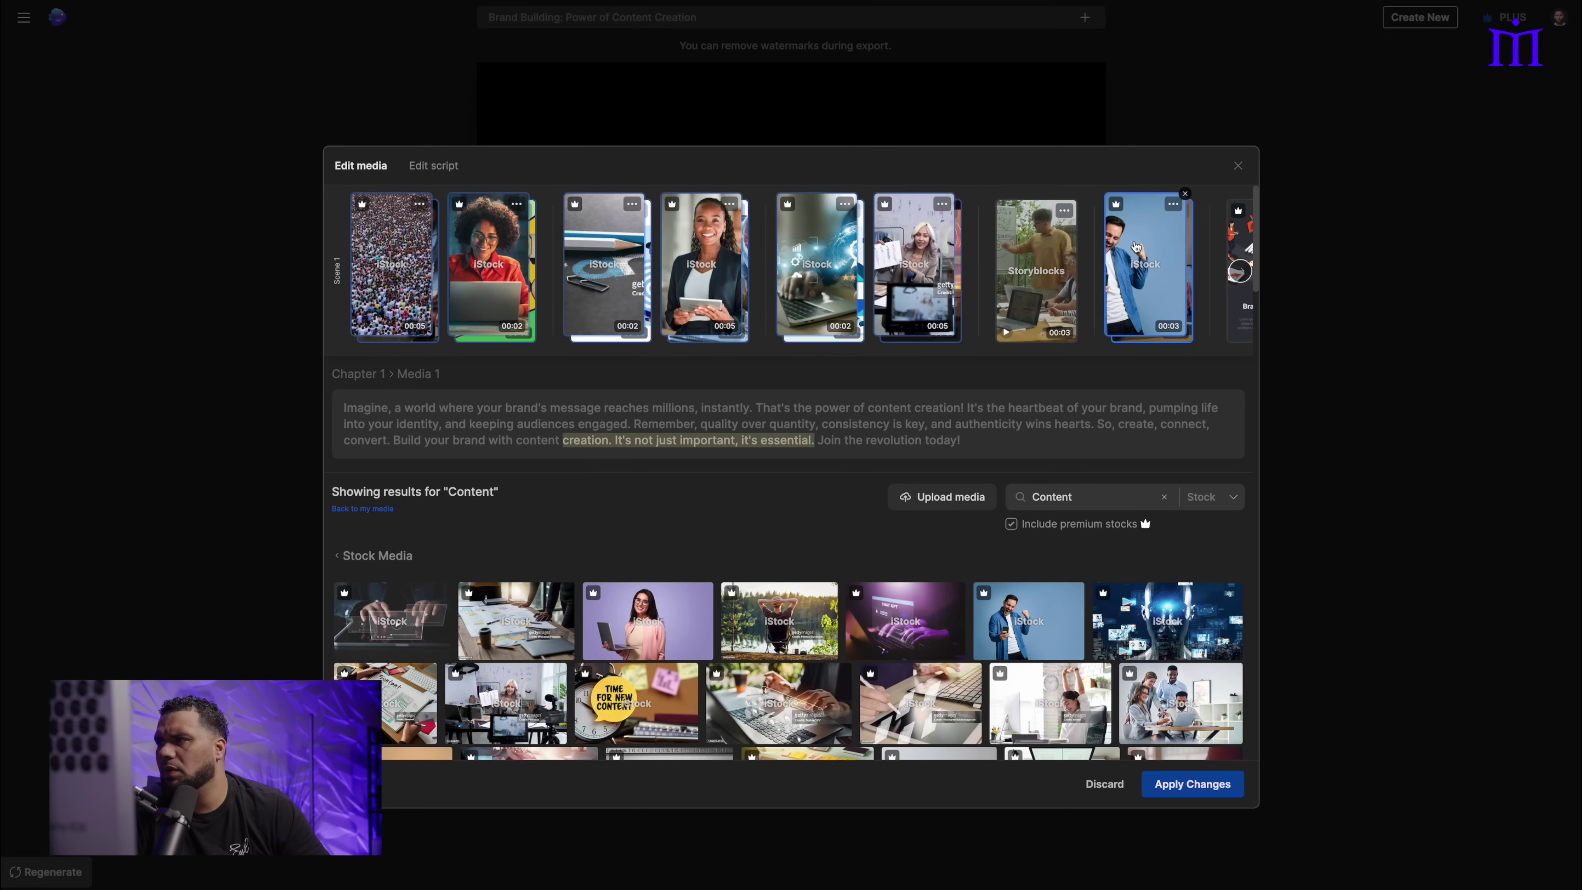
Step: Set the eighth clip's Center Point X to 1 and start swapping it for a Storyblocks clip
{"action": "left_click", "coordinate": [1171, 204]}
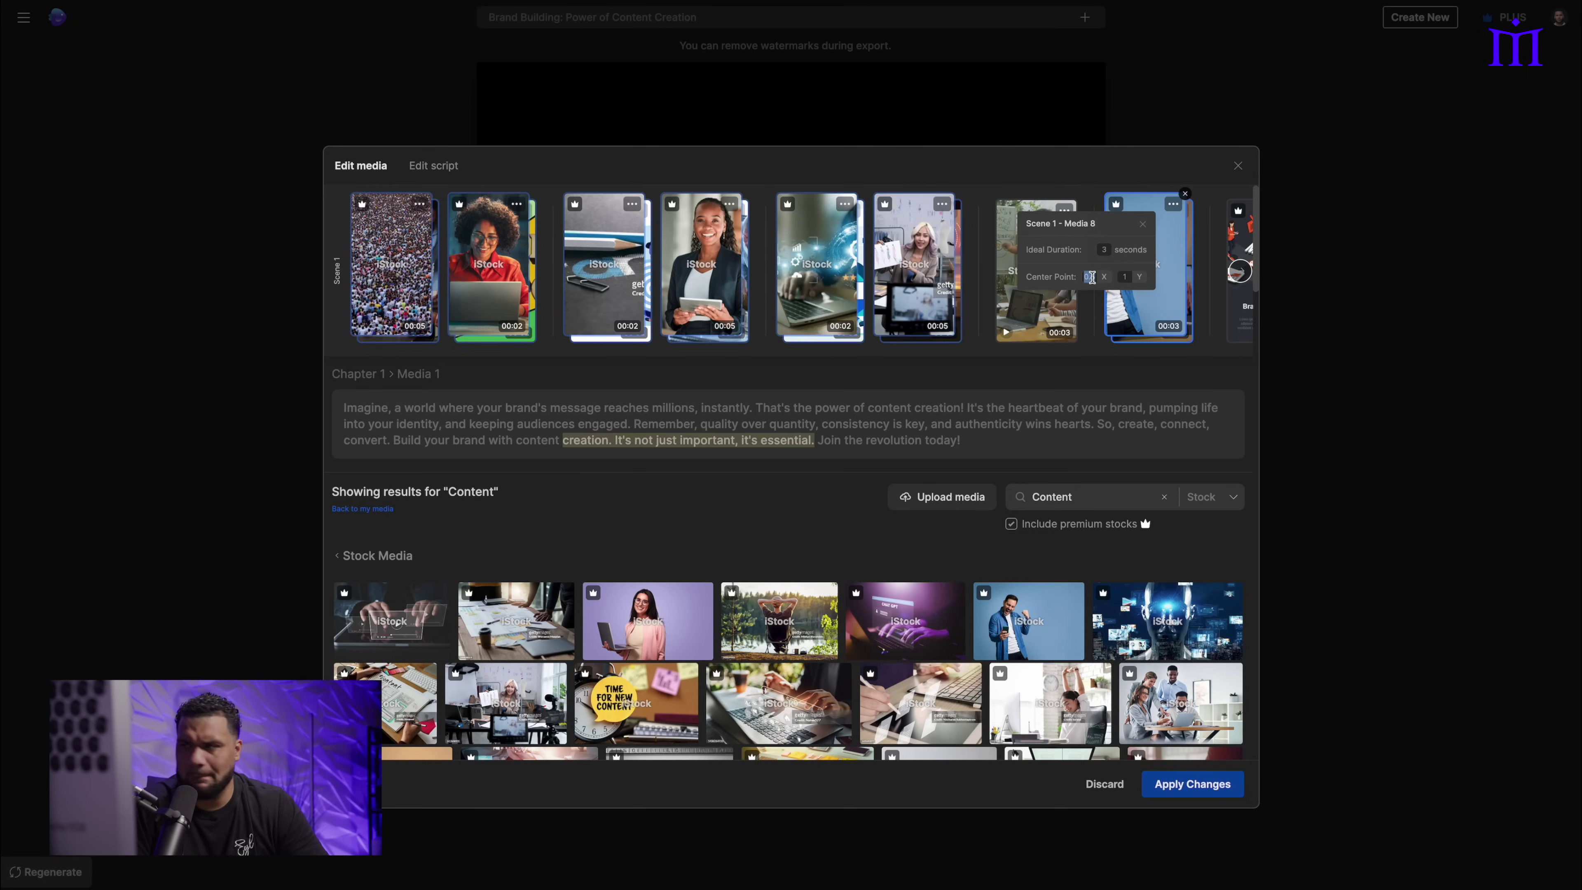
{"action": "double_click", "coordinate": [1091, 276]}
{"action": "type", "text": "1"}
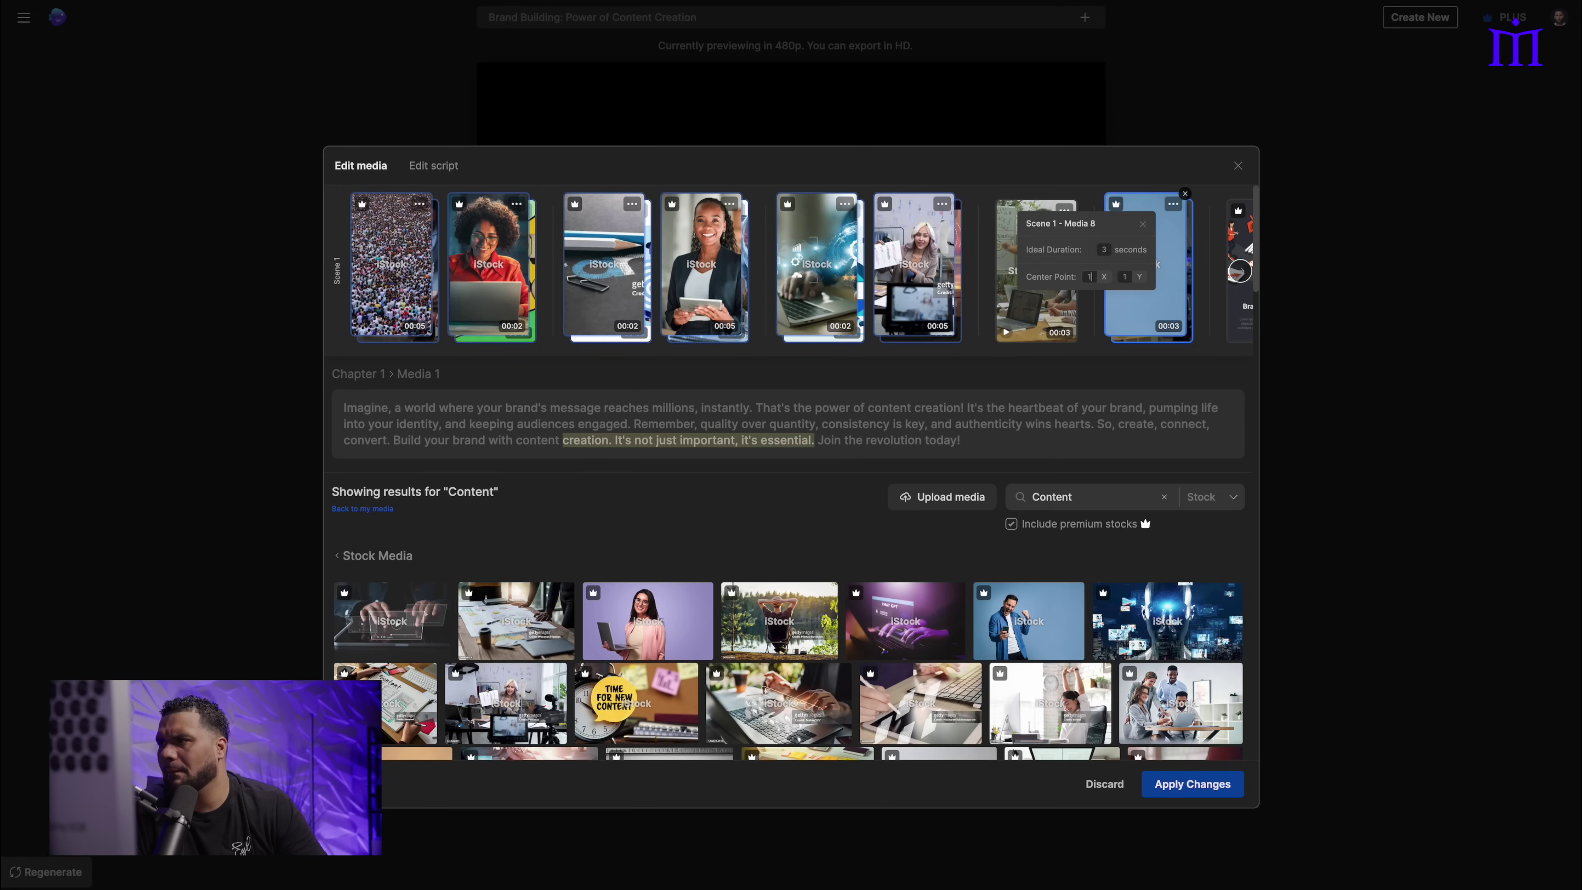
{"action": "left_click", "coordinate": [1179, 207]}
{"action": "left_click", "coordinate": [1185, 195]}
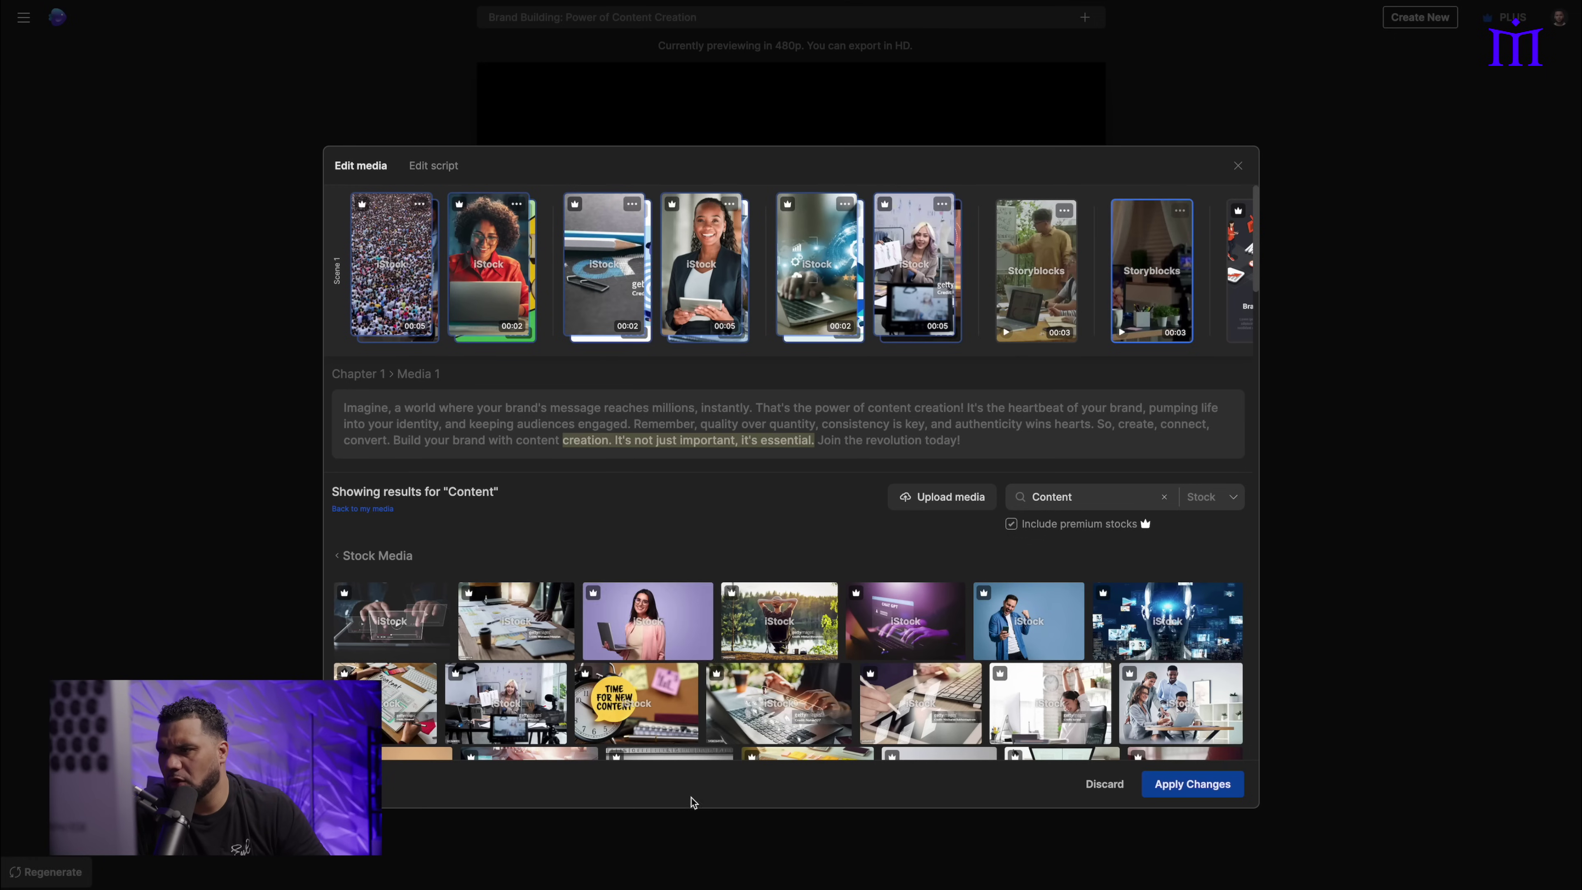
Step: Replace the eighth clip with stock footage, trying the pink hand clip before settling on a dark clip
{"action": "scroll", "coordinate": [589, 659], "scroll_direction": "down", "scroll_amount": 3}
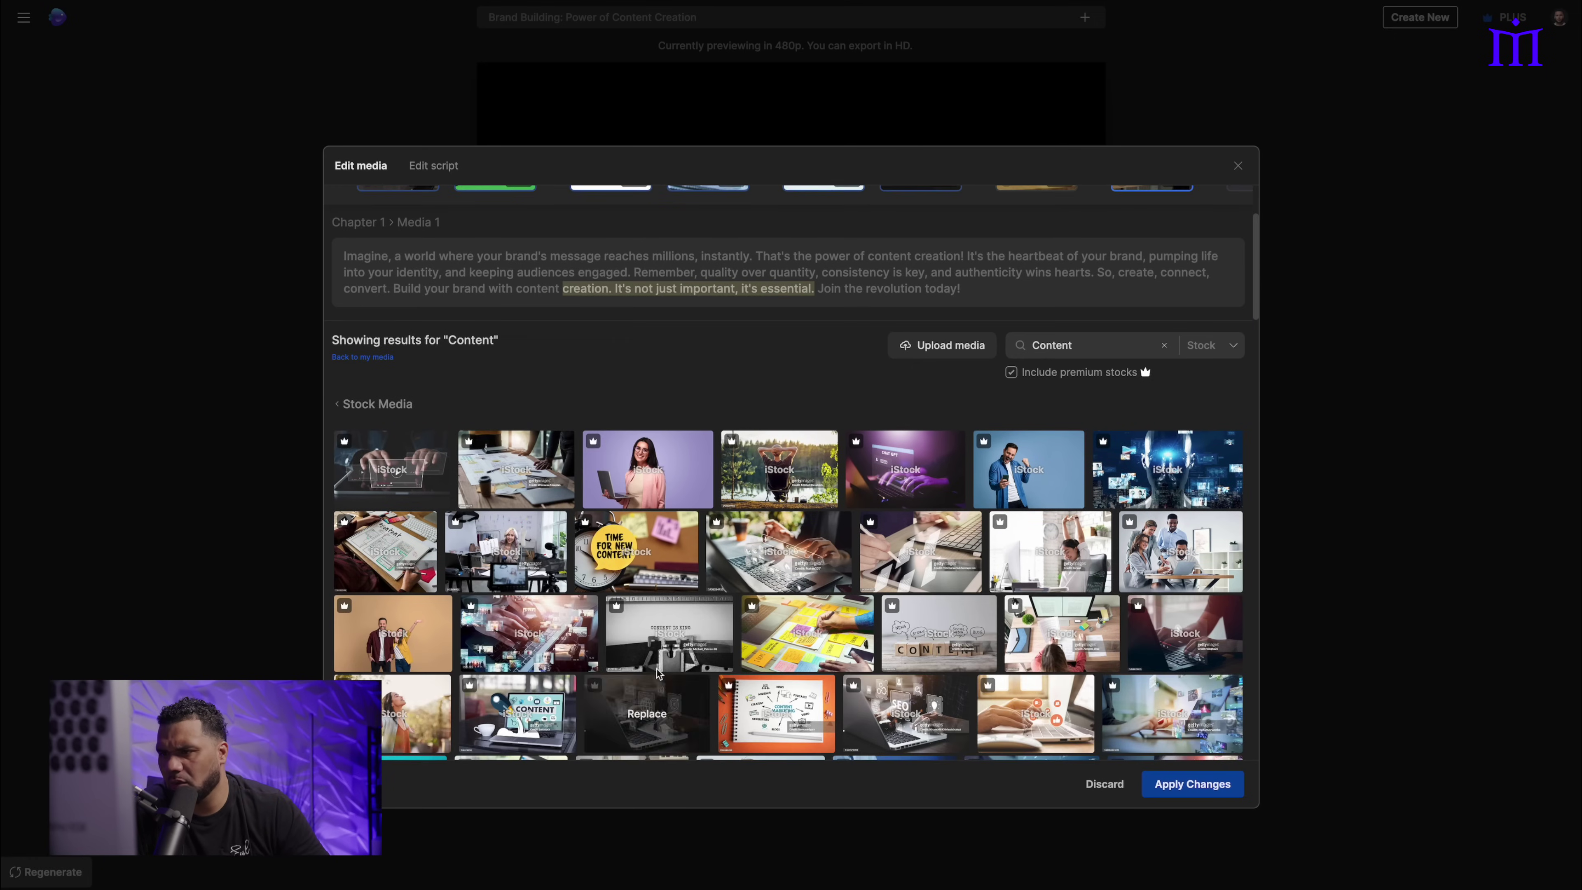
{"action": "scroll", "coordinate": [589, 659], "scroll_direction": "down", "scroll_amount": 1}
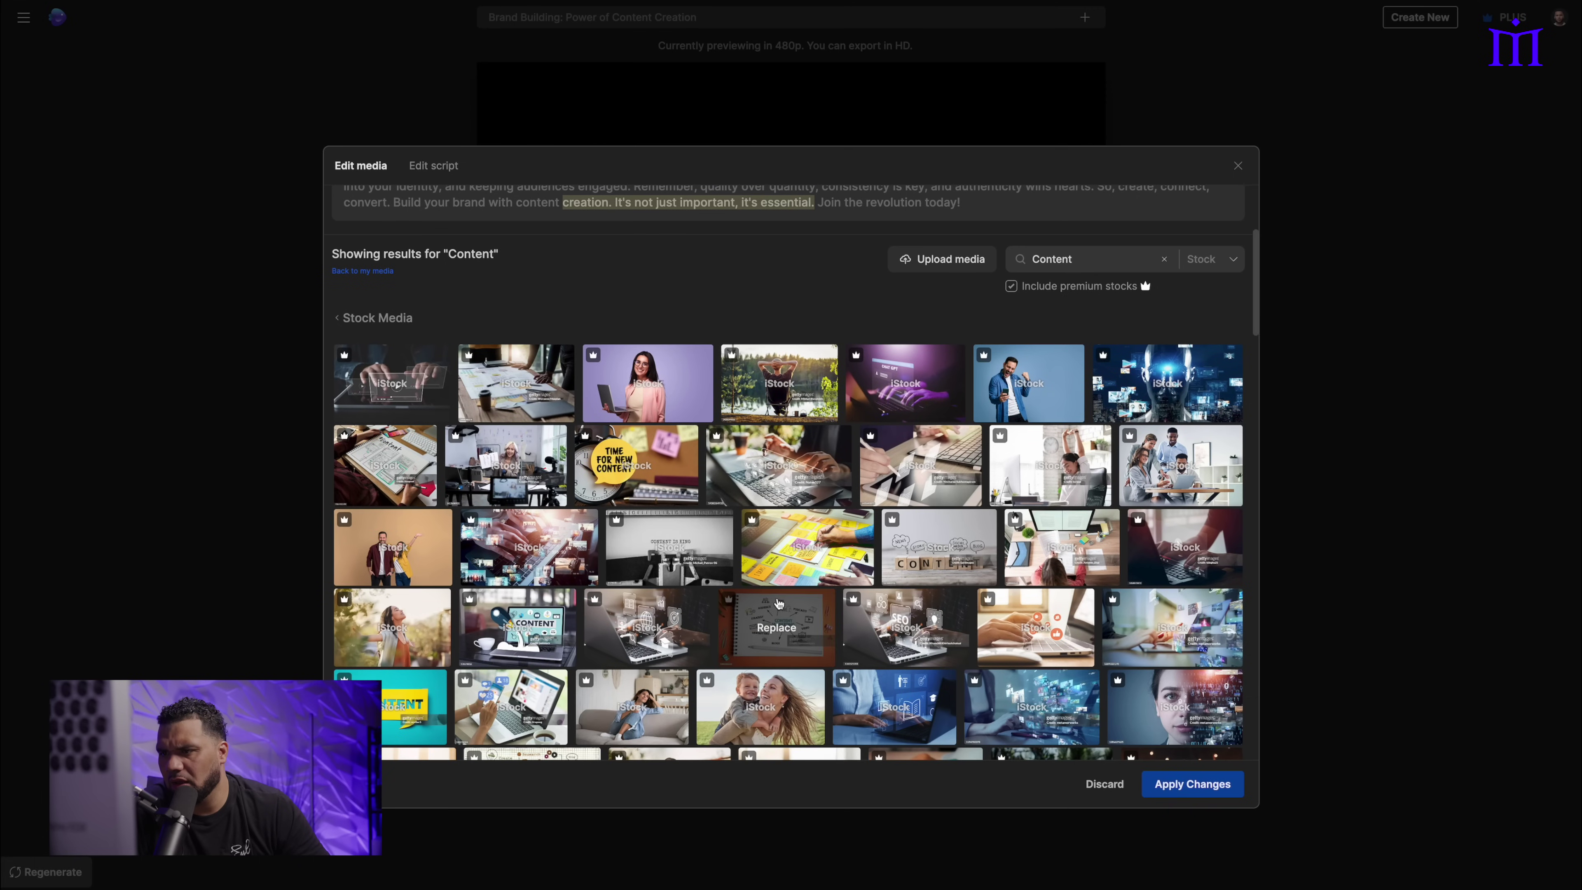
{"action": "scroll", "coordinate": [775, 608], "scroll_direction": "down", "scroll_amount": 4}
{"action": "scroll", "coordinate": [759, 611], "scroll_direction": "down", "scroll_amount": 2}
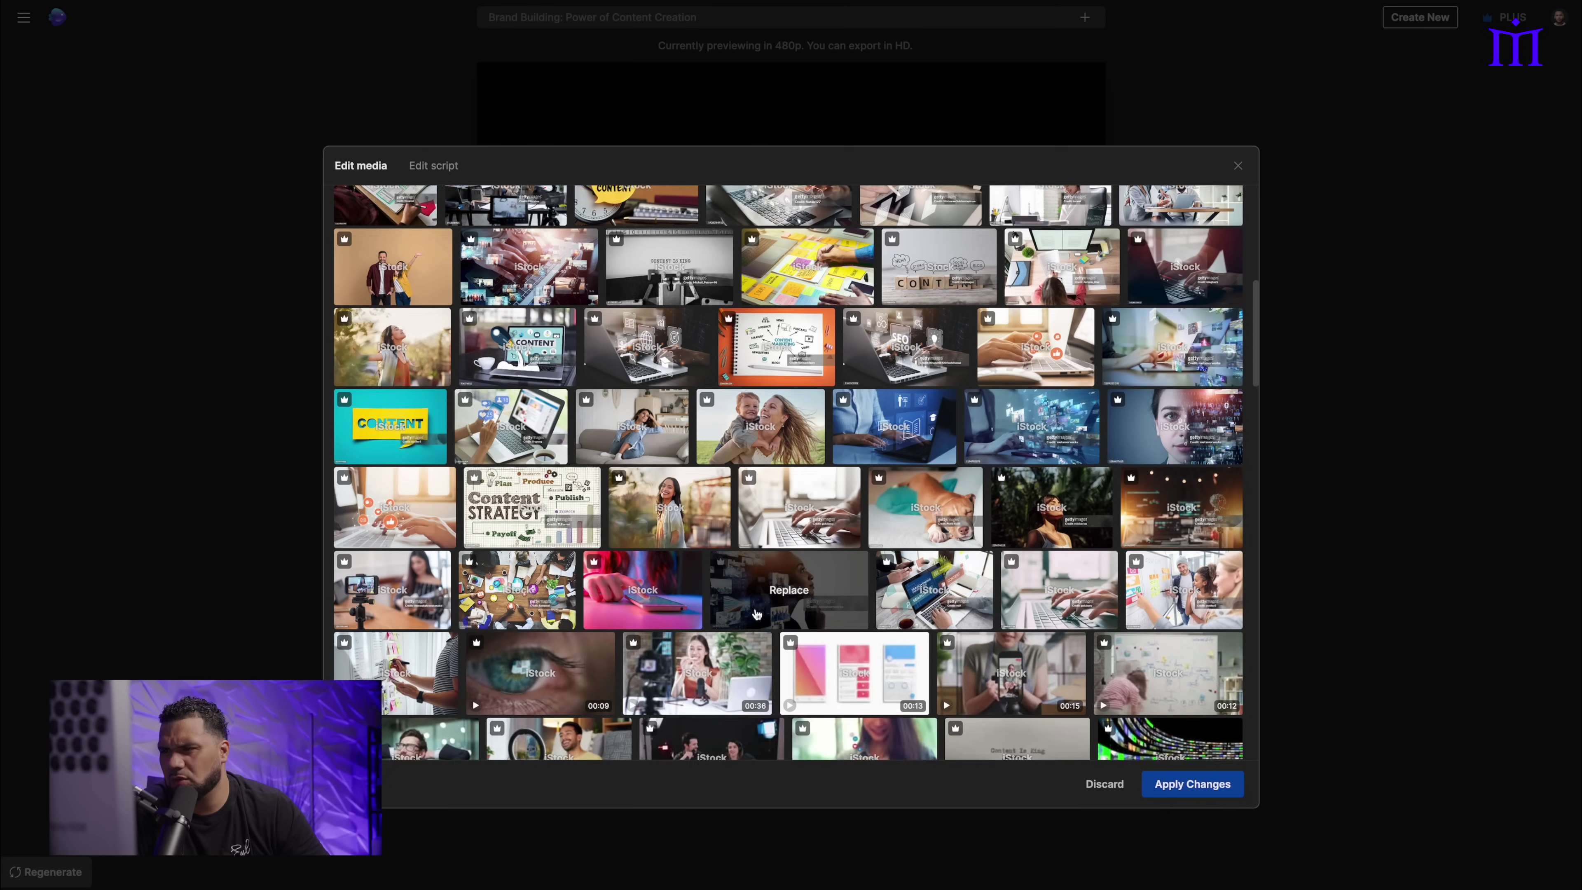
{"action": "left_click", "coordinate": [644, 575]}
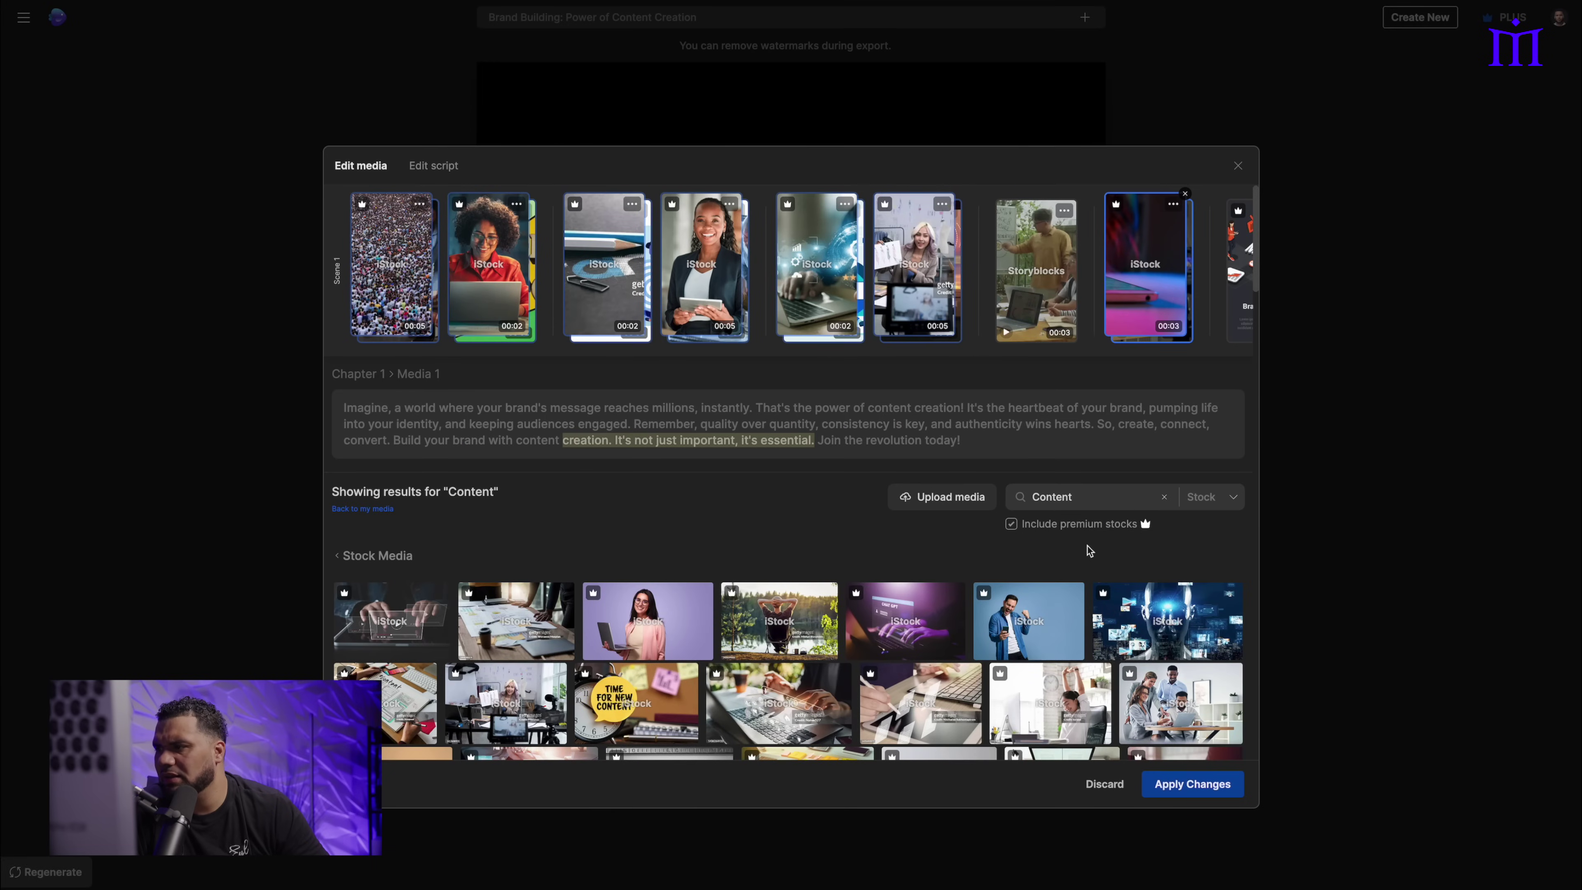
{"action": "scroll", "coordinate": [1086, 548], "scroll_direction": "down", "scroll_amount": 2}
{"action": "scroll", "coordinate": [1186, 686], "scroll_direction": "down", "scroll_amount": 2}
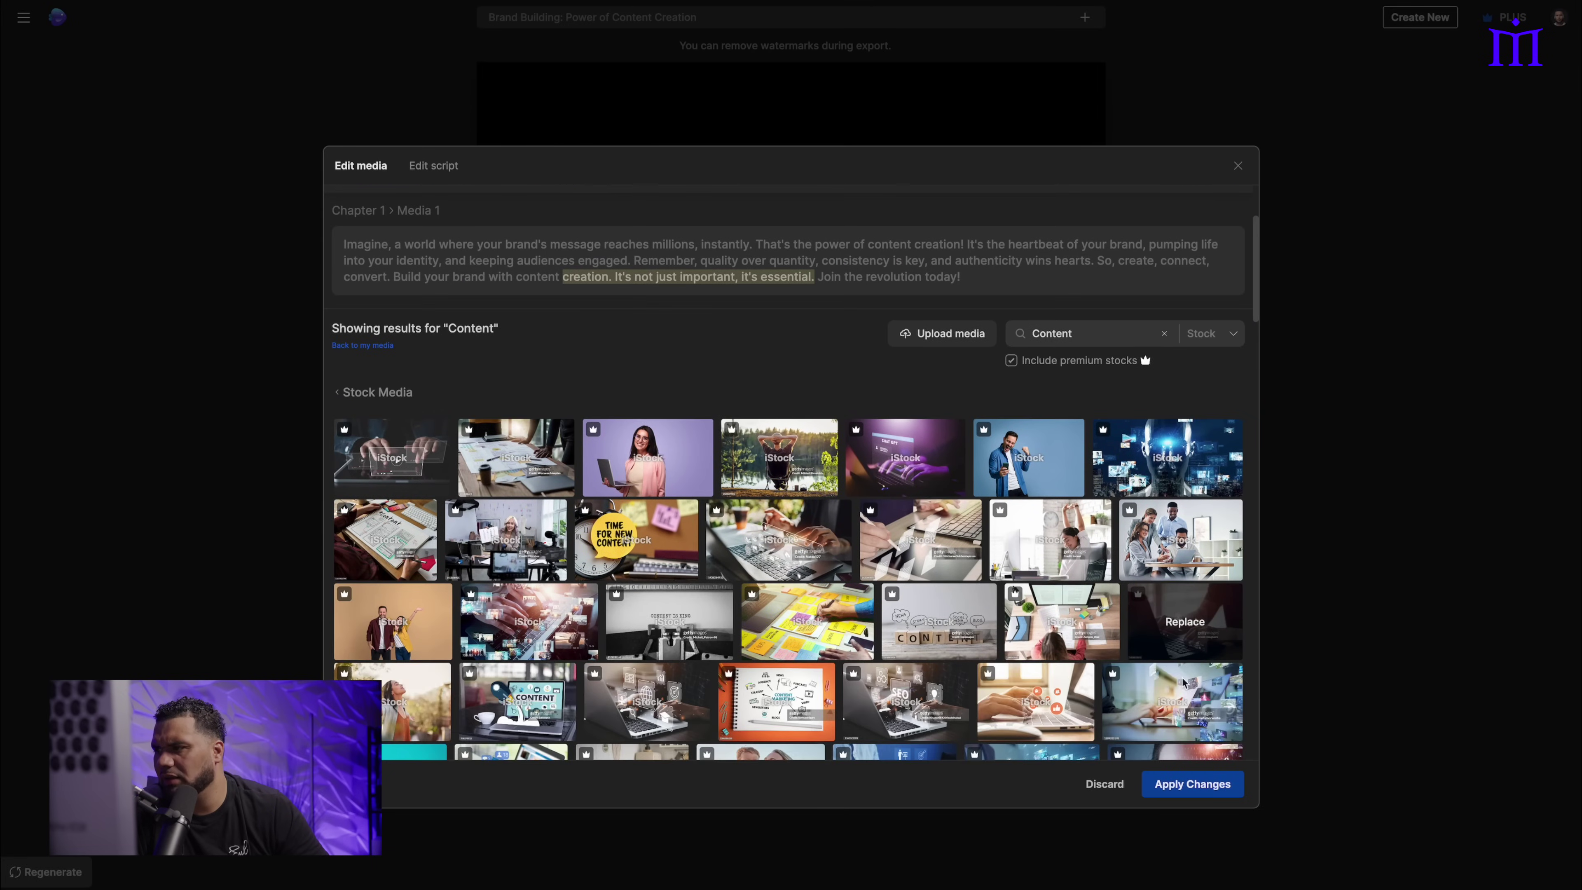
{"action": "left_click", "coordinate": [1189, 652]}
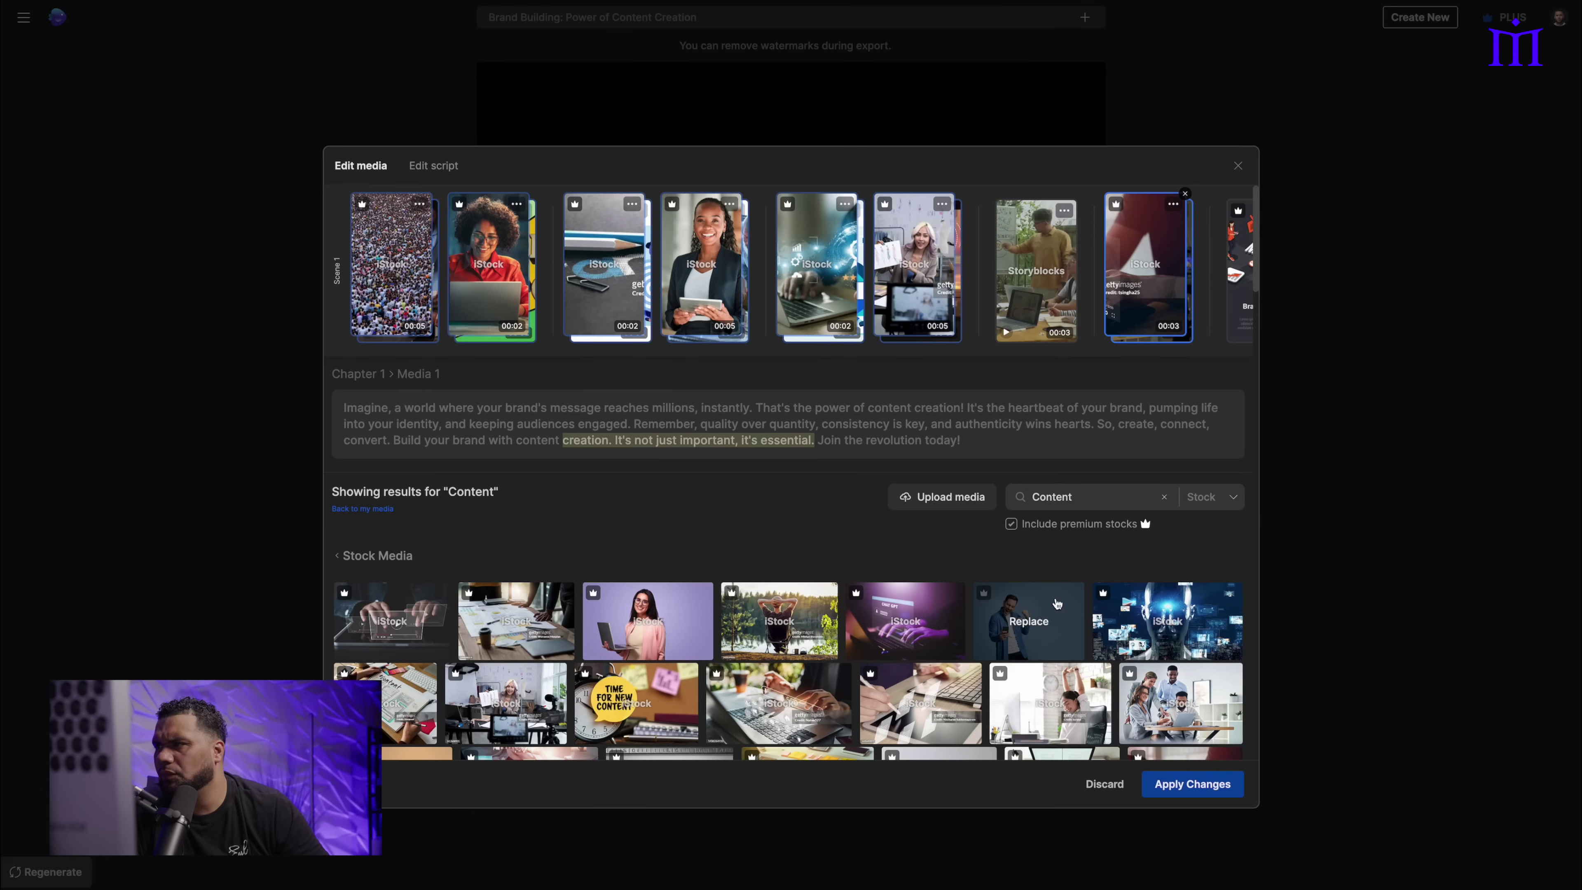
Step: Swap the Brand Manager clip for the purple-lit laptop image and apply the media changes
{"action": "left_click", "coordinate": [1241, 262]}
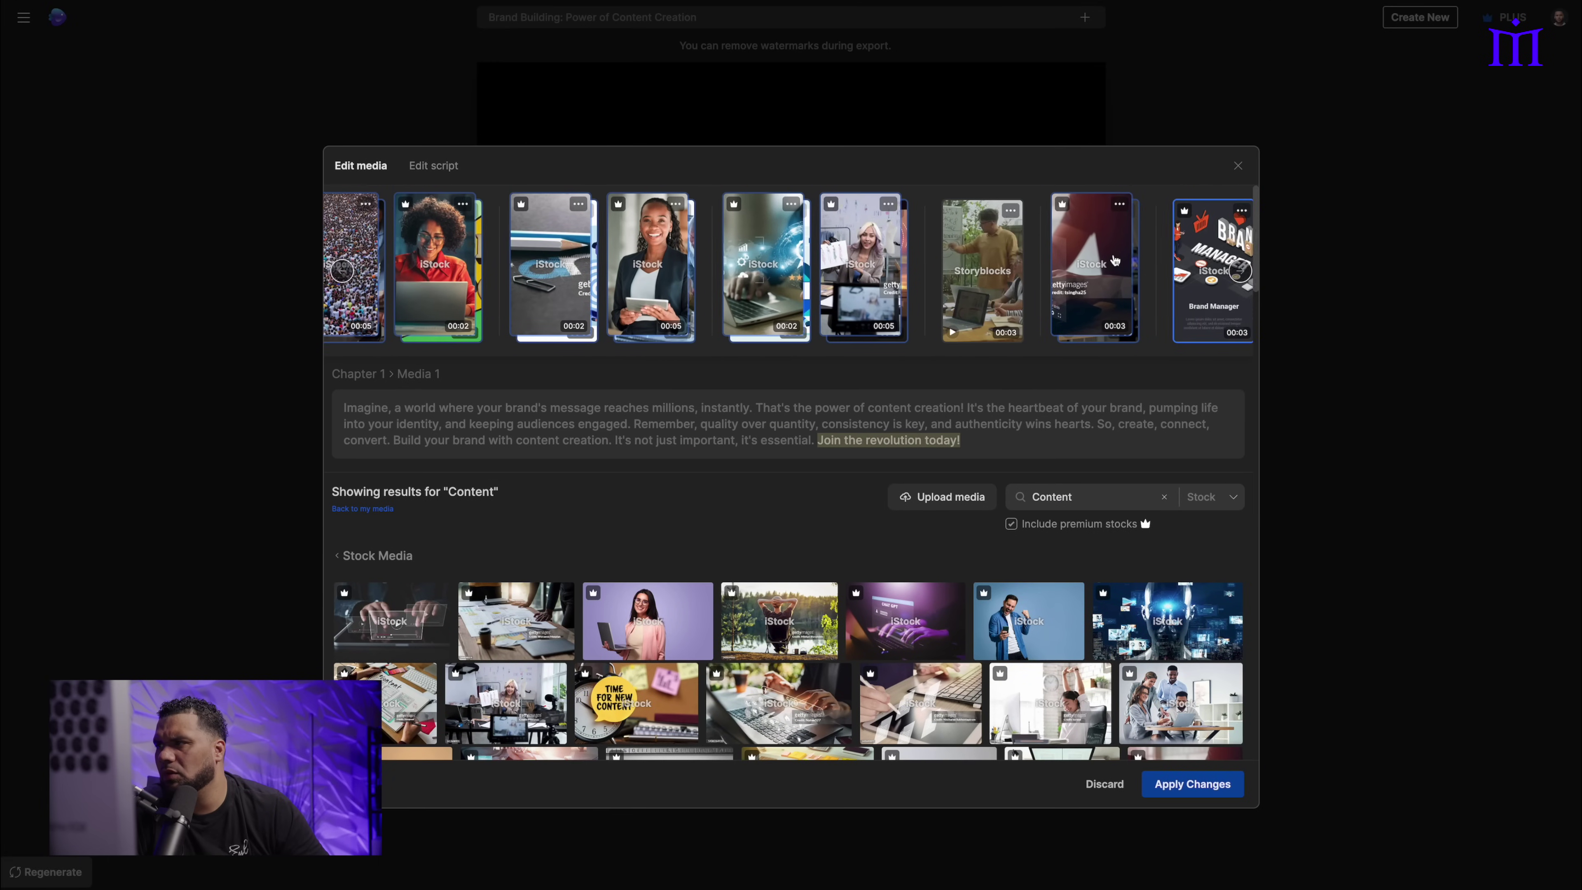
{"action": "scroll", "coordinate": [906, 623], "scroll_direction": "down", "scroll_amount": 1}
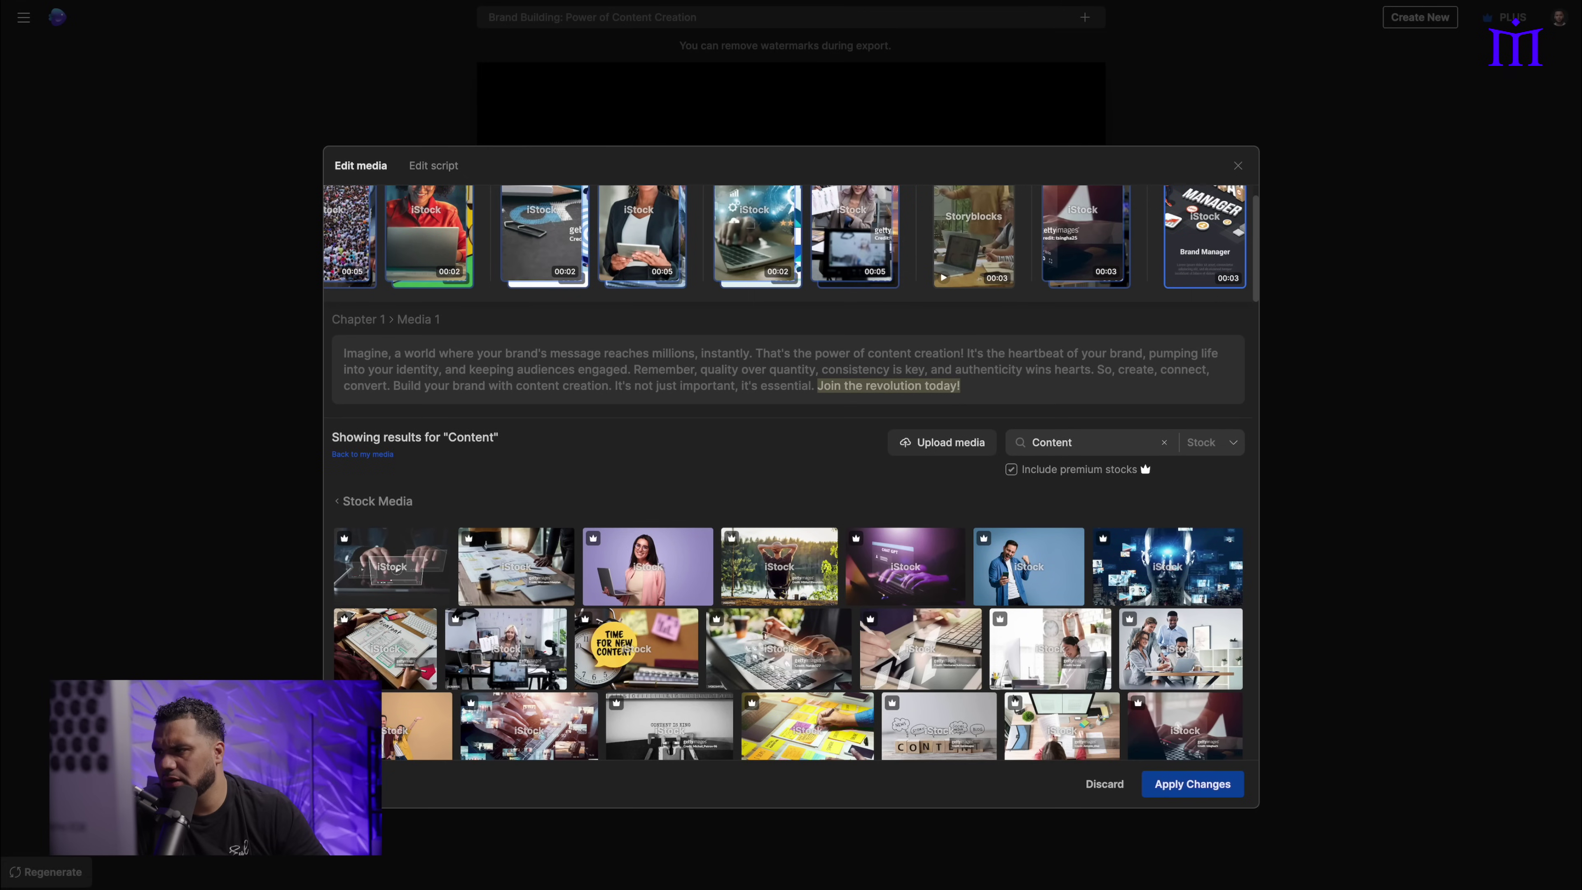
{"action": "left_click", "coordinate": [939, 585]}
{"action": "scroll", "coordinate": [942, 418], "scroll_direction": "up", "scroll_amount": 1}
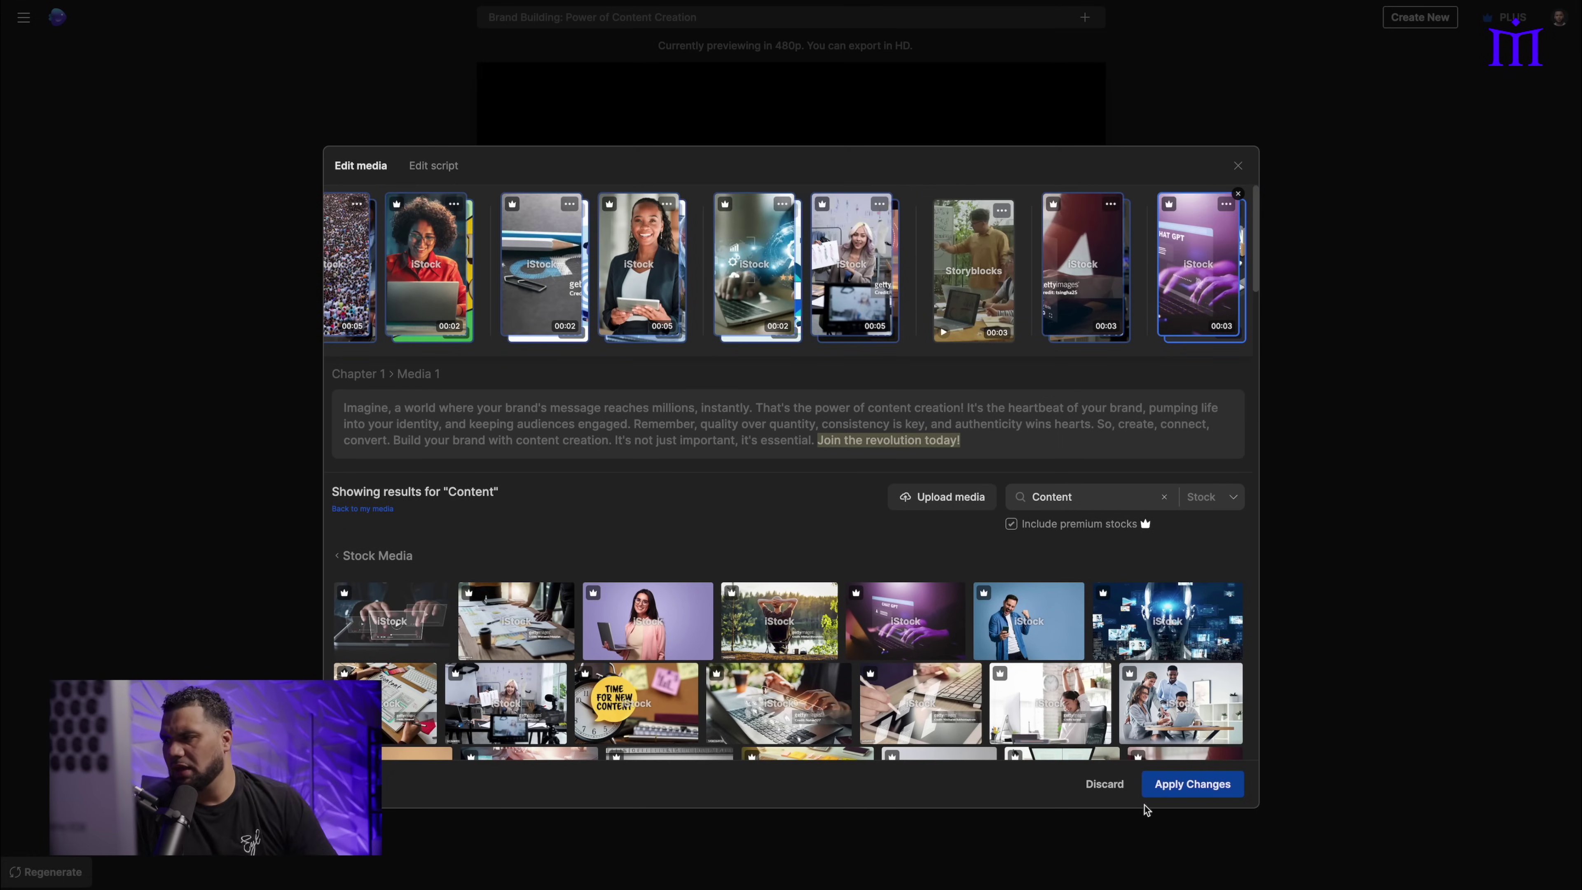
{"action": "left_click", "coordinate": [1188, 785]}
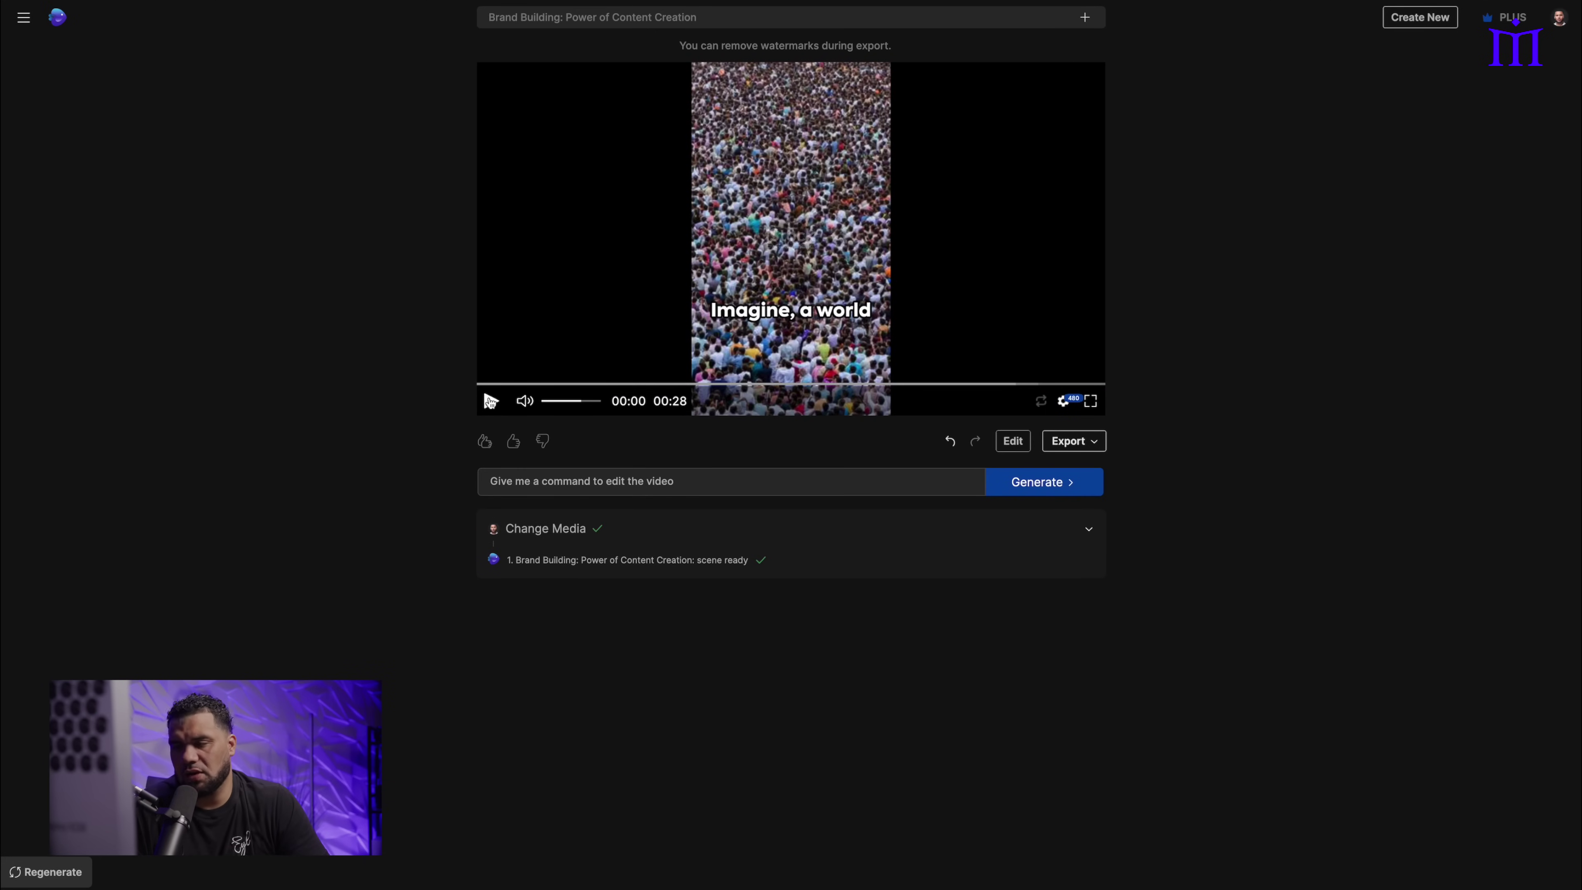
Step: Play back the updated Short to review the swapped clips, then return to the clip editor
{"action": "left_click", "coordinate": [490, 401]}
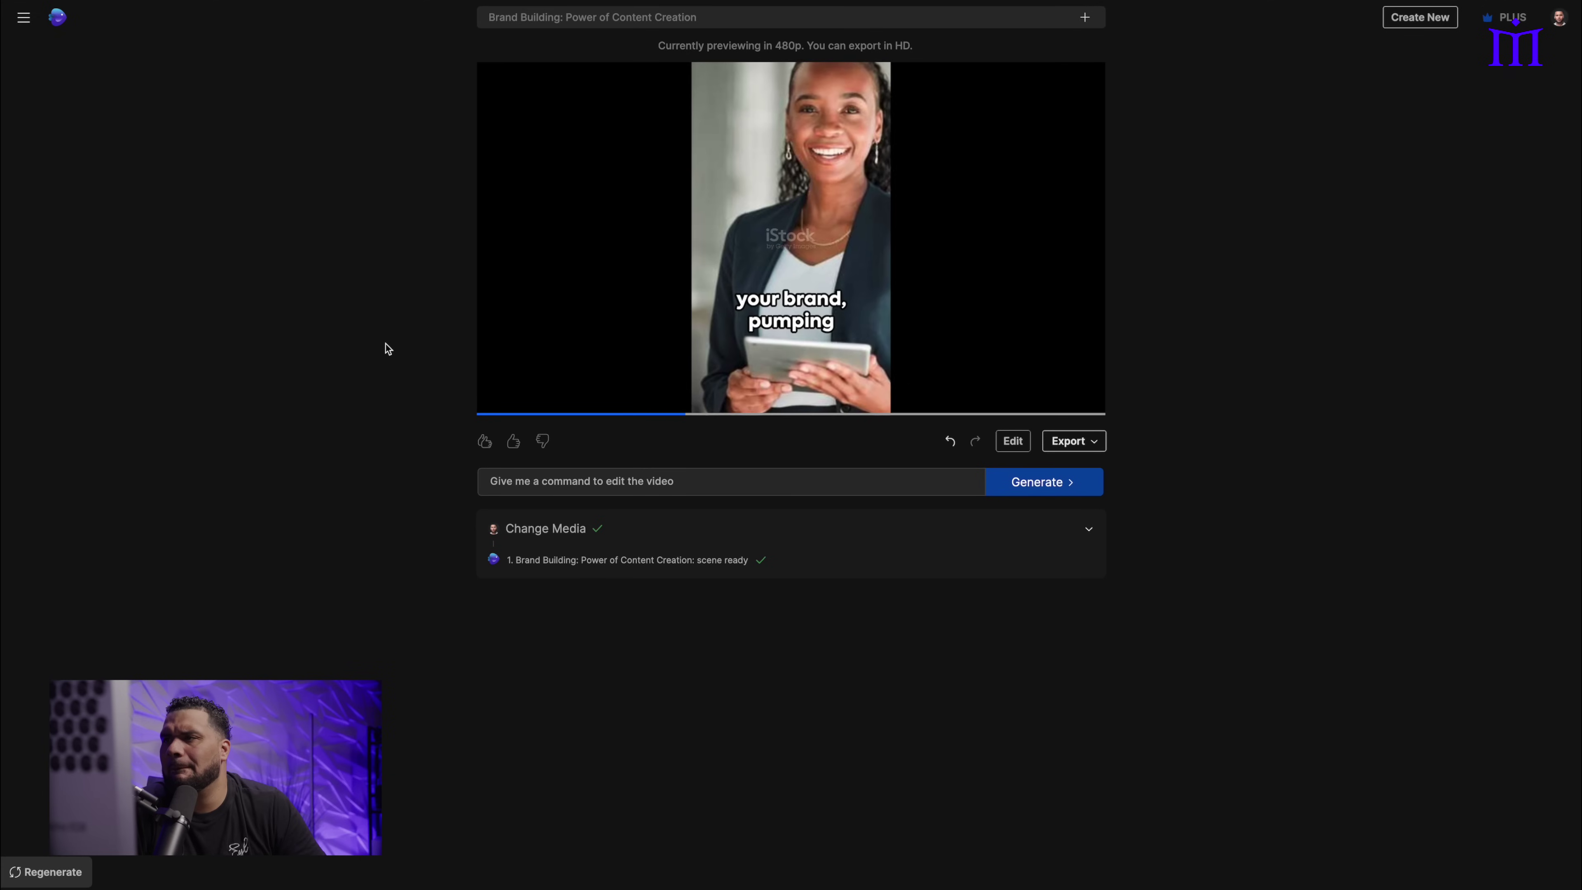
{"action": "left_click", "coordinate": [1015, 440]}
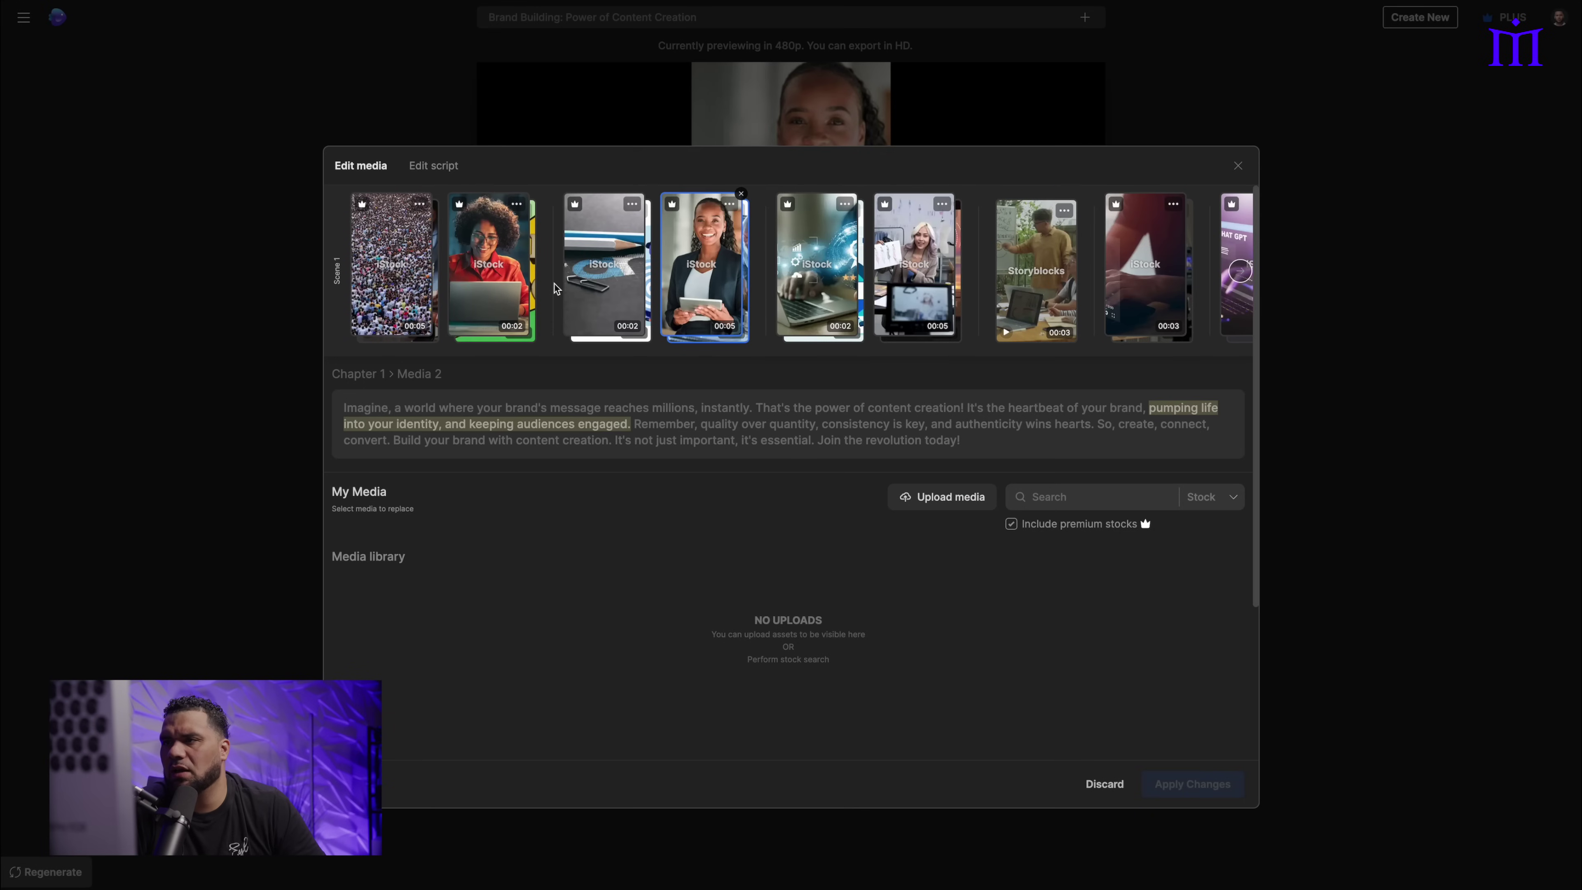
Step: Replace the pencil clip behind the heartbeat line with a 'Heart' stock image, apply it, and replay
{"action": "left_click", "coordinate": [630, 273]}
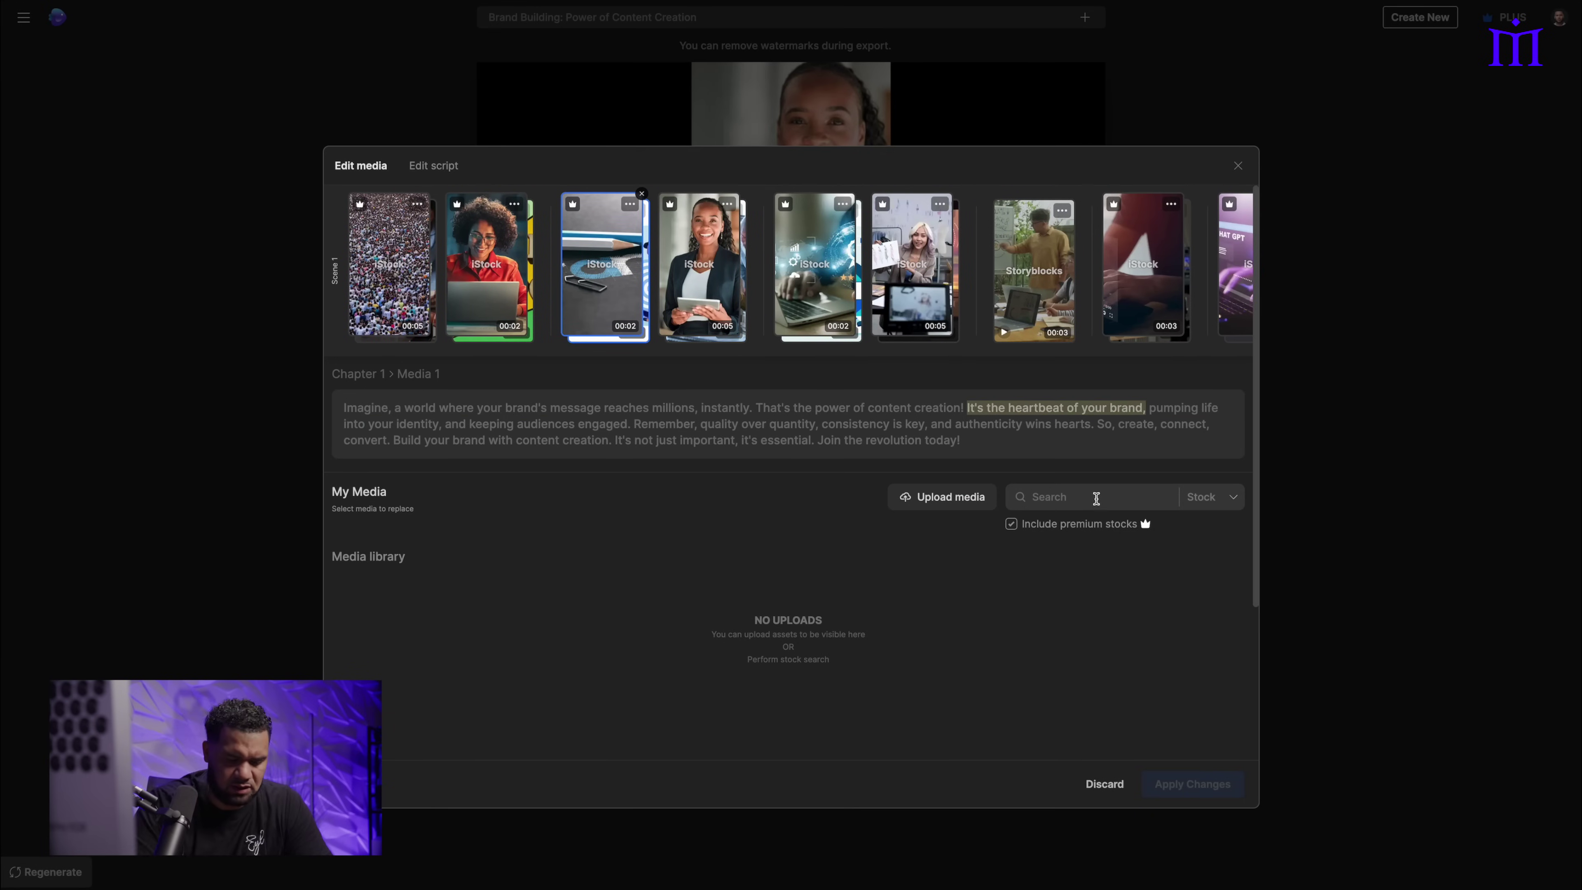
{"action": "type", "text": "Heart"}
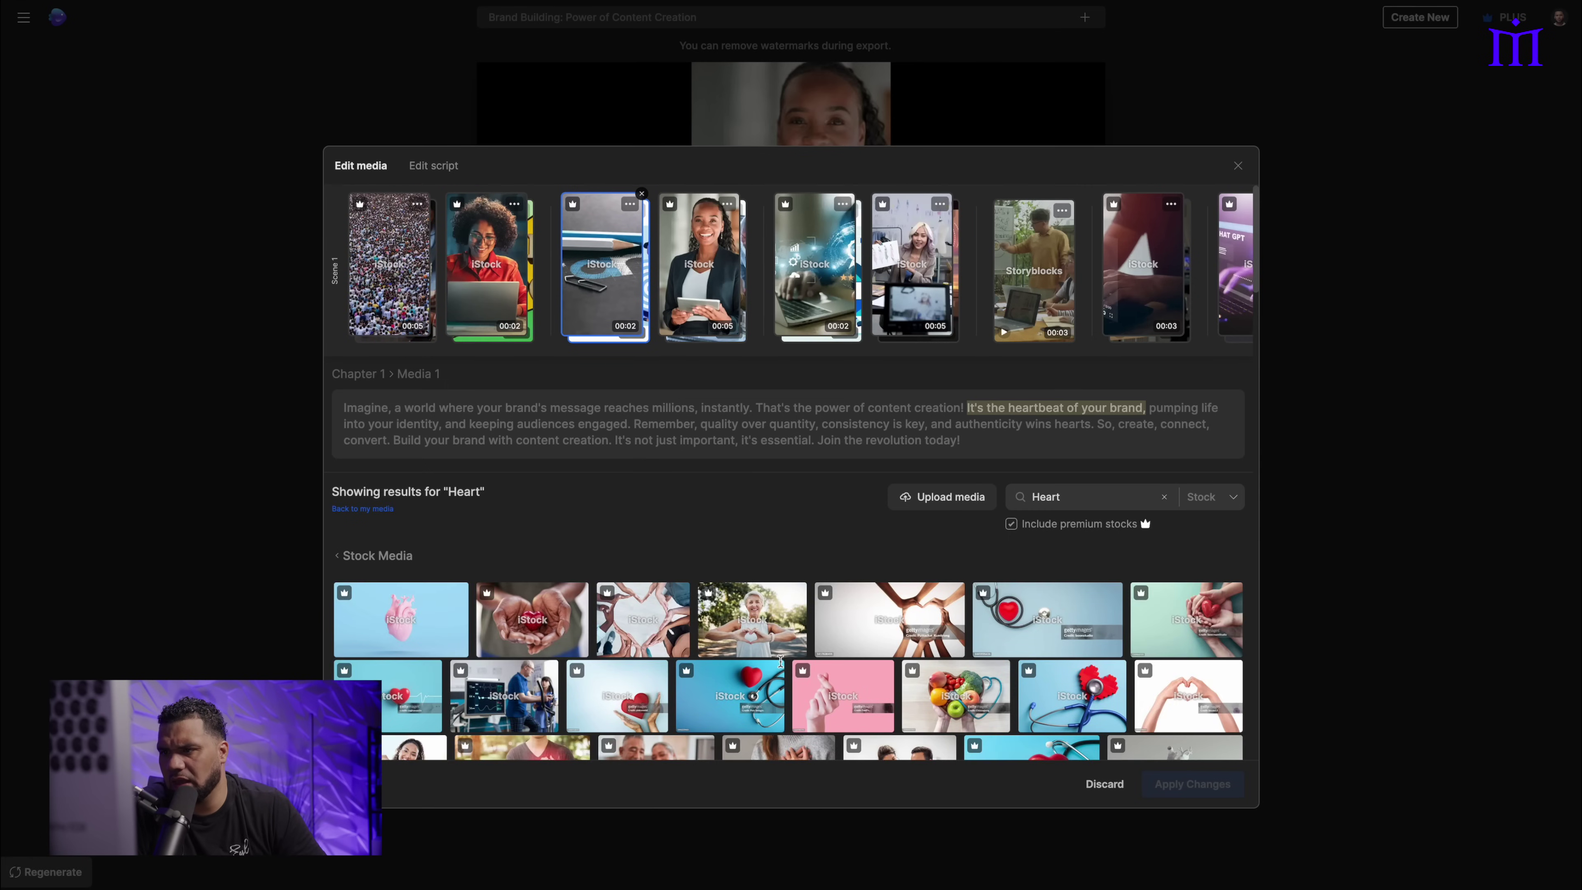
{"action": "scroll", "coordinate": [780, 661], "scroll_direction": "down", "scroll_amount": 1}
{"action": "left_click", "coordinate": [532, 567]}
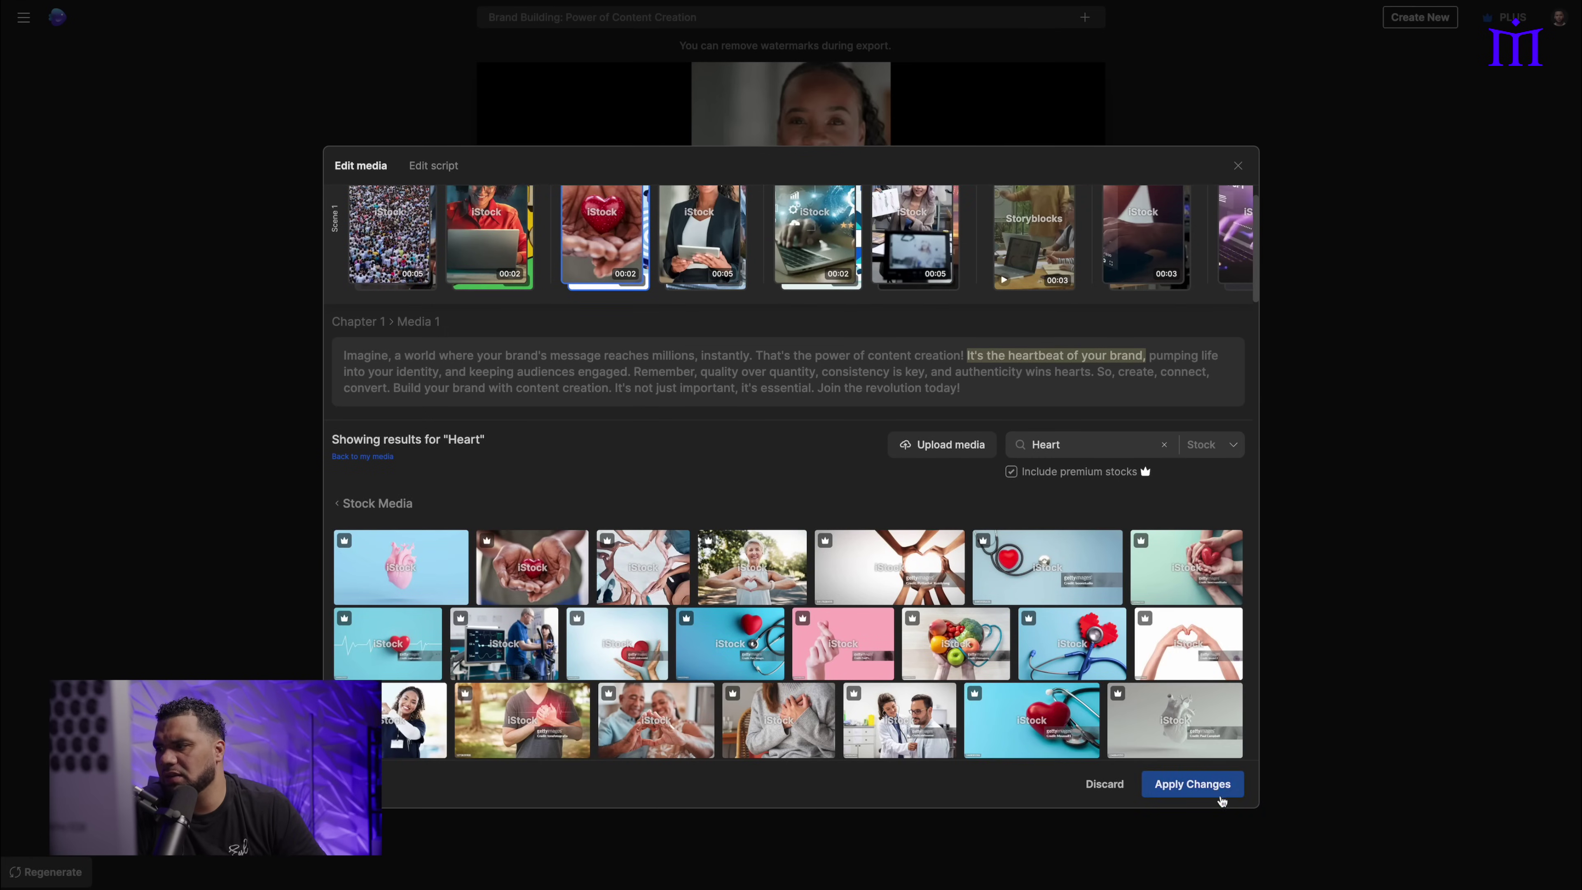
{"action": "left_click", "coordinate": [1192, 783]}
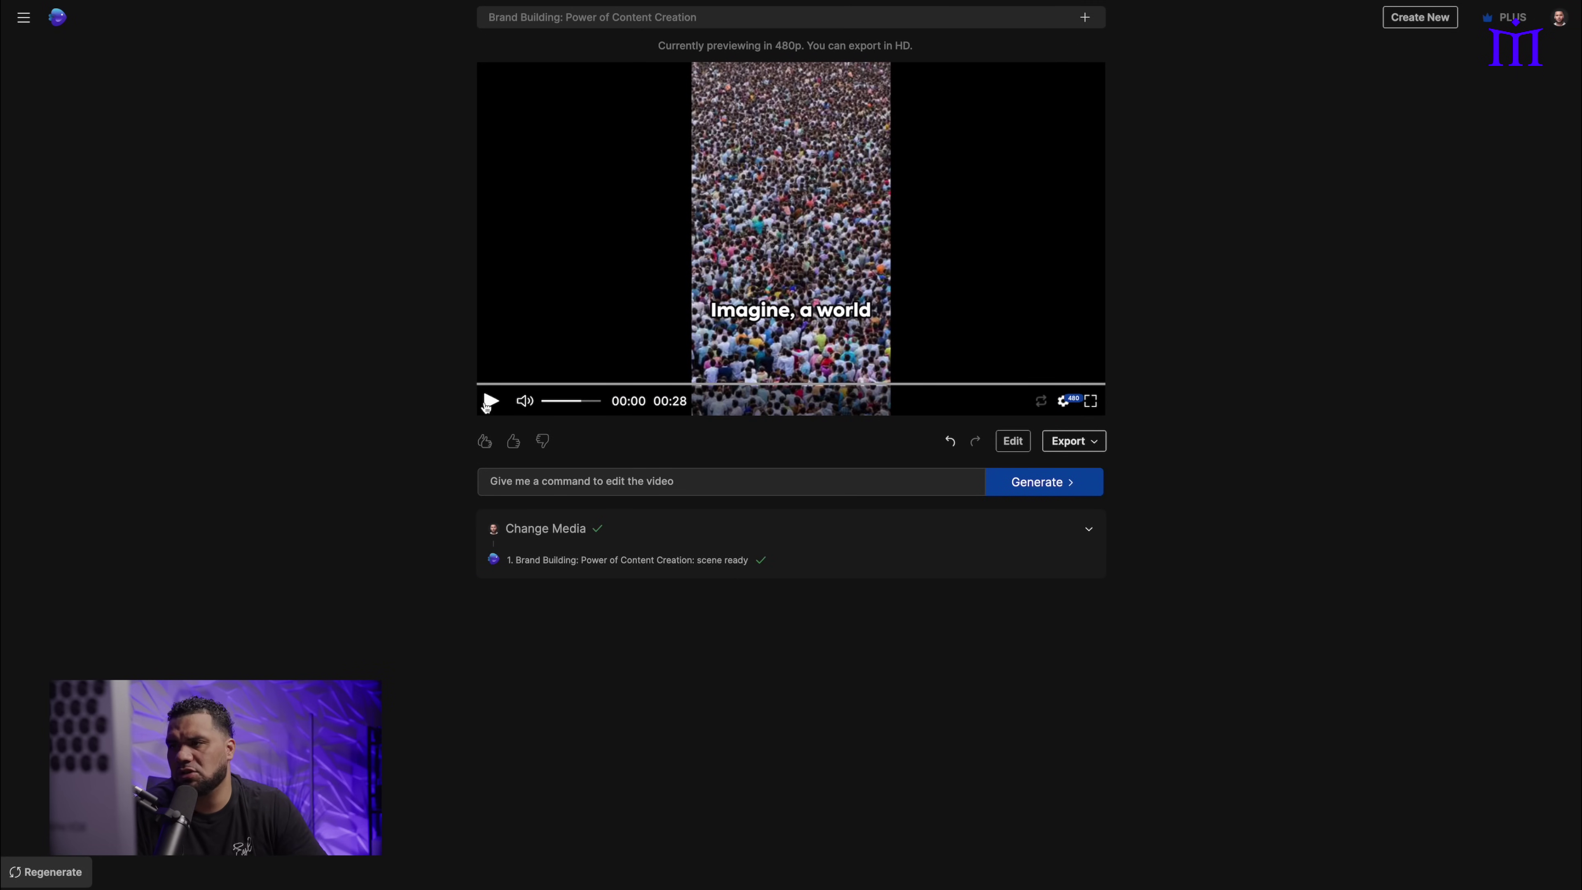
{"action": "left_click", "coordinate": [491, 402]}
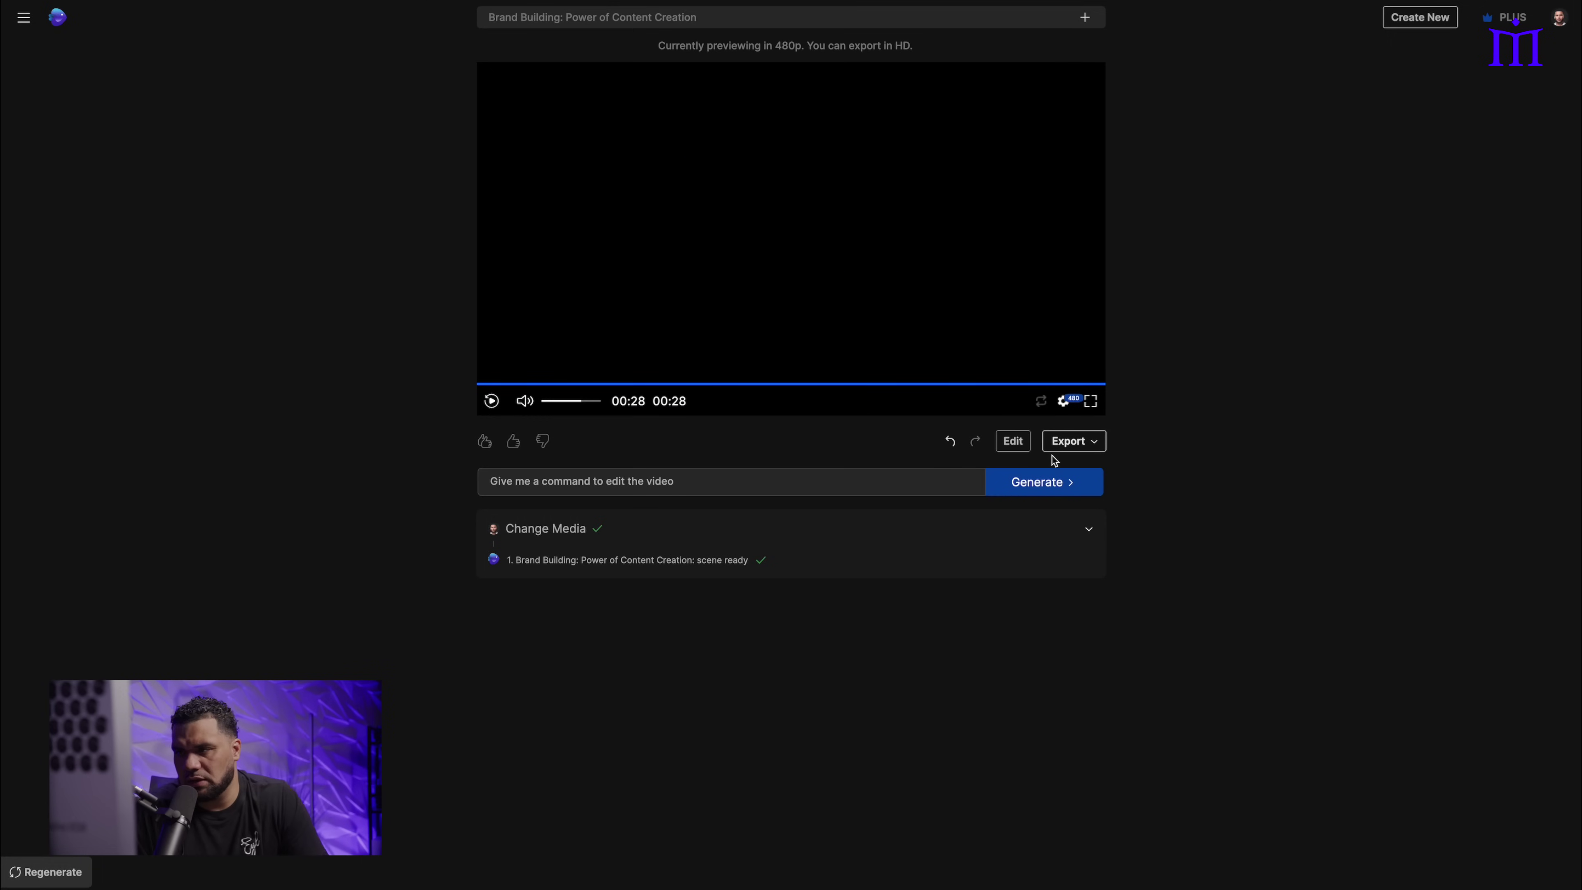
Step: After the 28-second preview finishes, bring up the Export dropdown
{"action": "left_click", "coordinate": [1087, 446]}
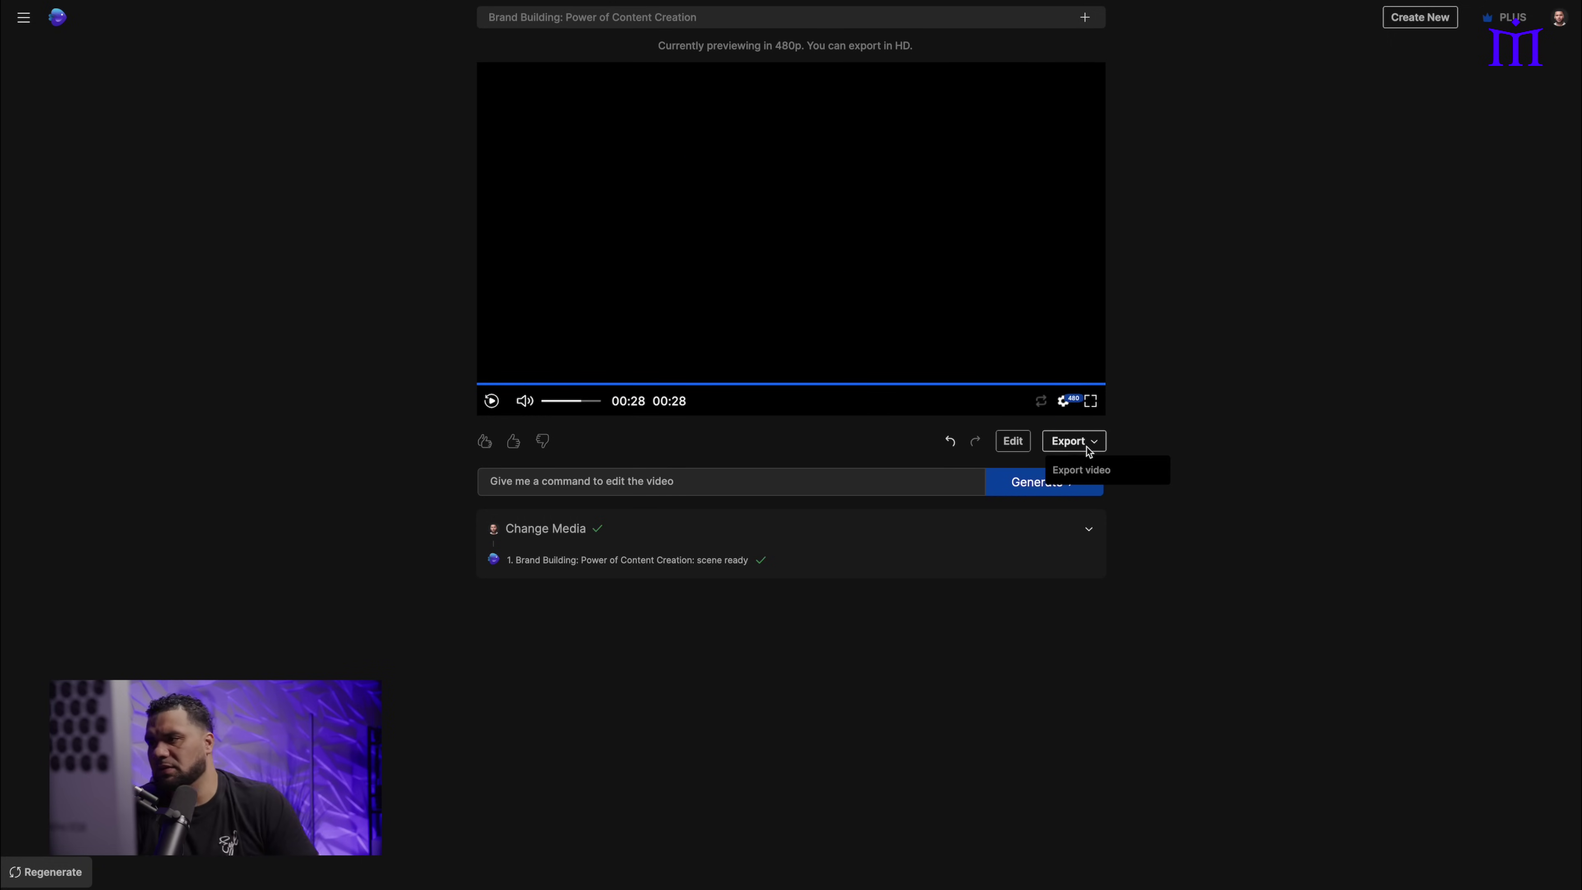
Step: Export the video at 1080p with no watermarks and branding set to None
{"action": "left_click", "coordinate": [1090, 472]}
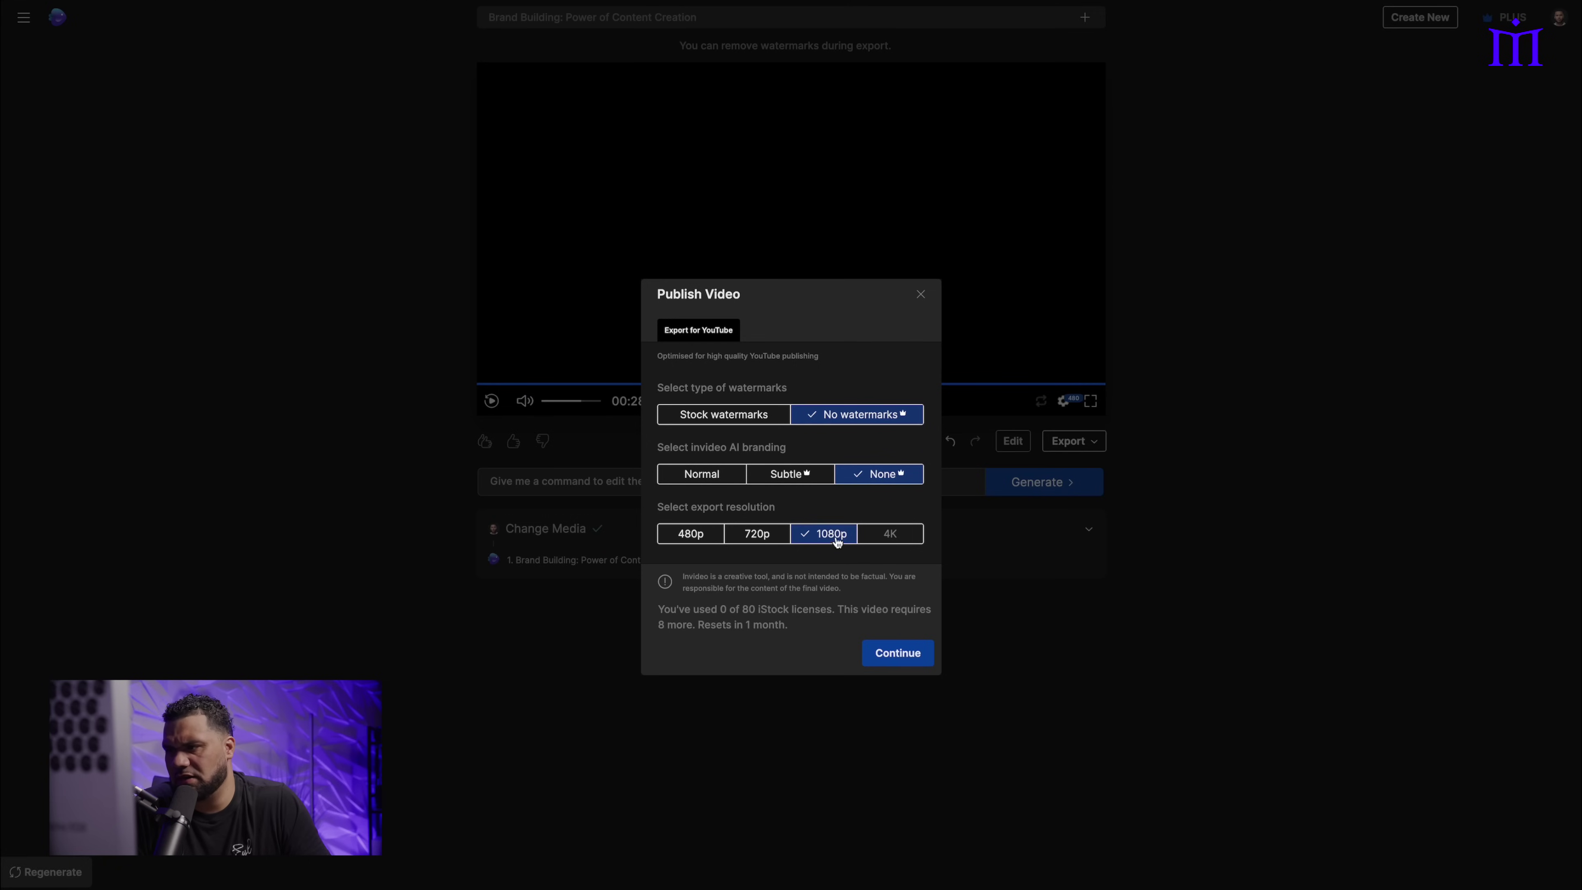
{"action": "left_click", "coordinate": [899, 654]}
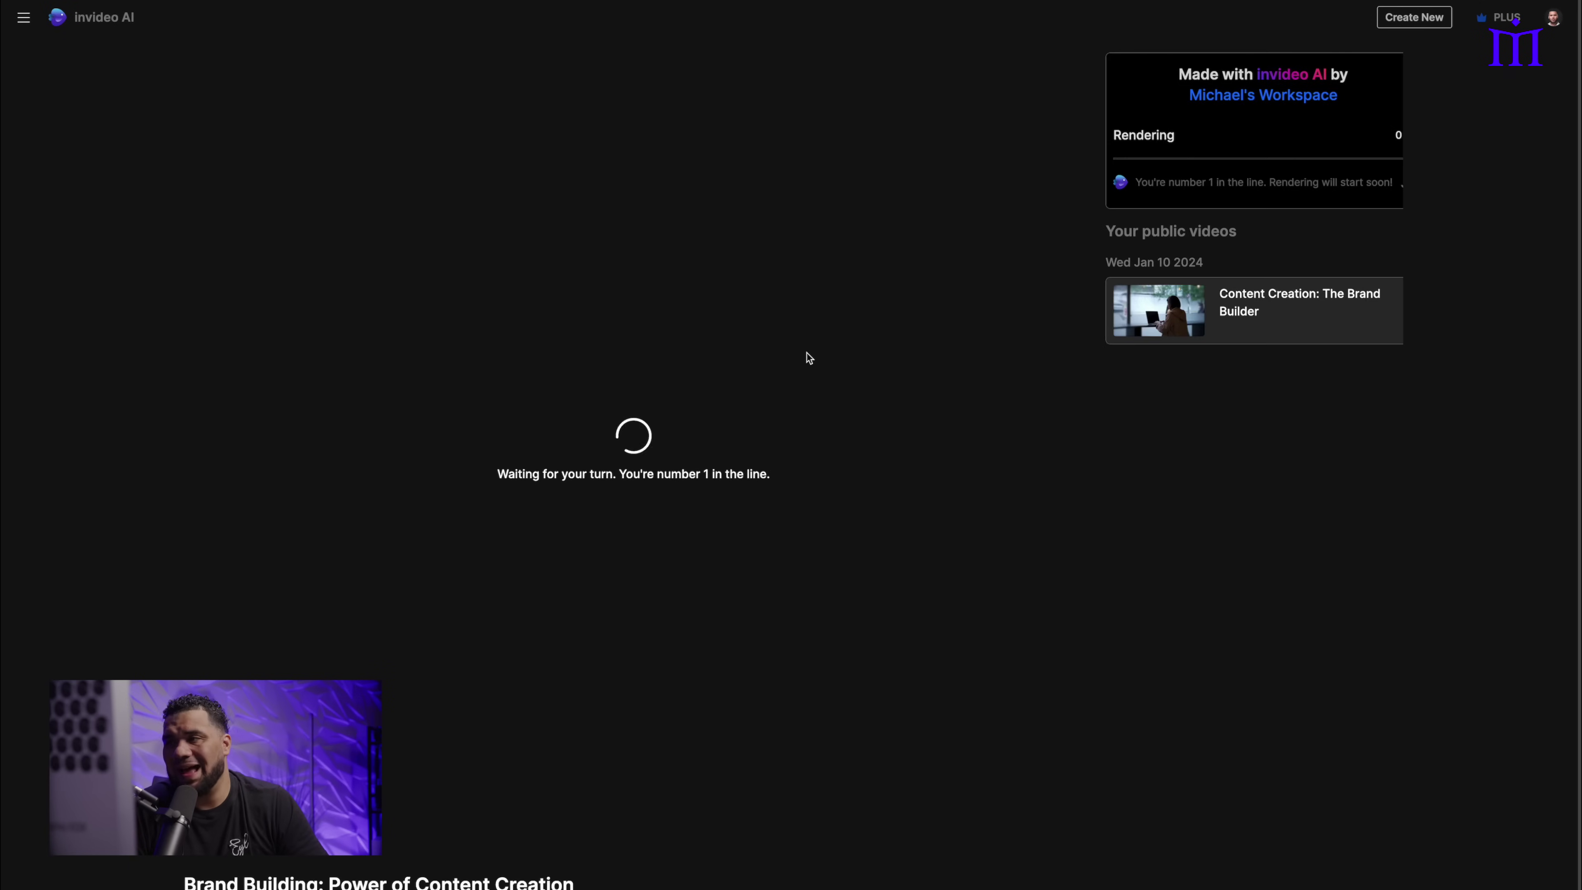